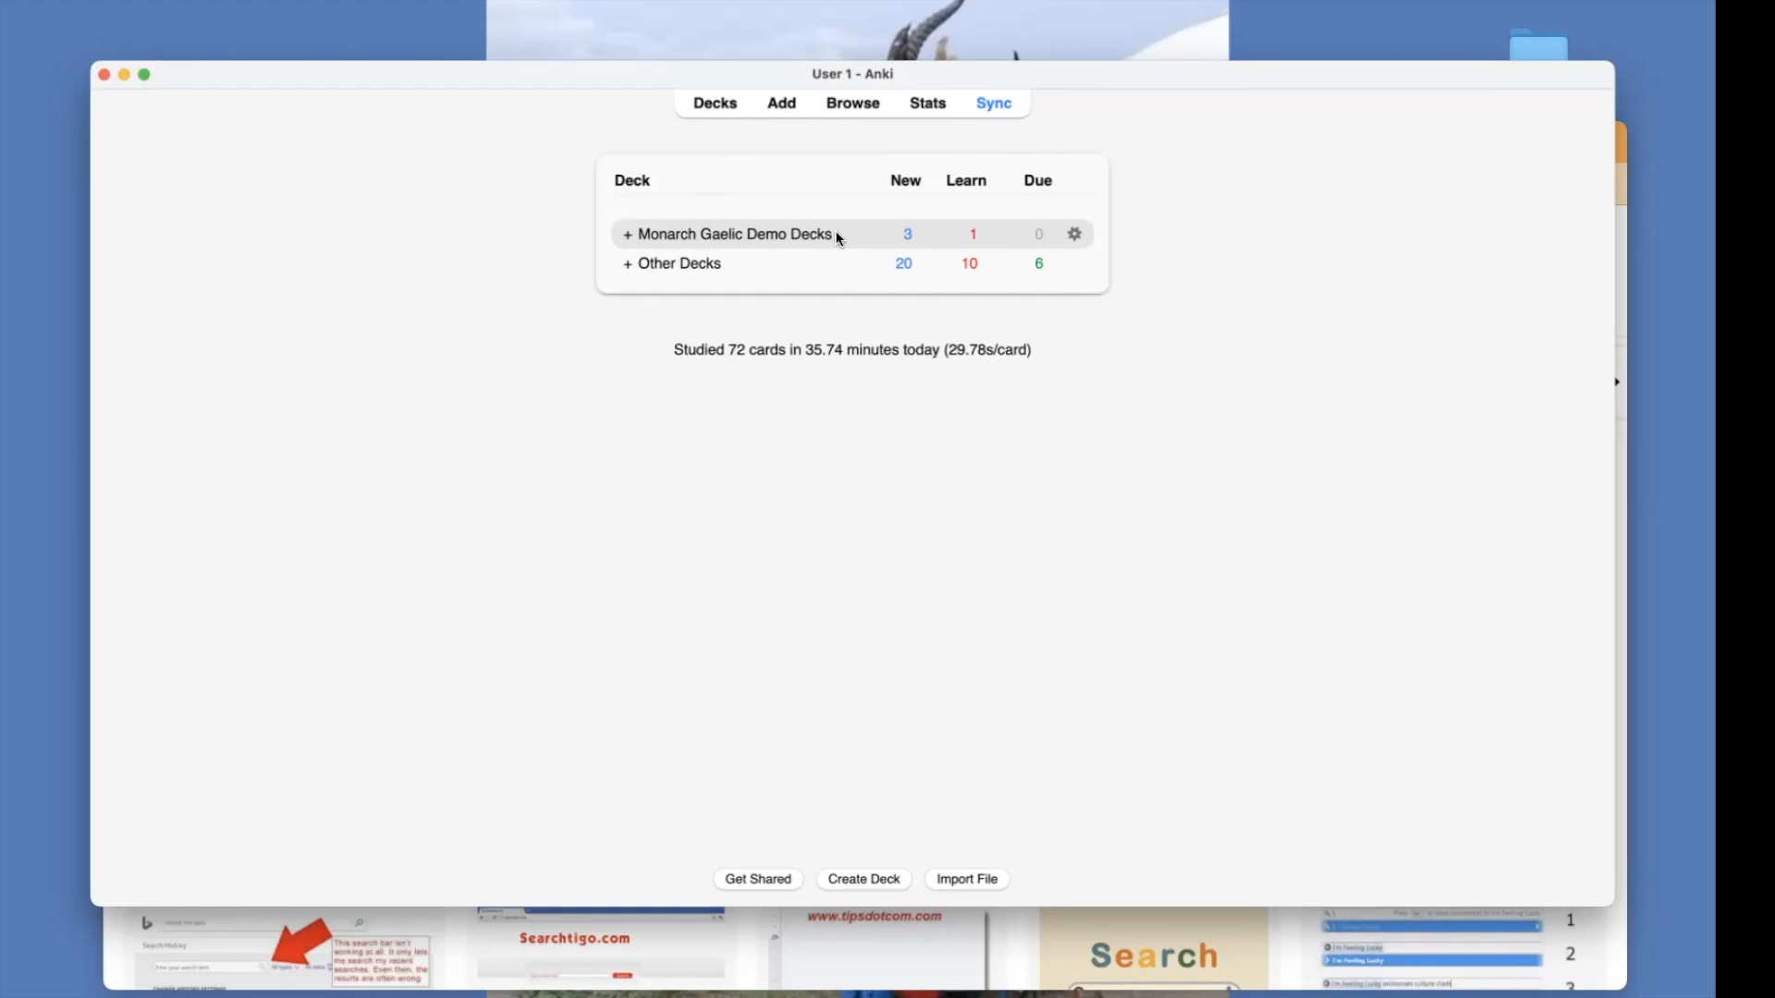
Open the Gàidhlig Demo Raw Deck under Monarch Gaelic Demo Decks, then browse its cards and review the fields of the first bròg card
click(626, 237)
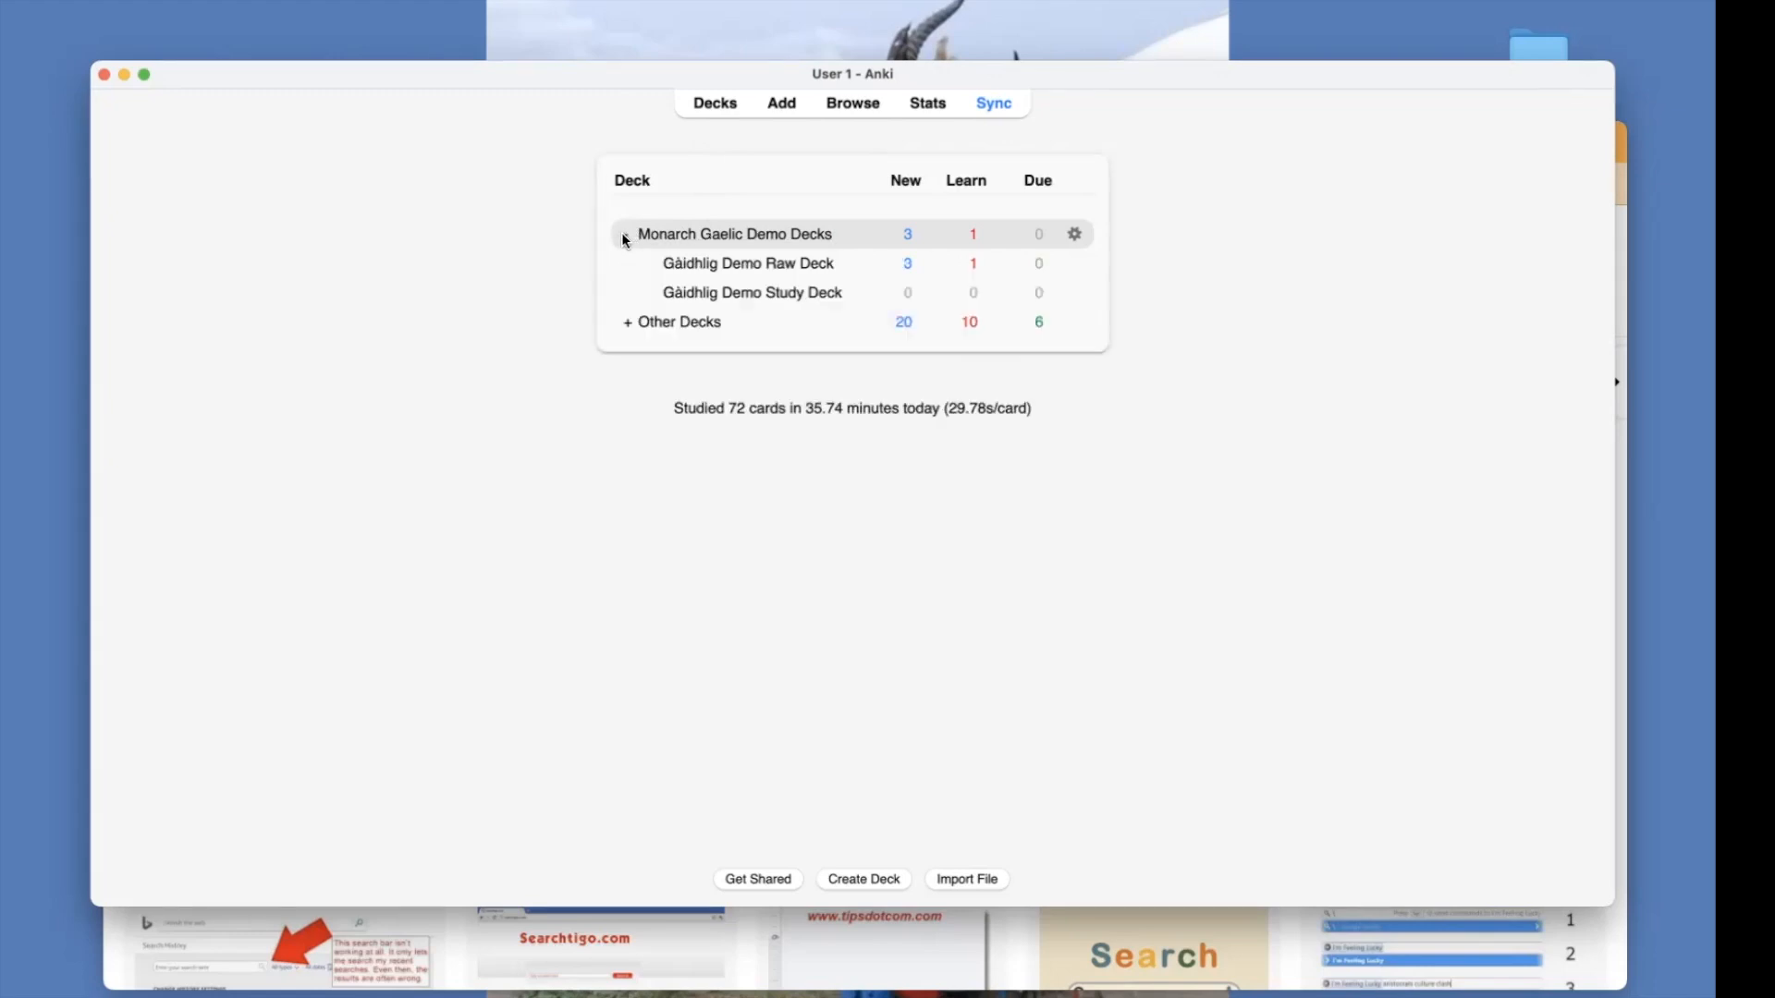
click(748, 263)
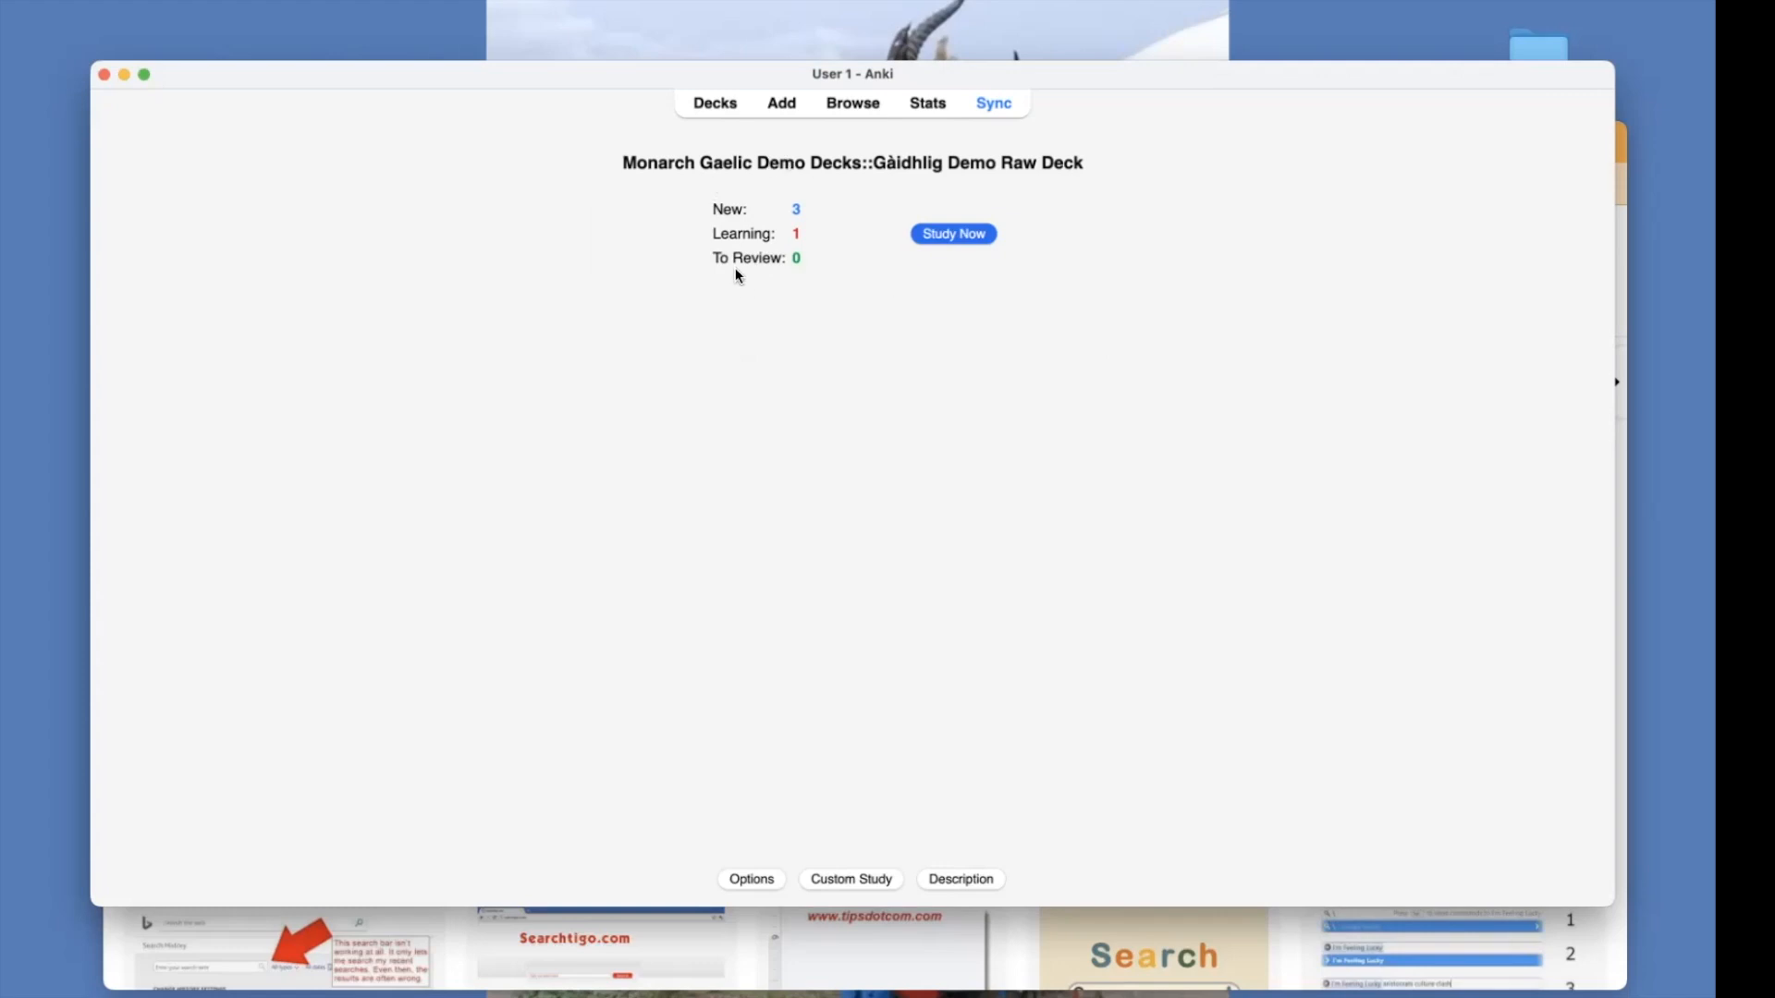
click(858, 105)
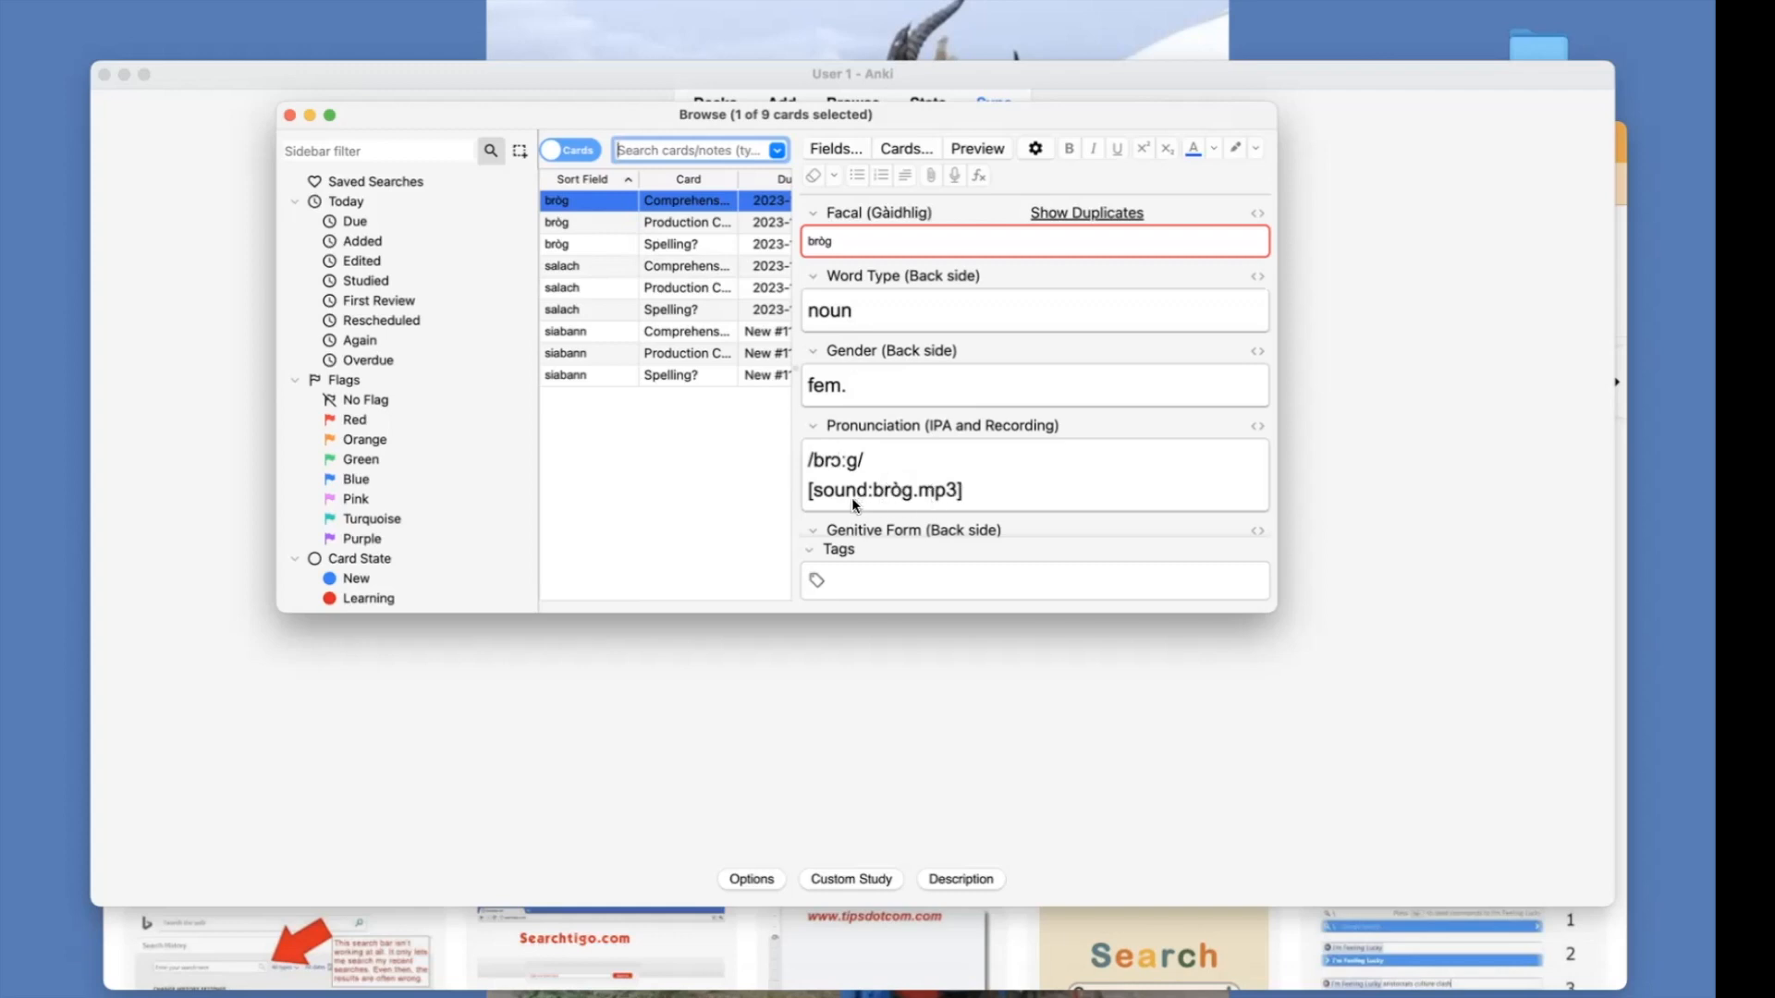
scroll(1051, 462, down, 1)
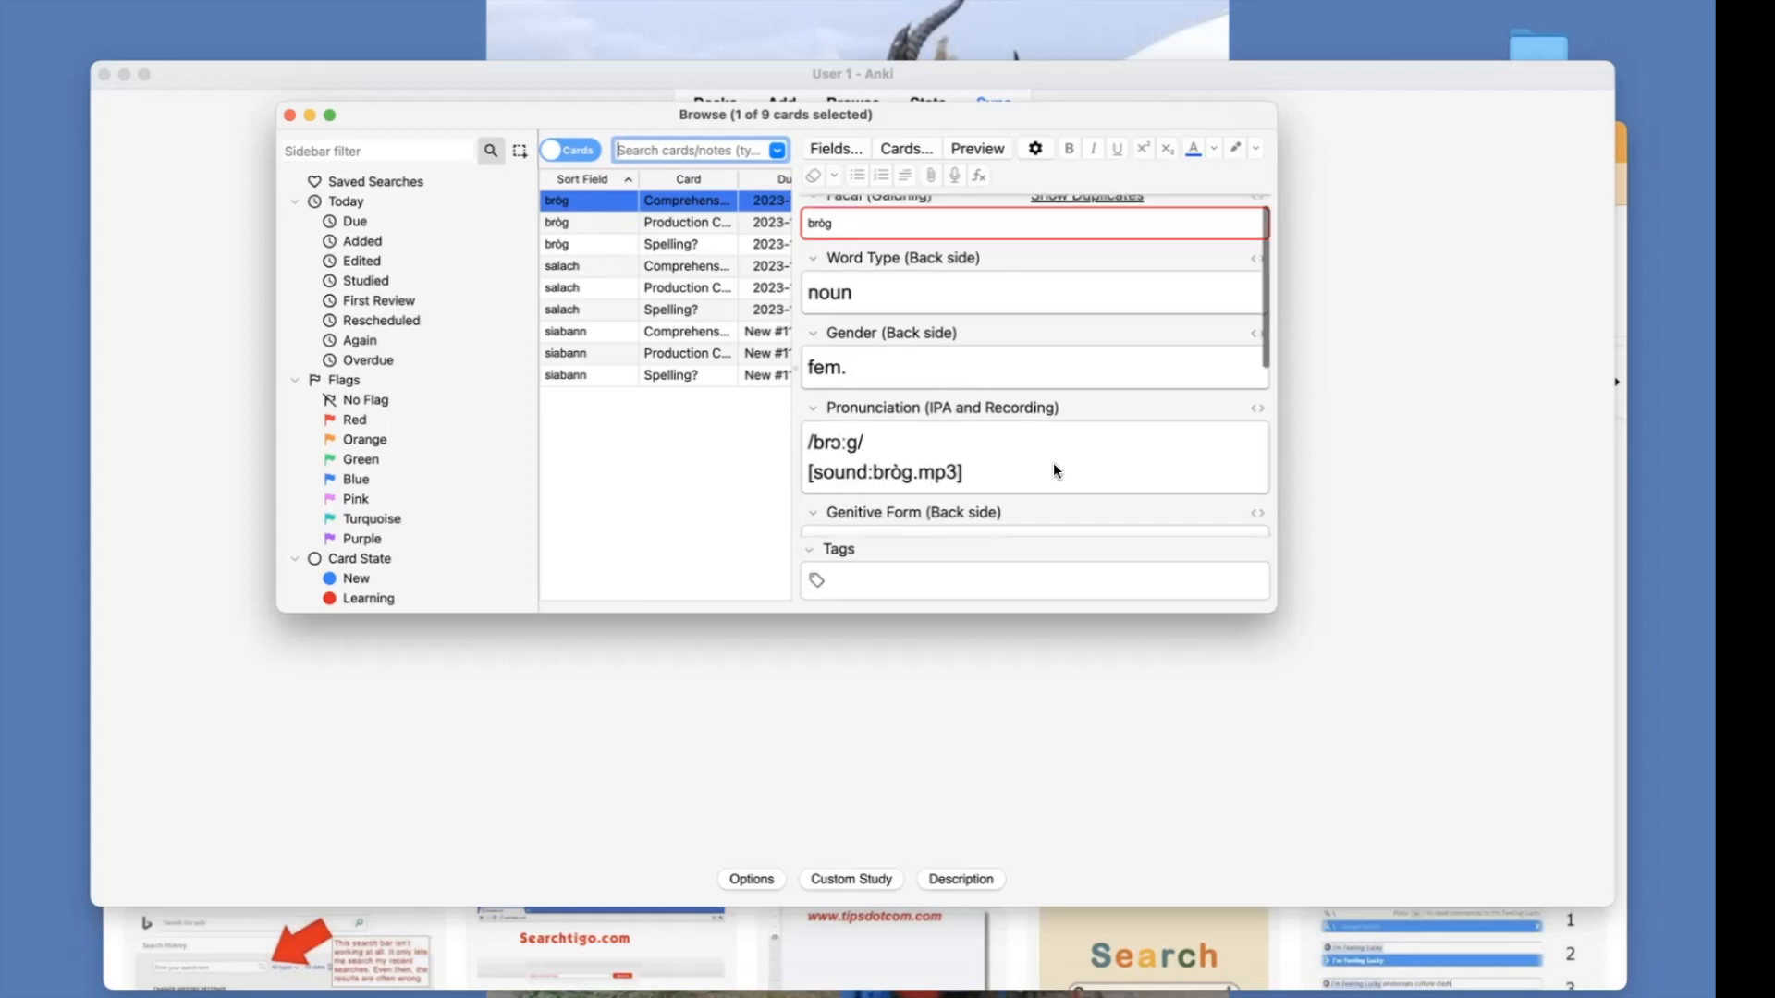
scroll(1053, 462, down, 5)
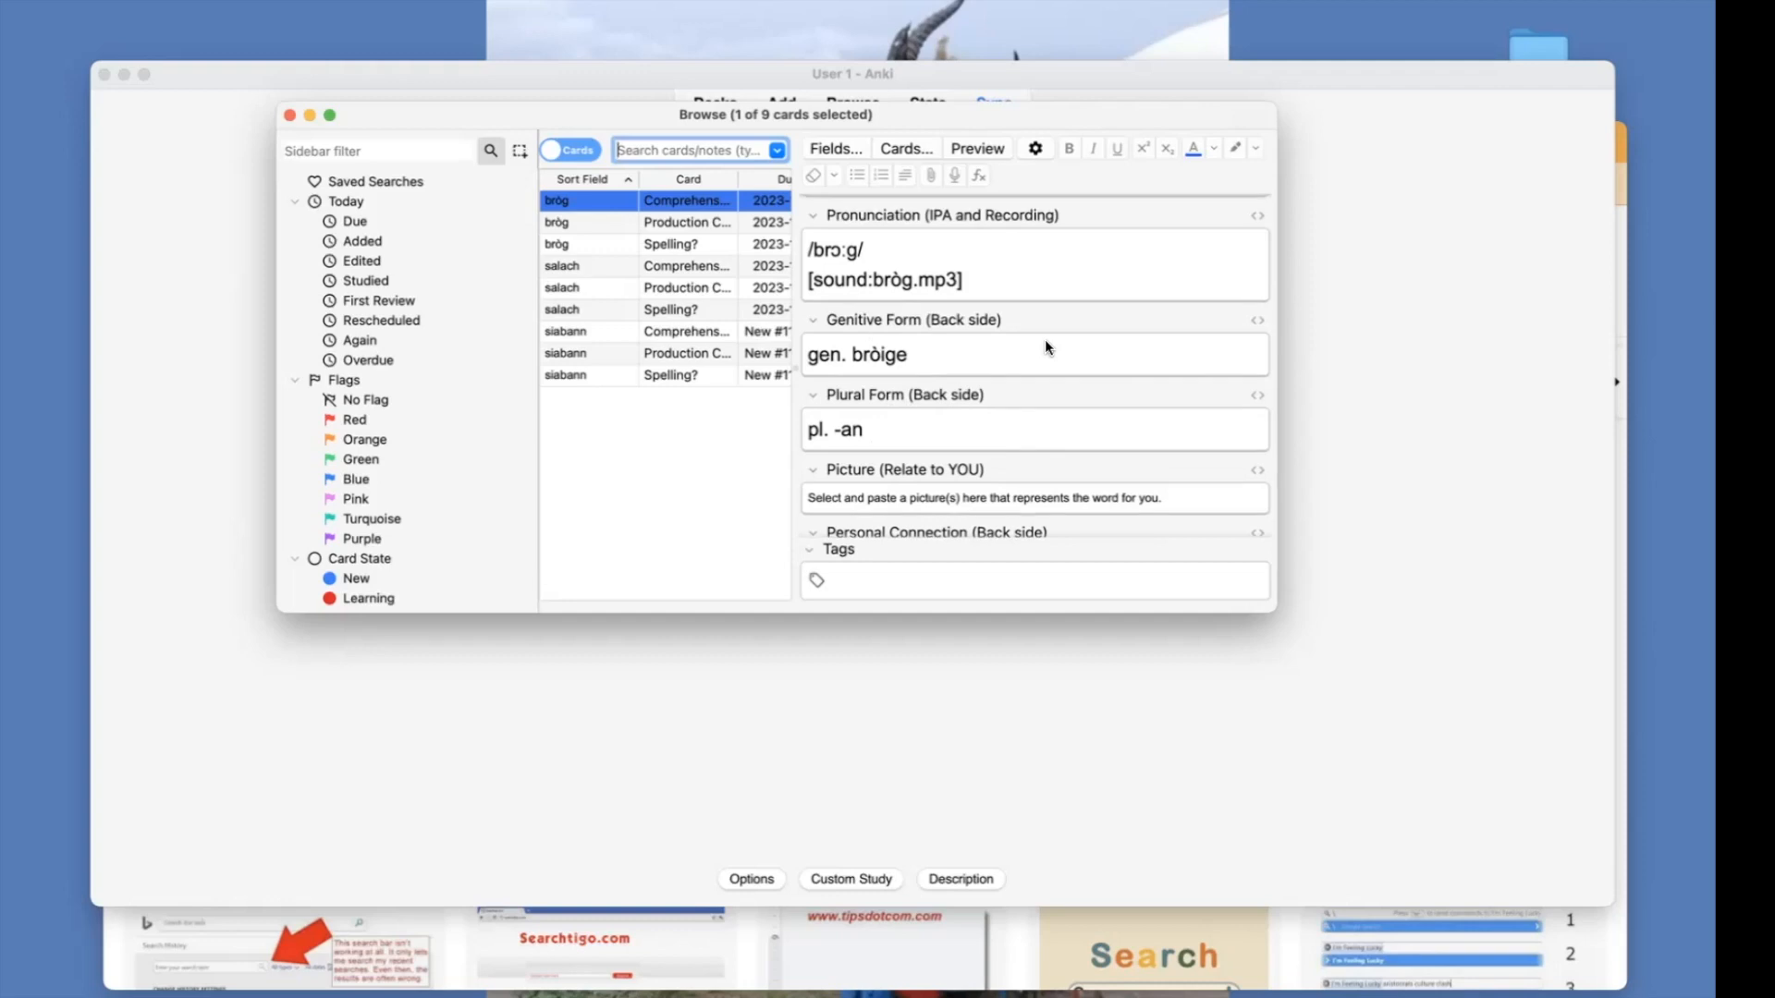
scroll(1045, 341, up, 4)
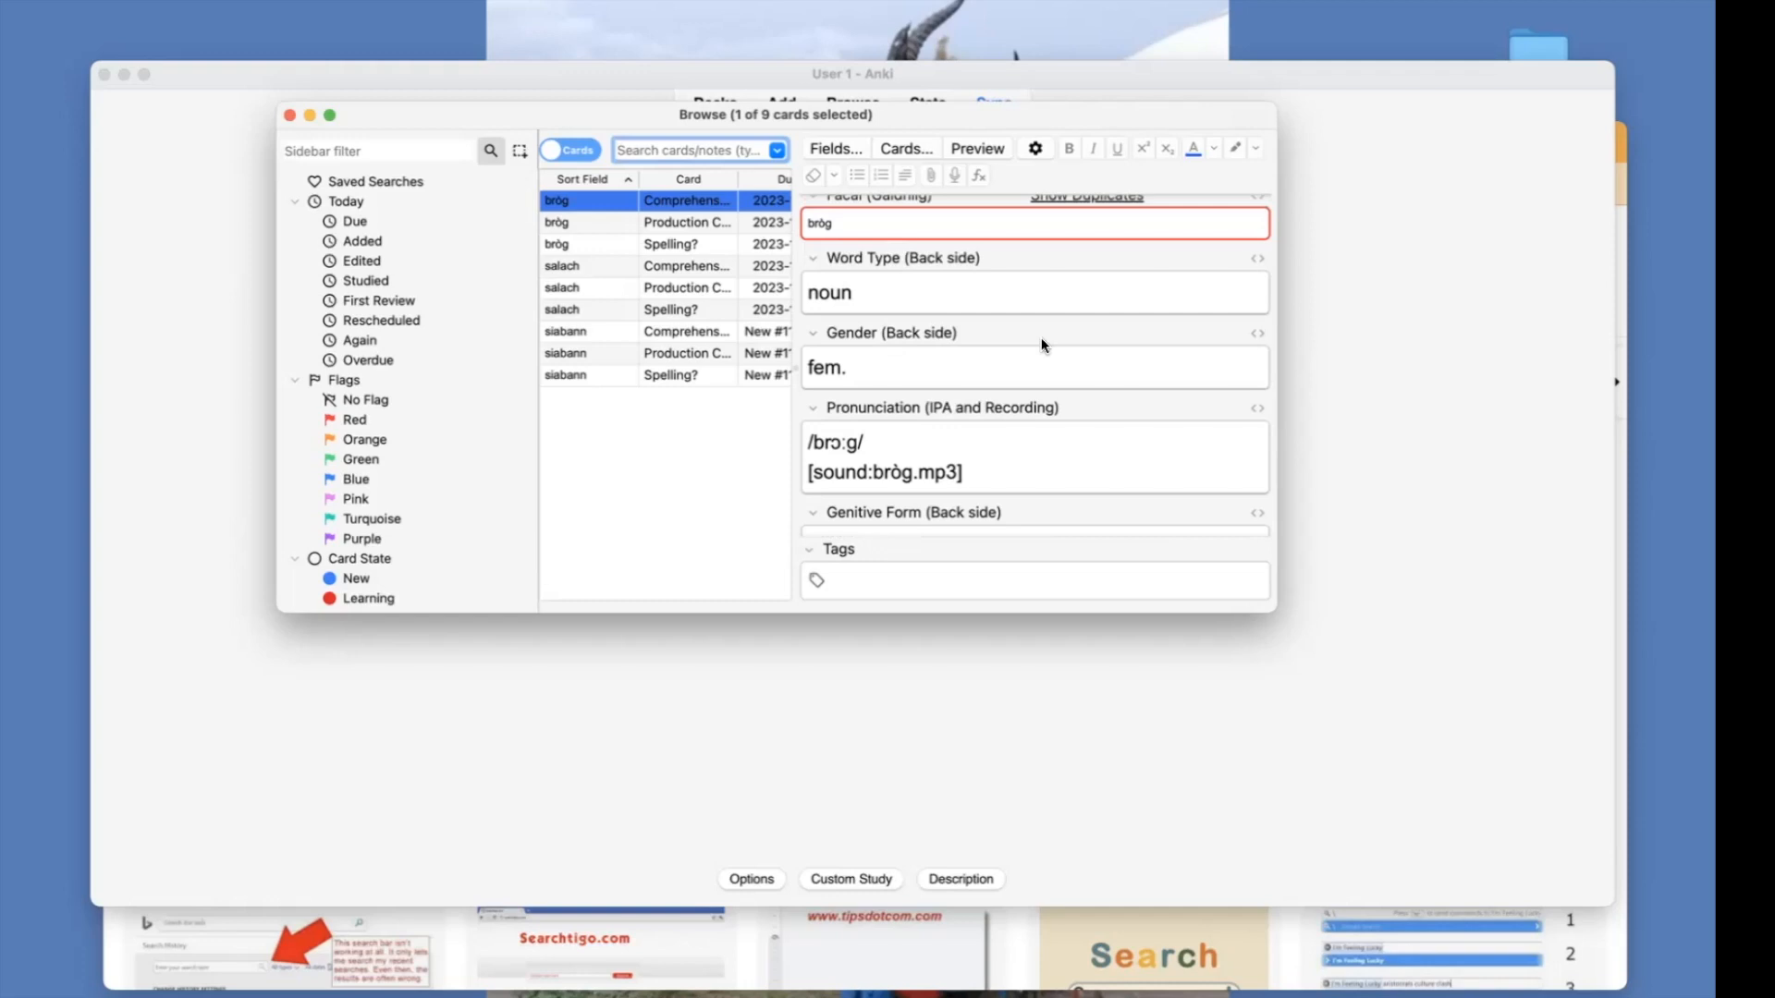
Switch to Adobe Acrobat and look up the English meaning of bròg in the Gàidhlig Demo Deck Words table
key(super+Tab)
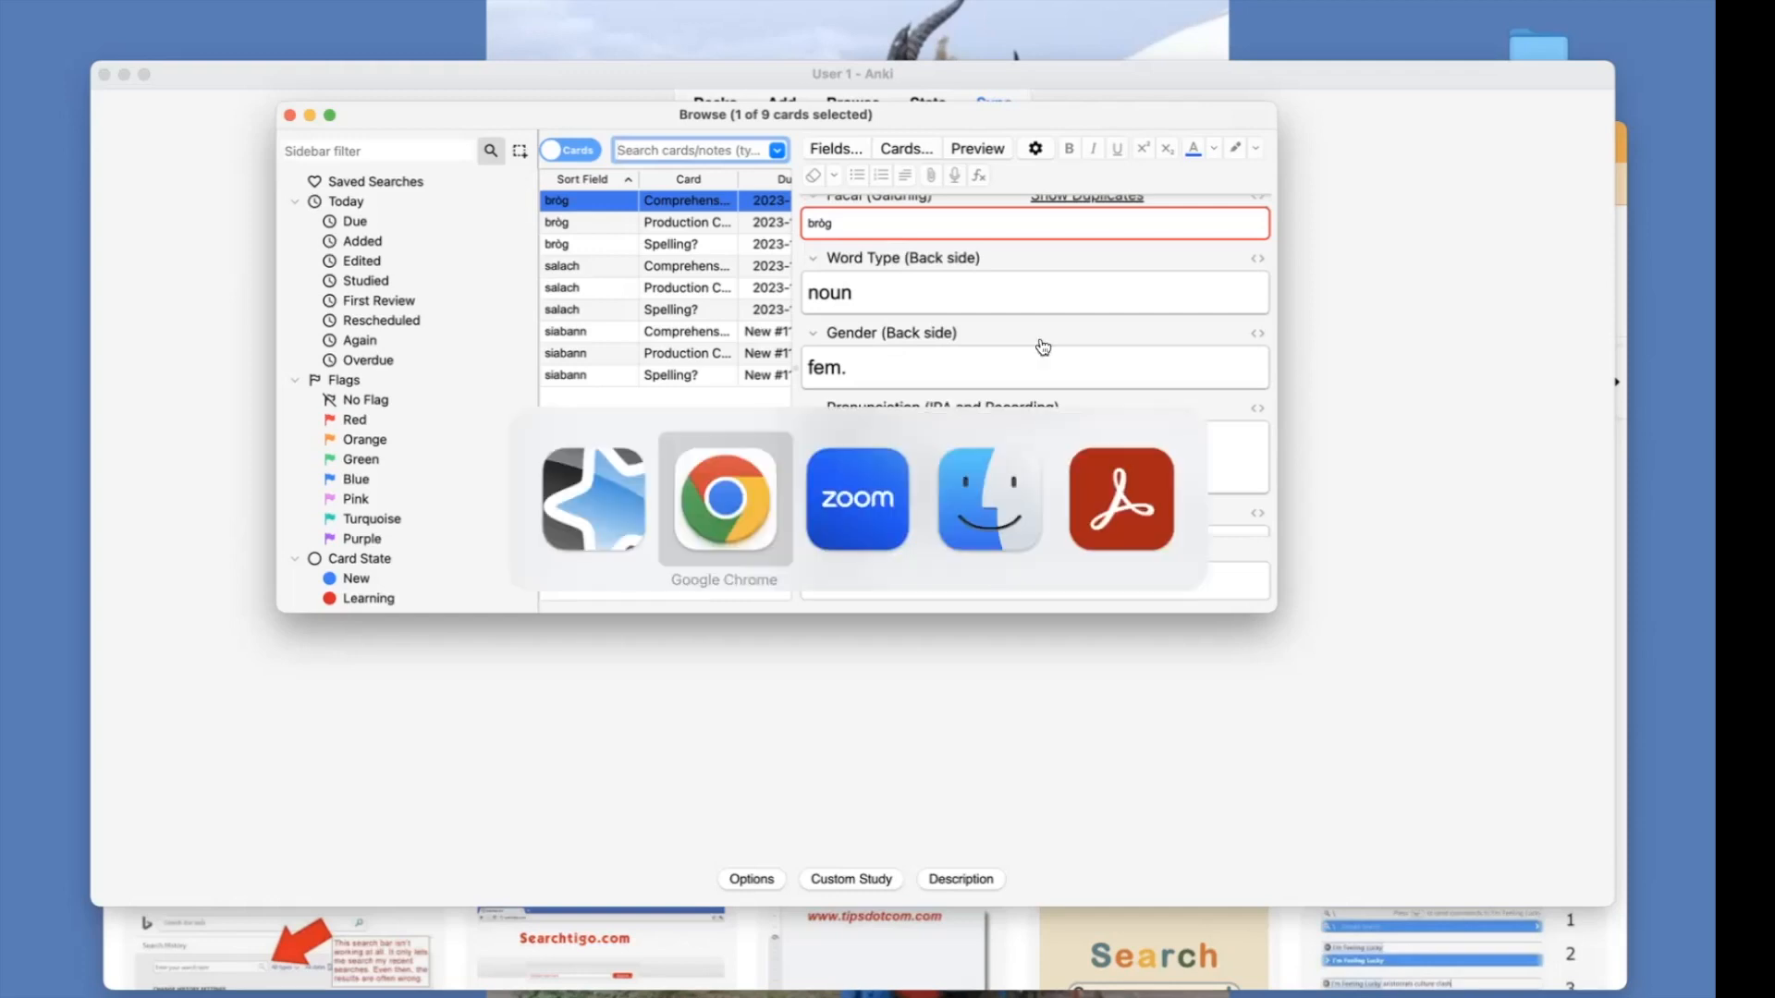
key(super+Tab)
key(super+Tab)
key(super+Tab)
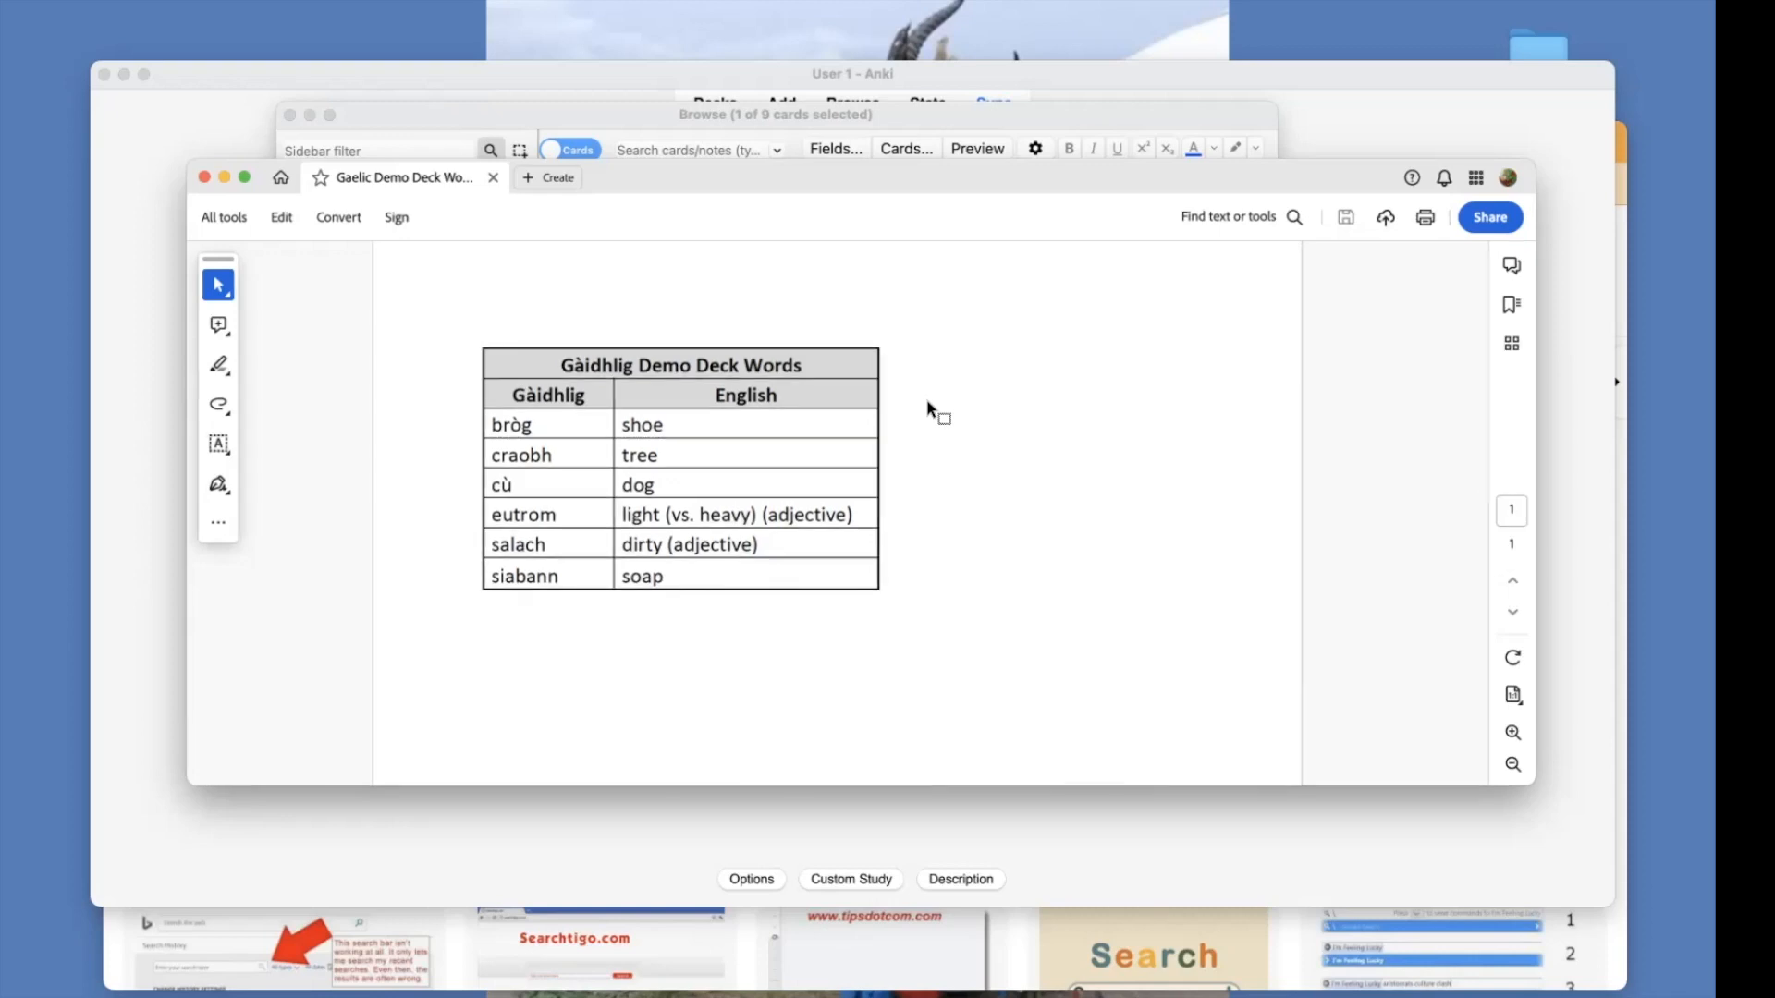
Switch to Google Chrome and run an image search for "Doc Marten merlot brogue"
key(super+Tab)
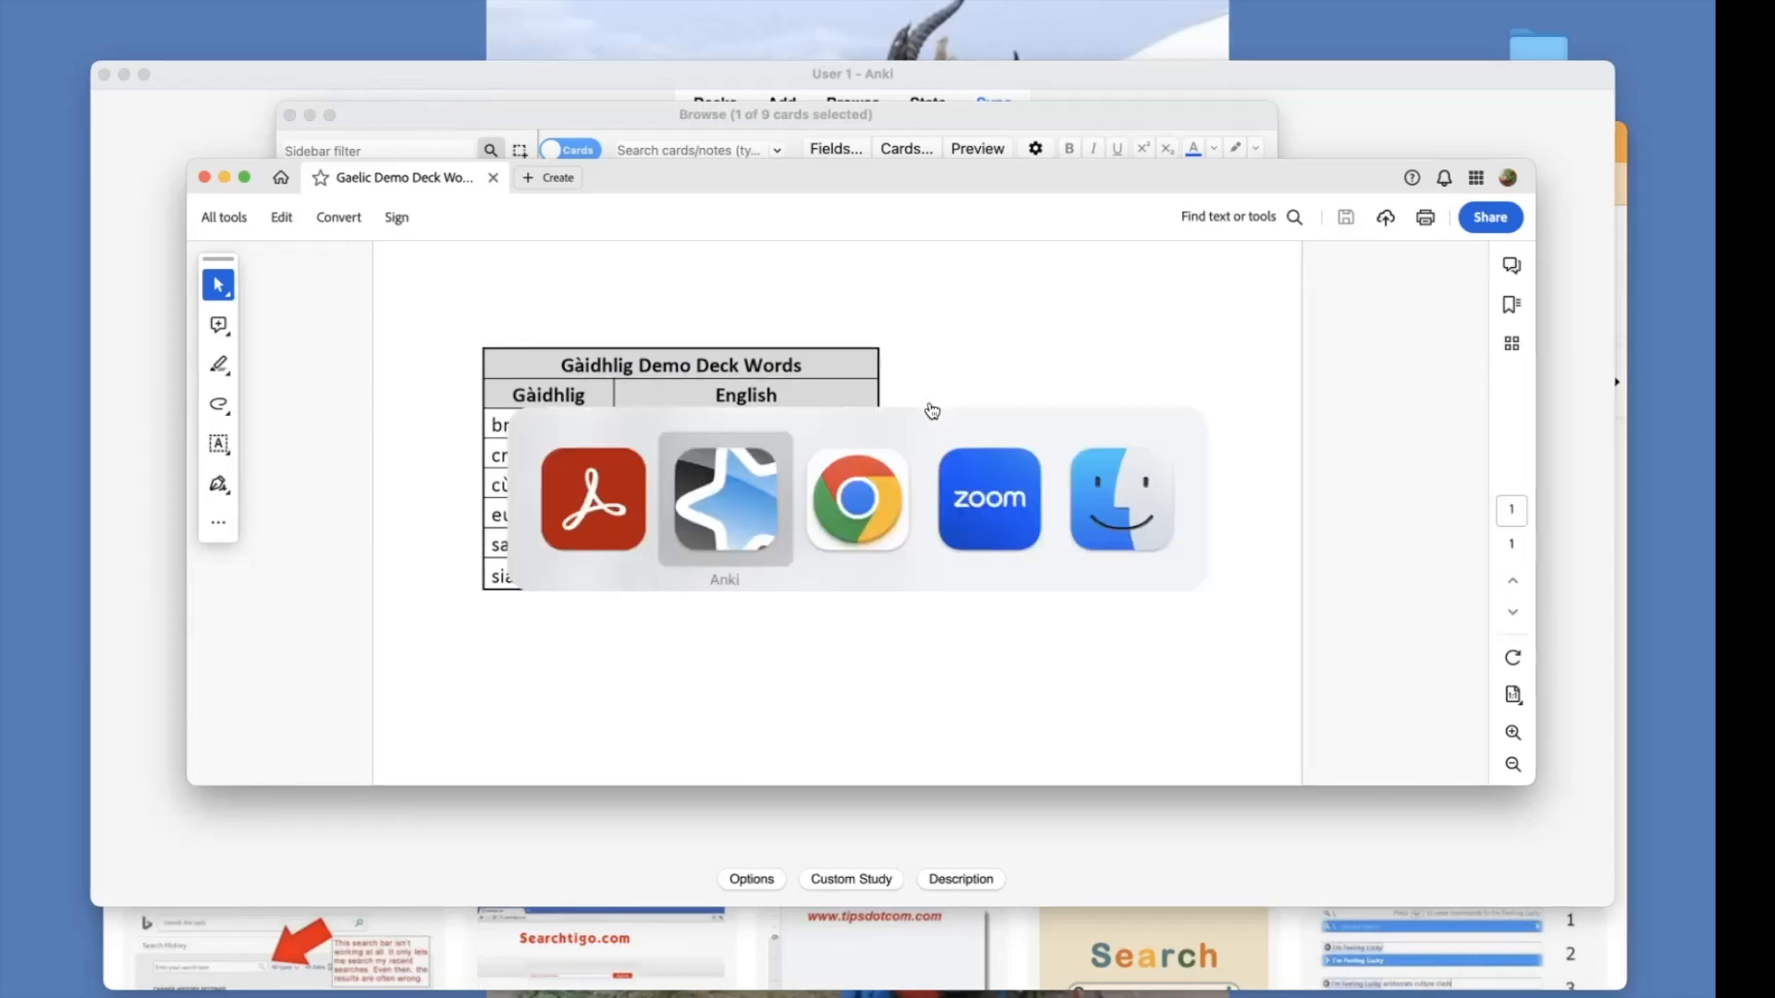
key(super+Tab)
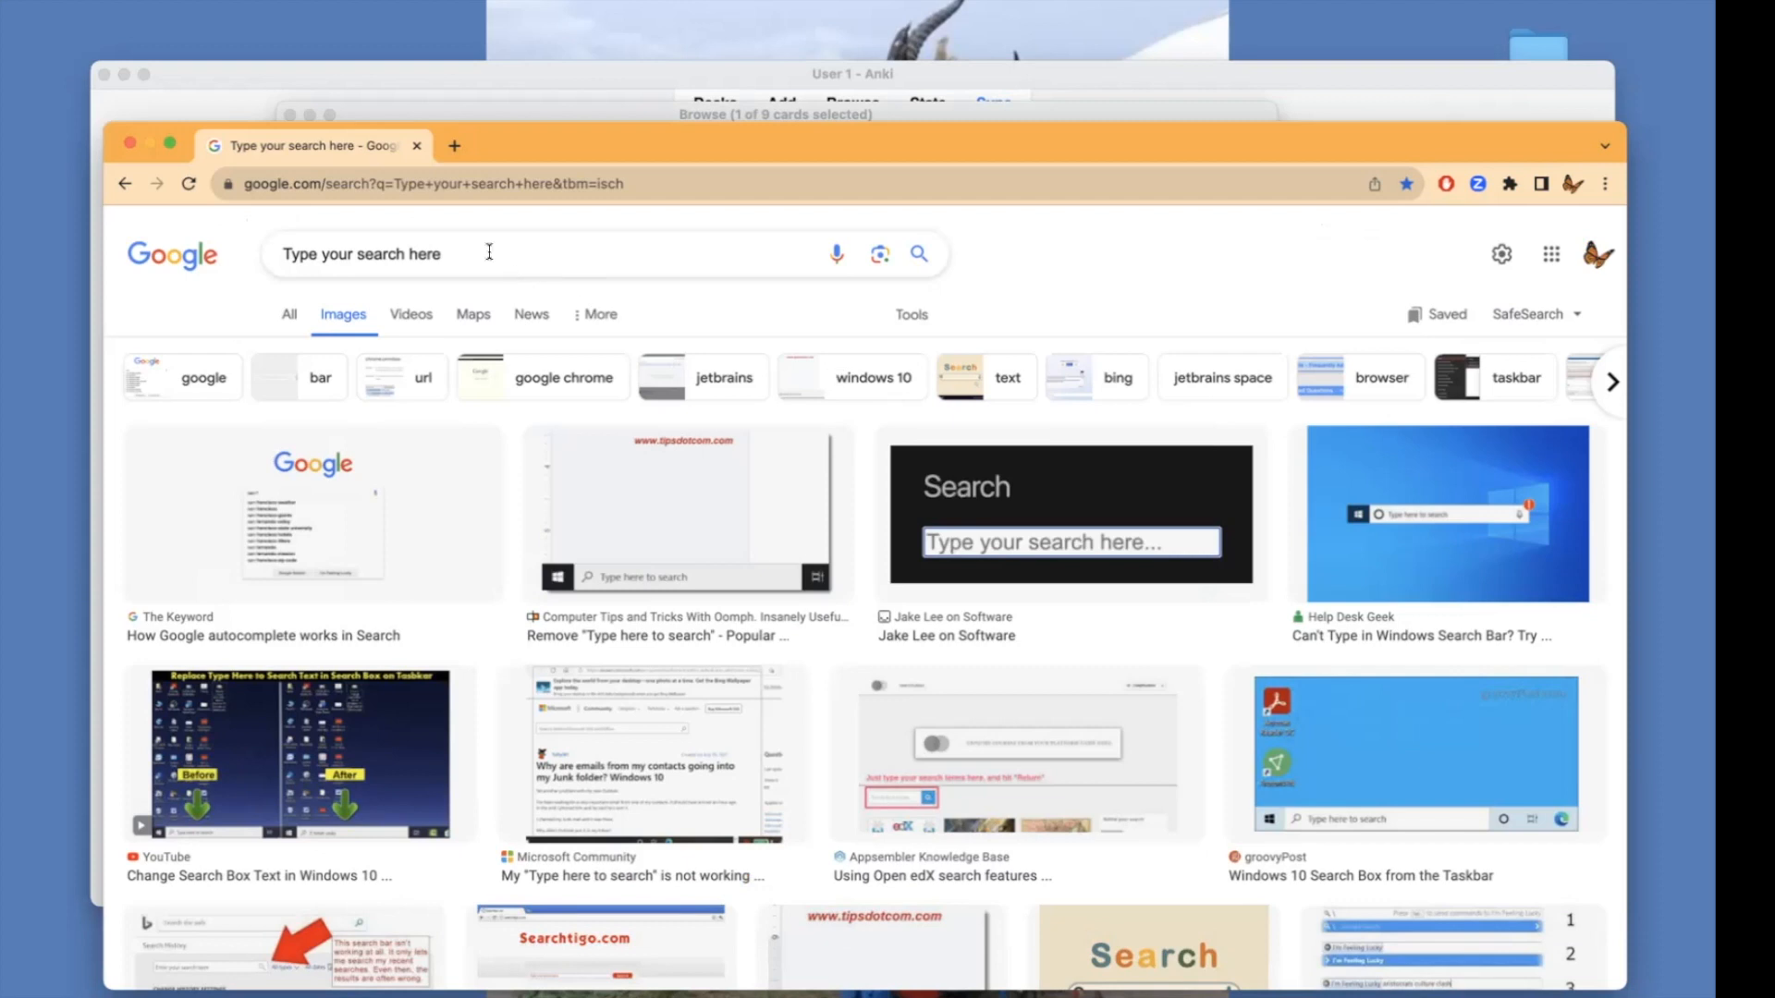
drag(488, 252, 266, 239)
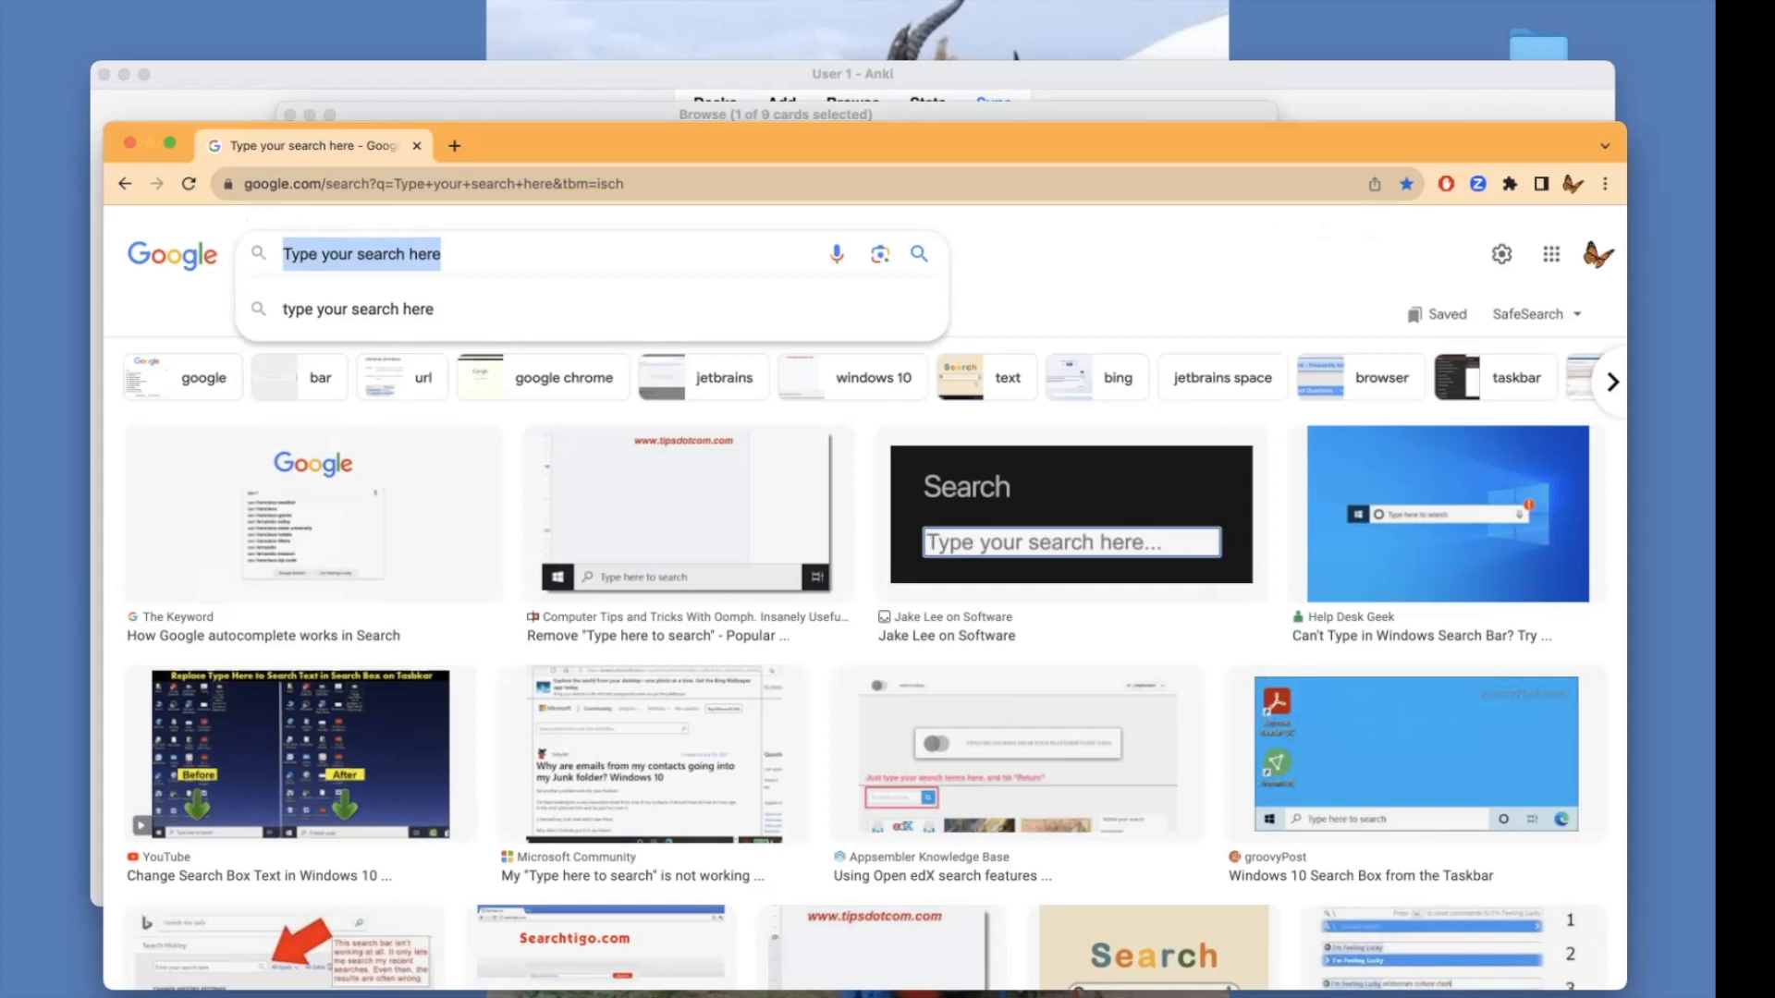
text(Doc Marten)
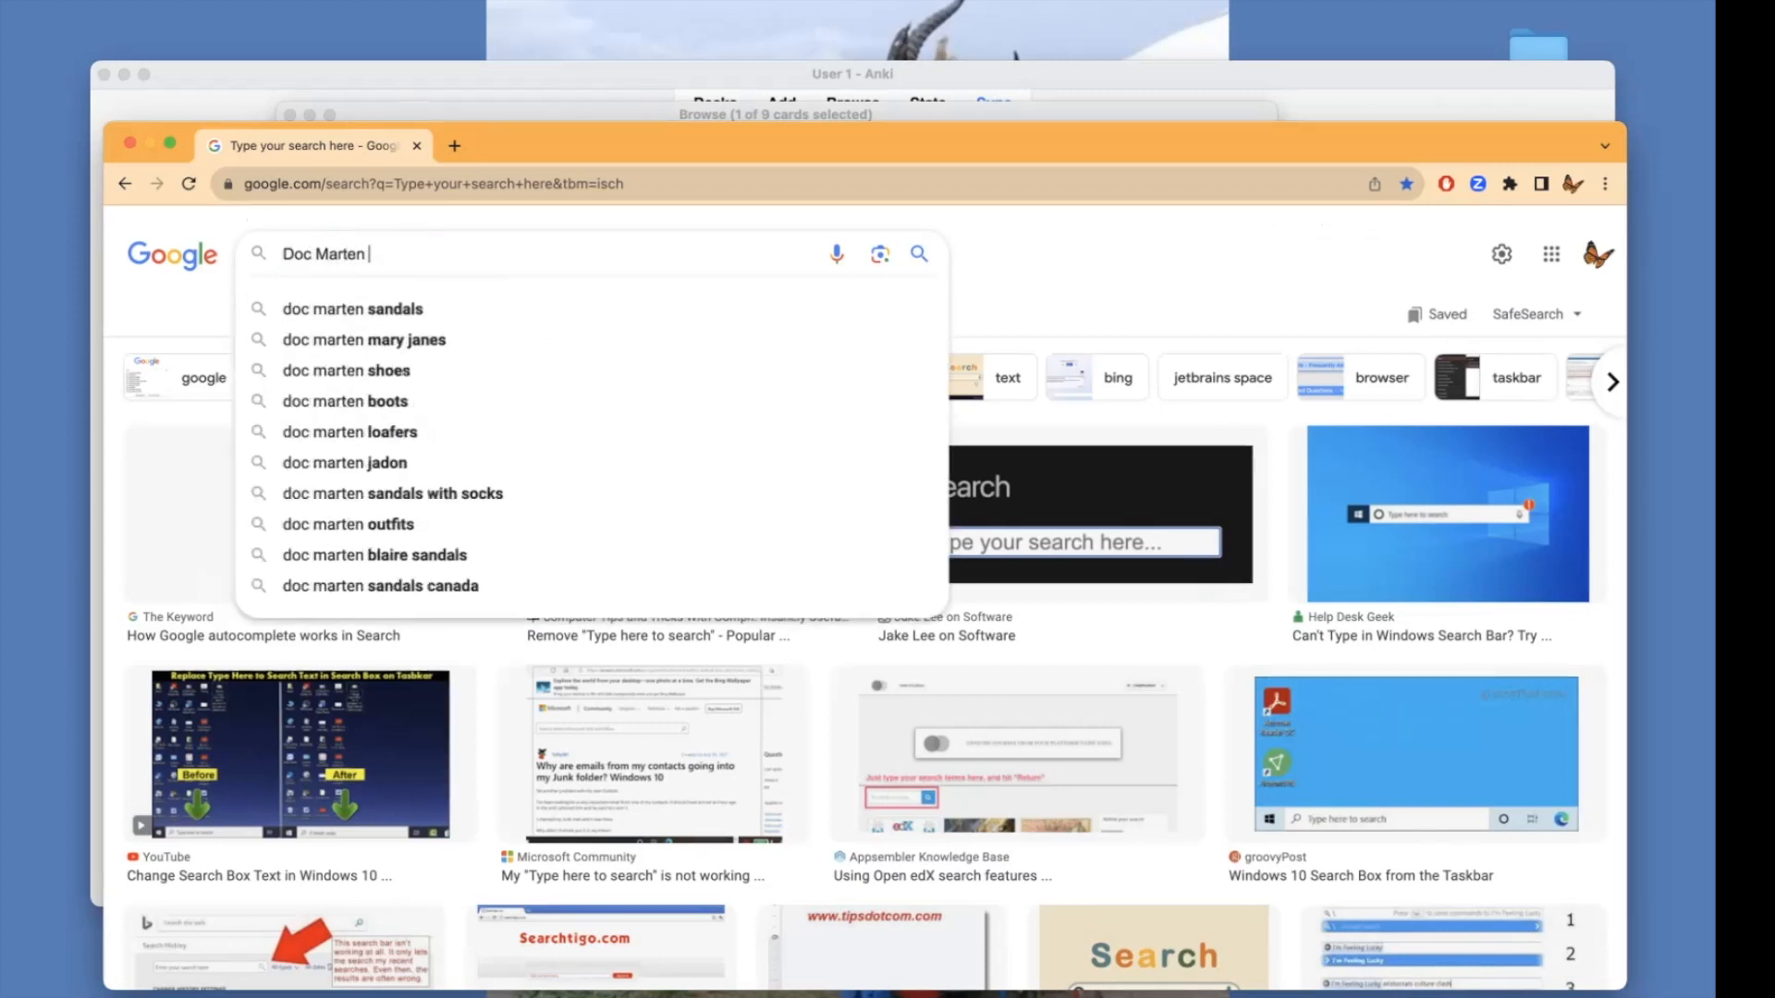
text( merlot brogue)
key(Return)
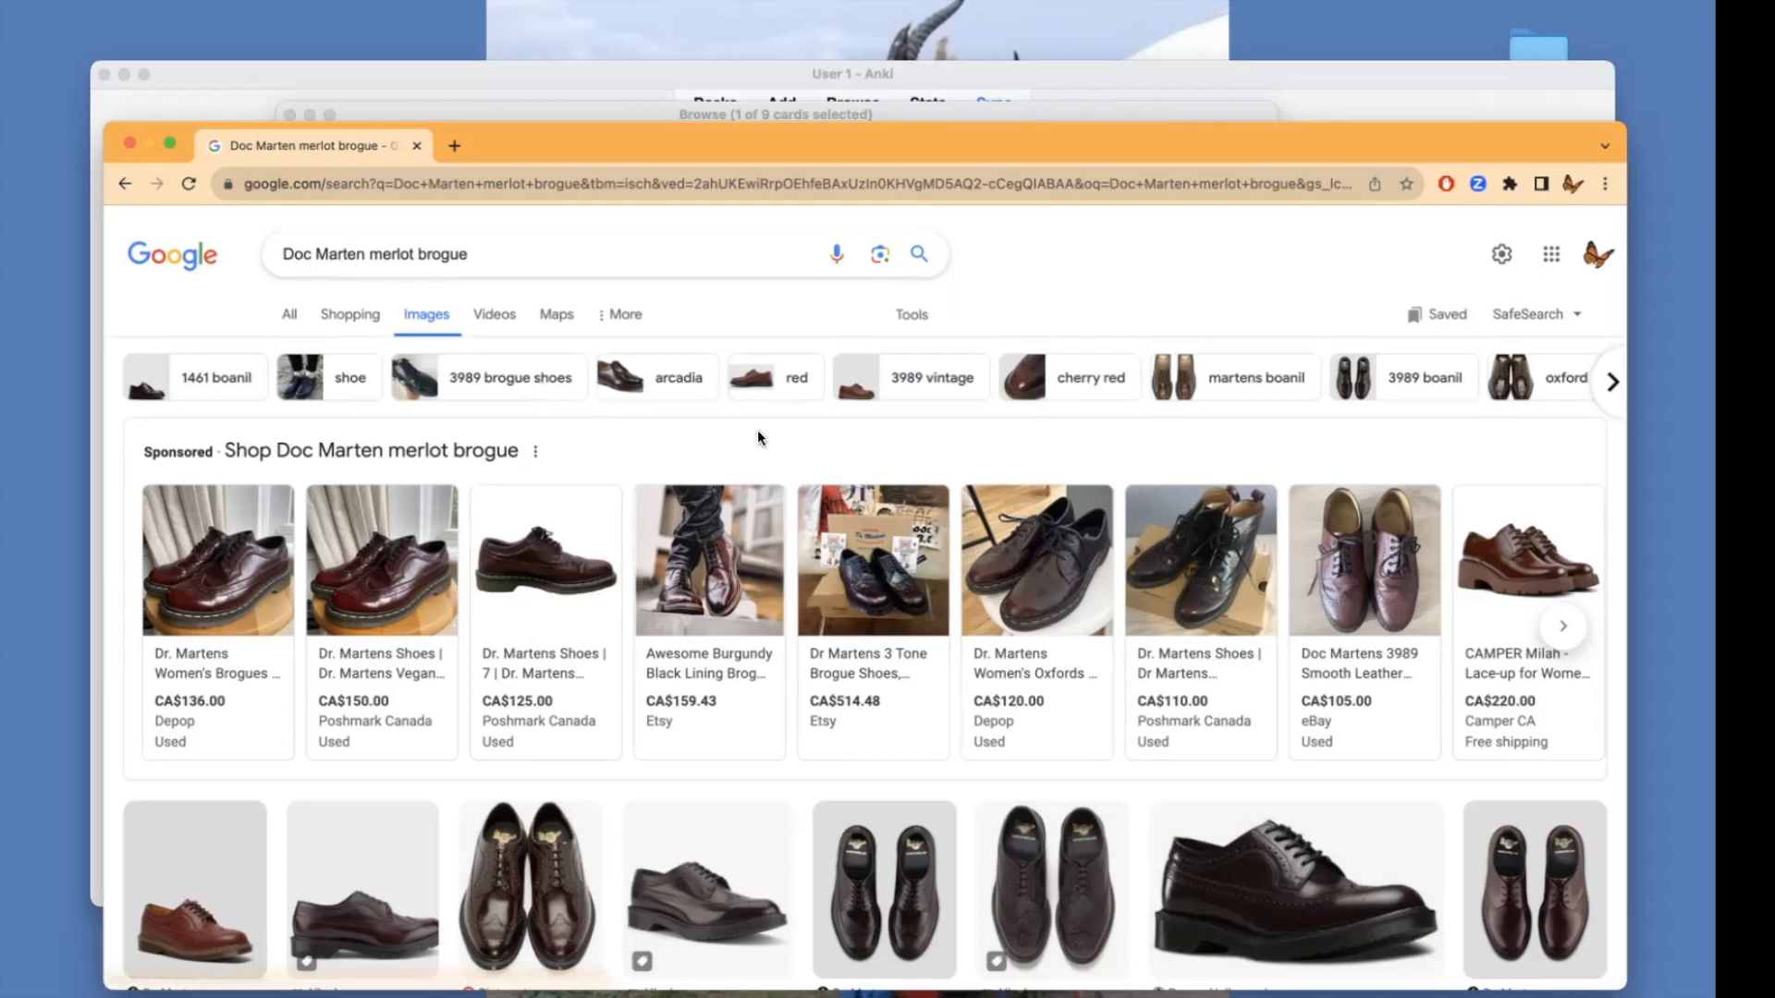
Copy the image of the single 3989 Merlot Boanil Brush Oxford shoe from Posers Hollywood
scroll(757, 437, down, 3)
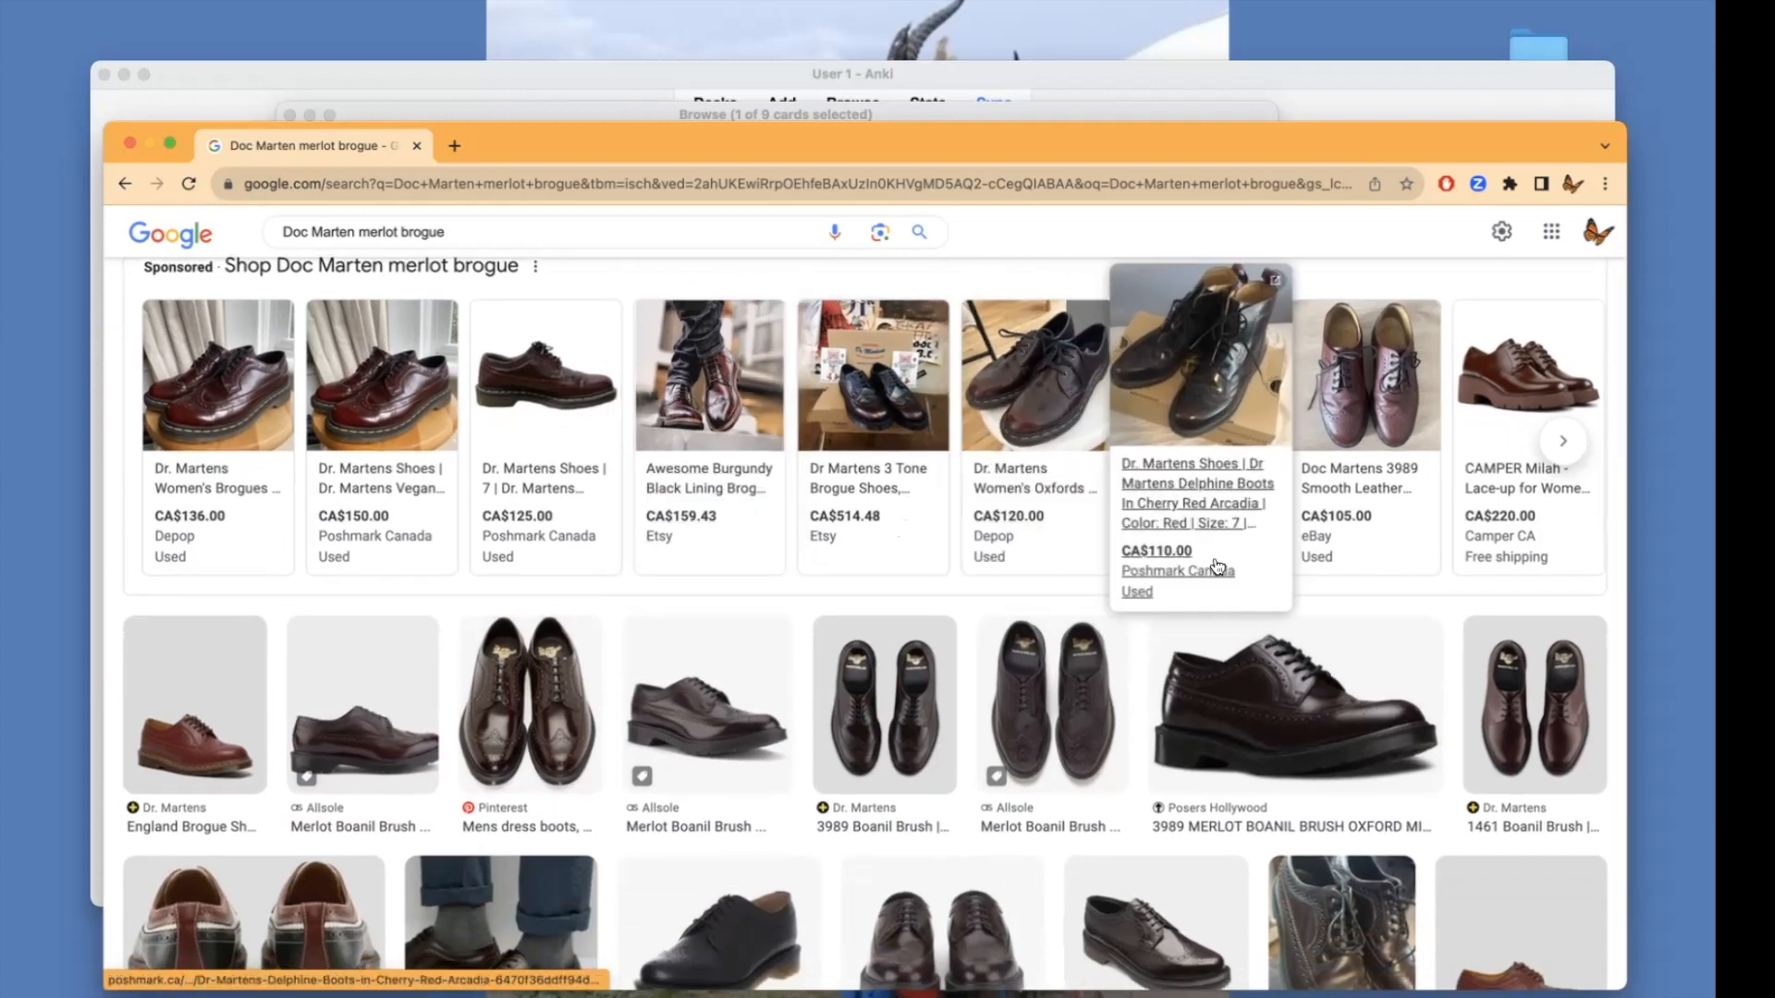
right_click(1265, 700)
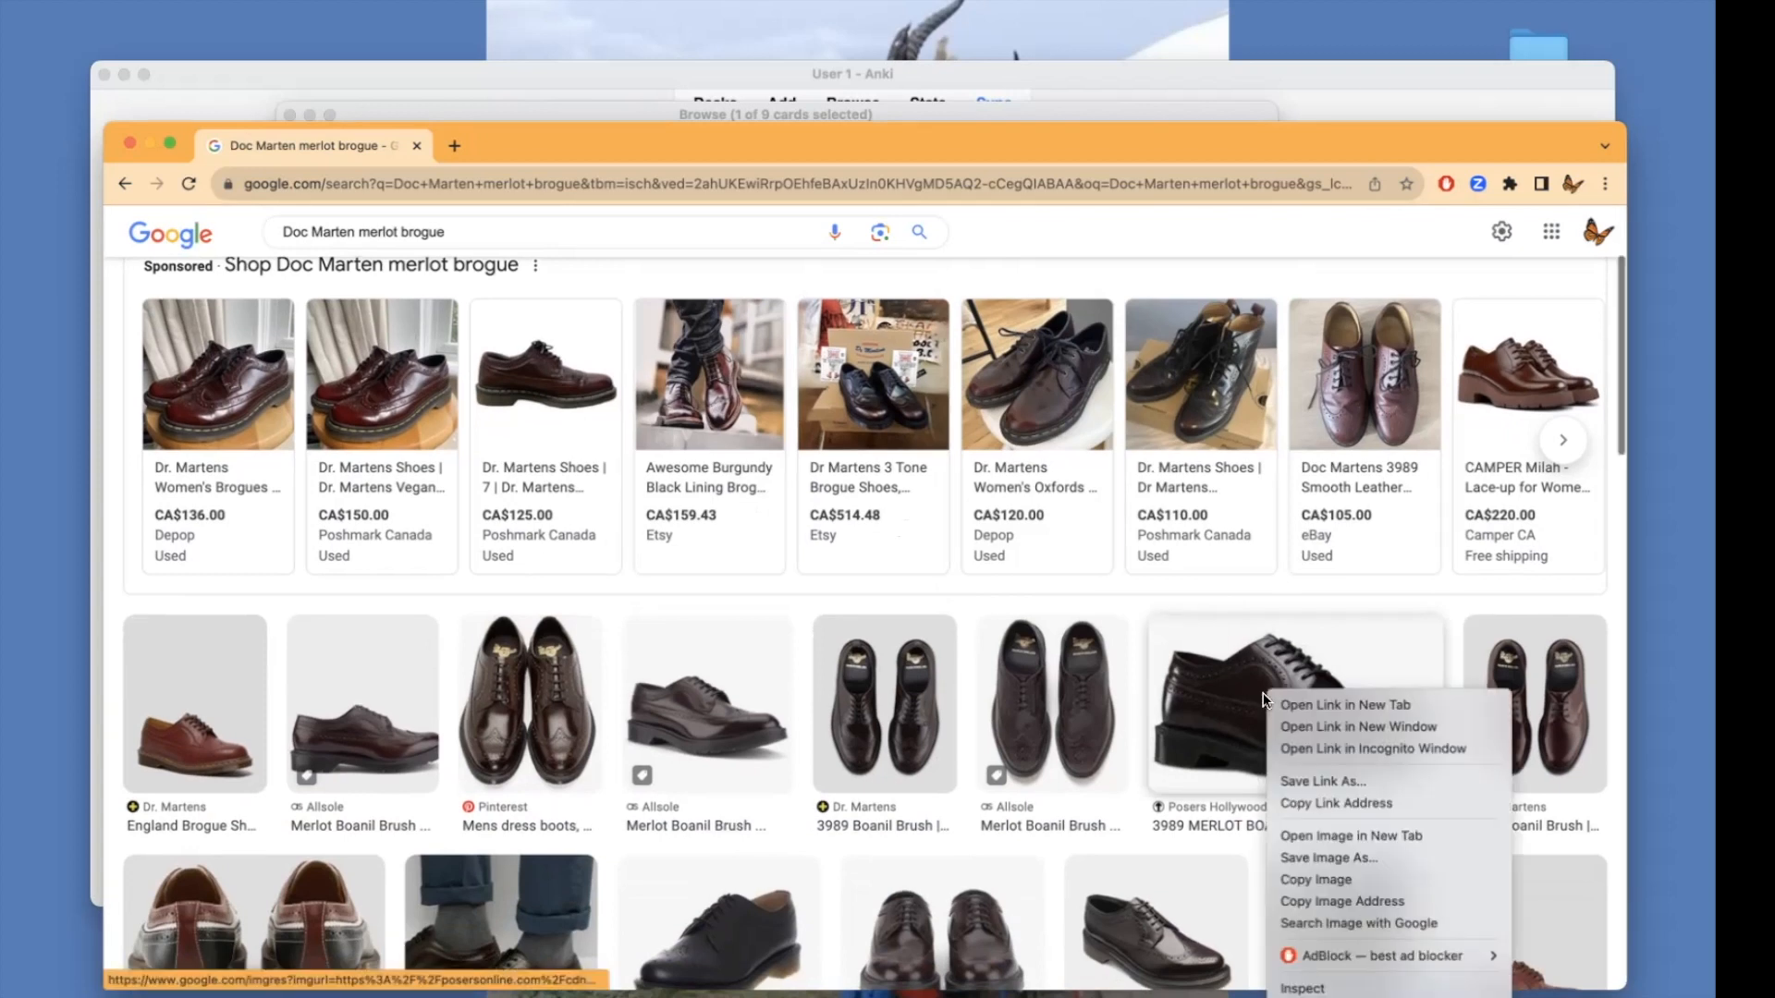
click(1306, 879)
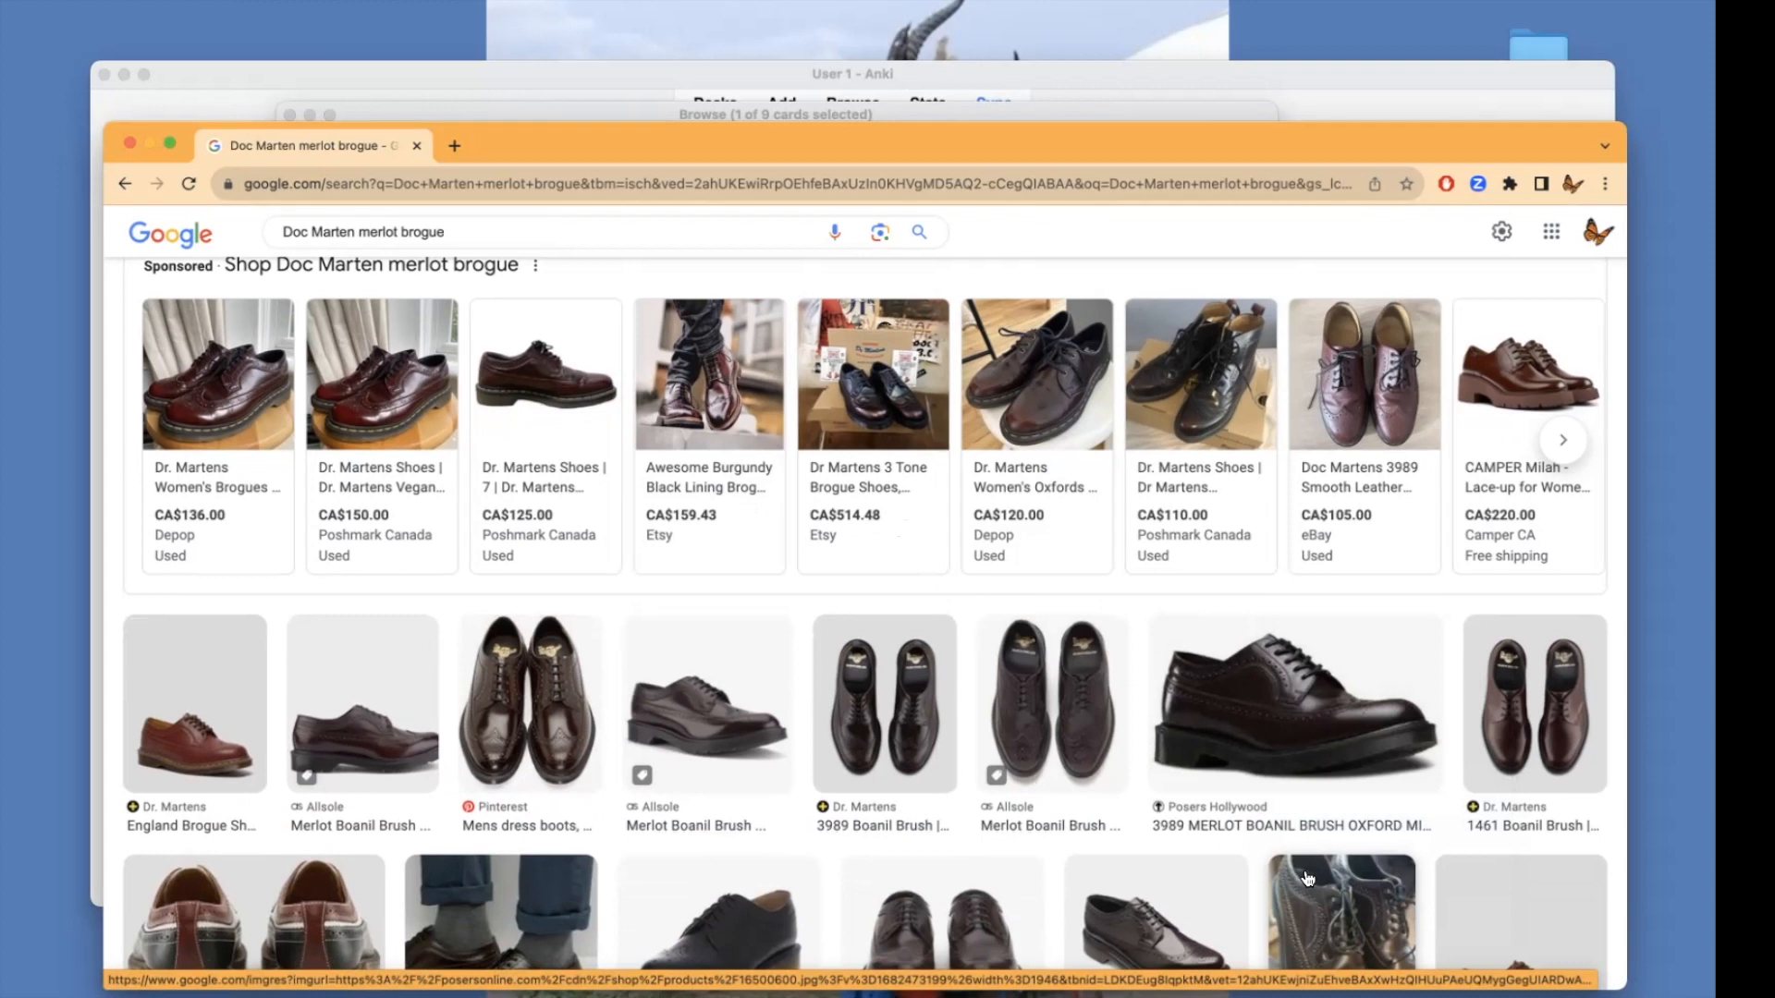
Switch back to Anki and replace the placeholder text in the bròg note's Picture field with the copied shoe image
key(super+Tab)
key(super+Tab)
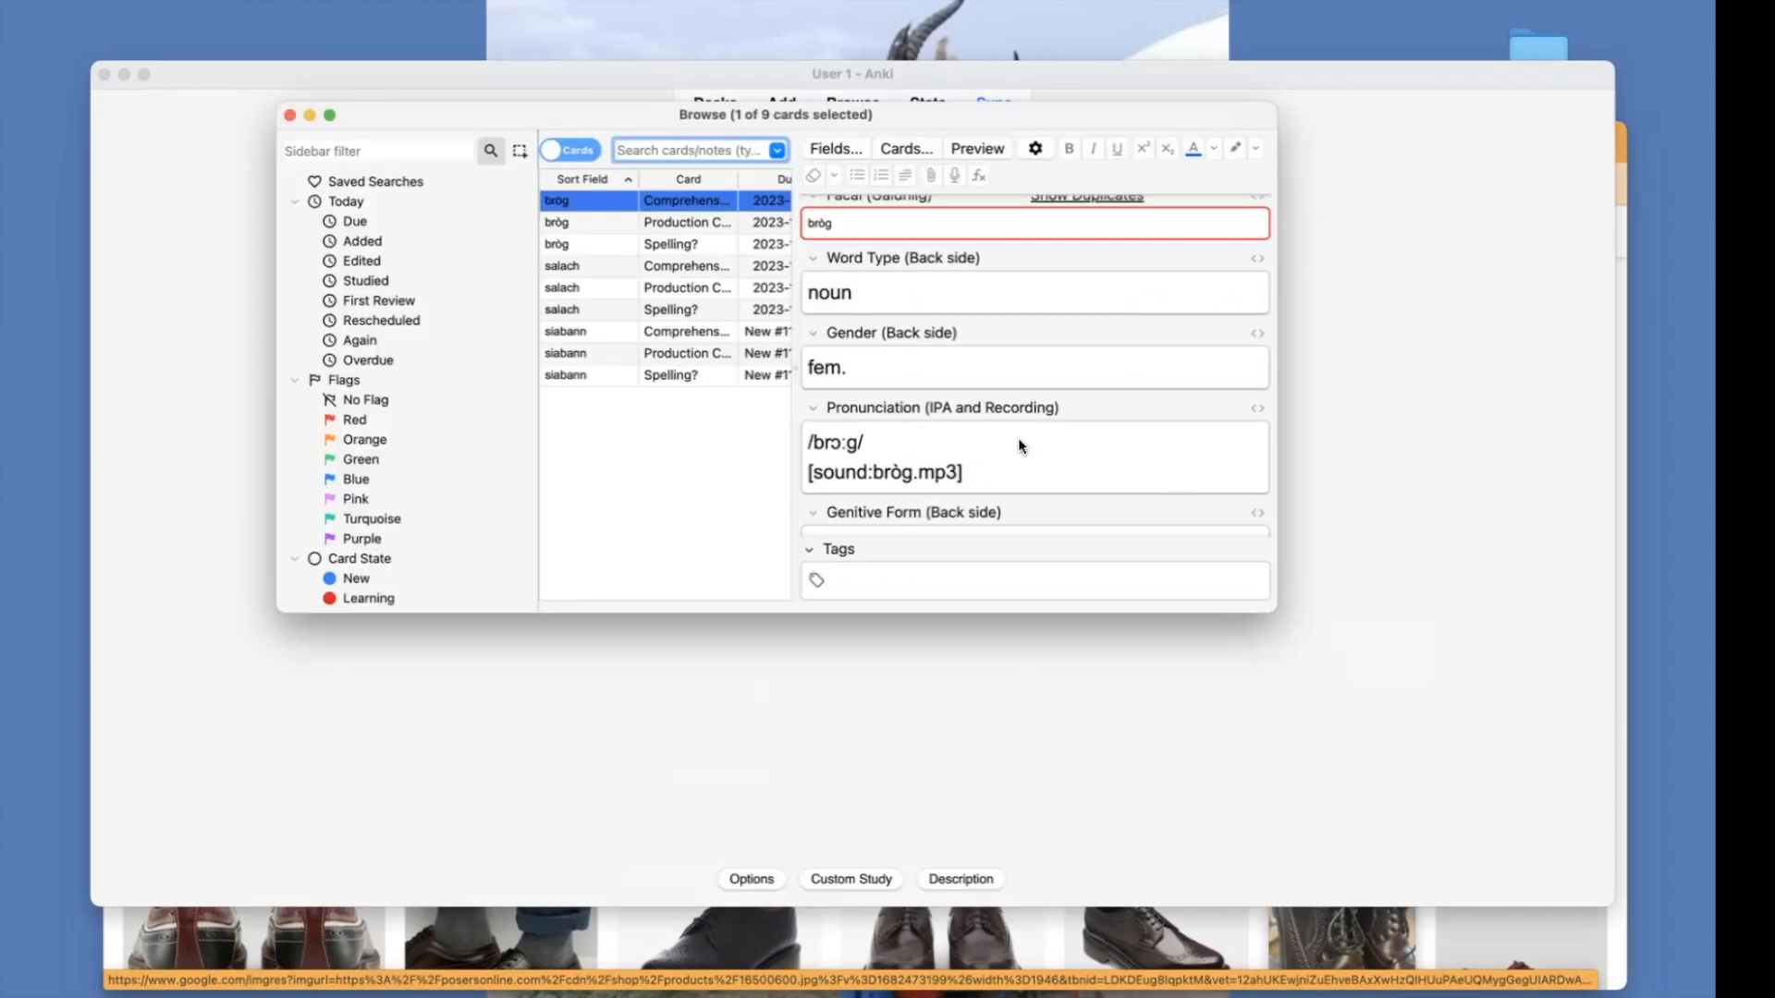
scroll(1145, 469, down, 5)
drag(1167, 462, 912, 462)
drag(797, 456, 797, 456)
key(super+v)
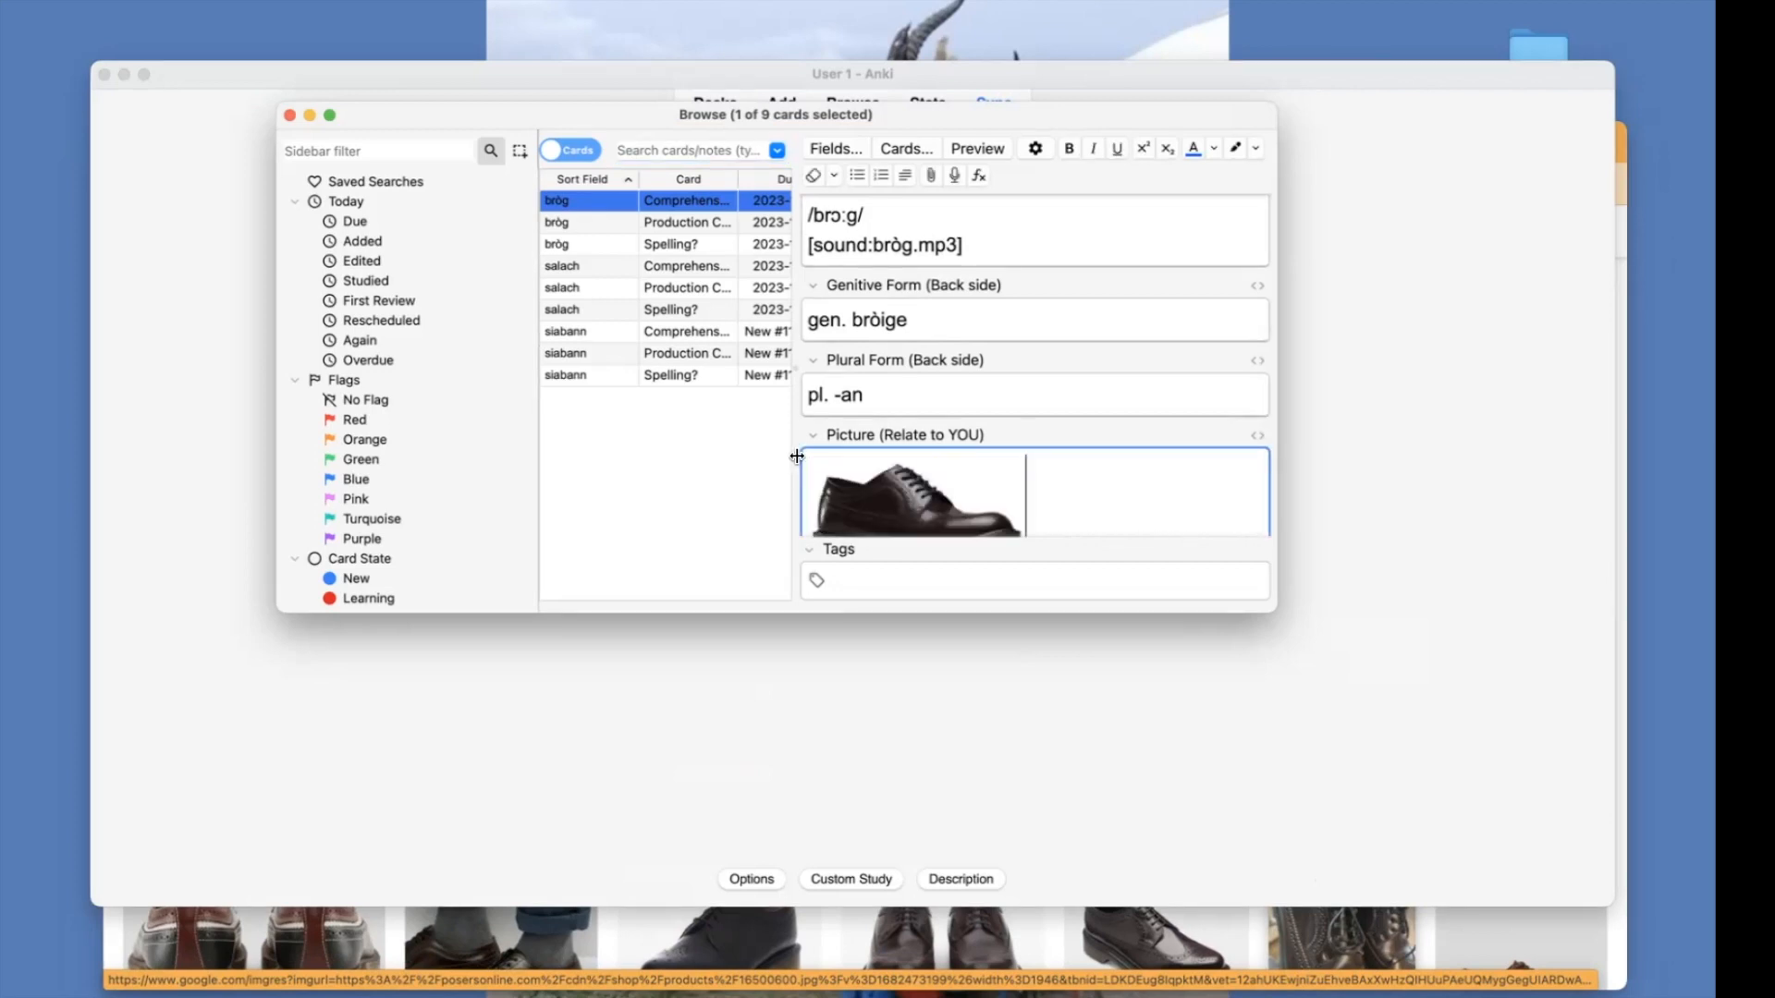
Replace the placeholder in the bròg note's Personal Connection field with "$20 laces"
scroll(1141, 458, down, 2)
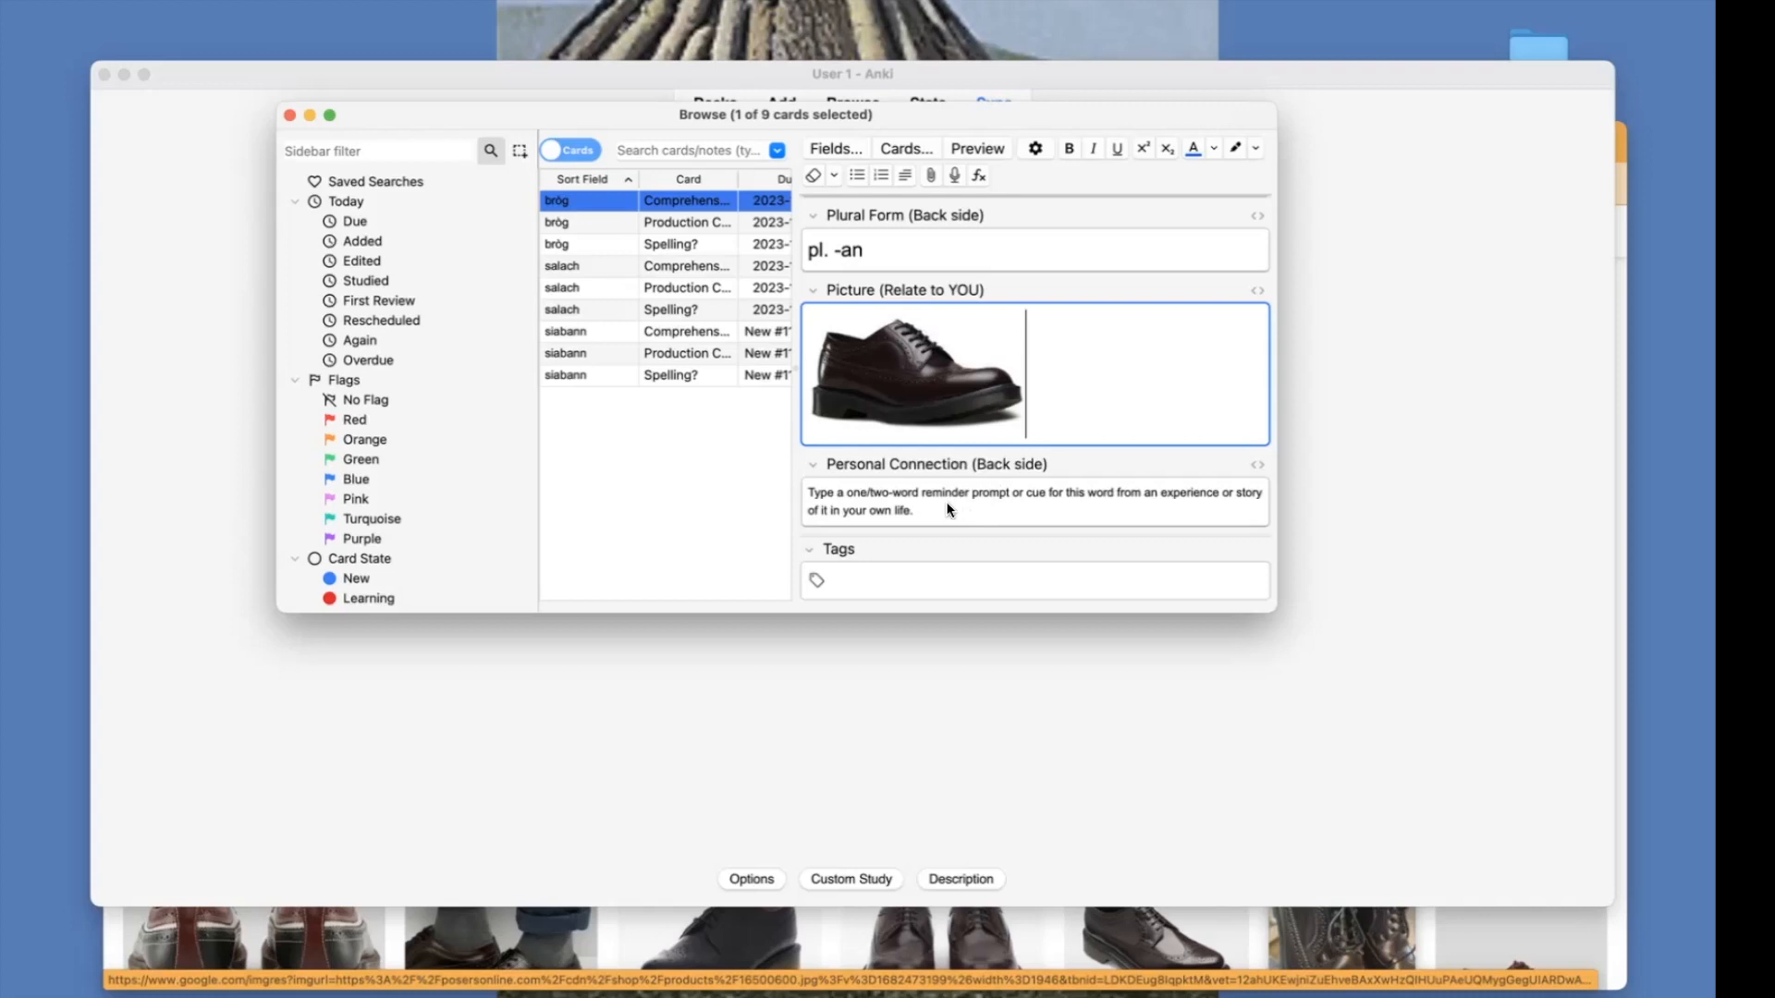
drag(946, 501, 788, 490)
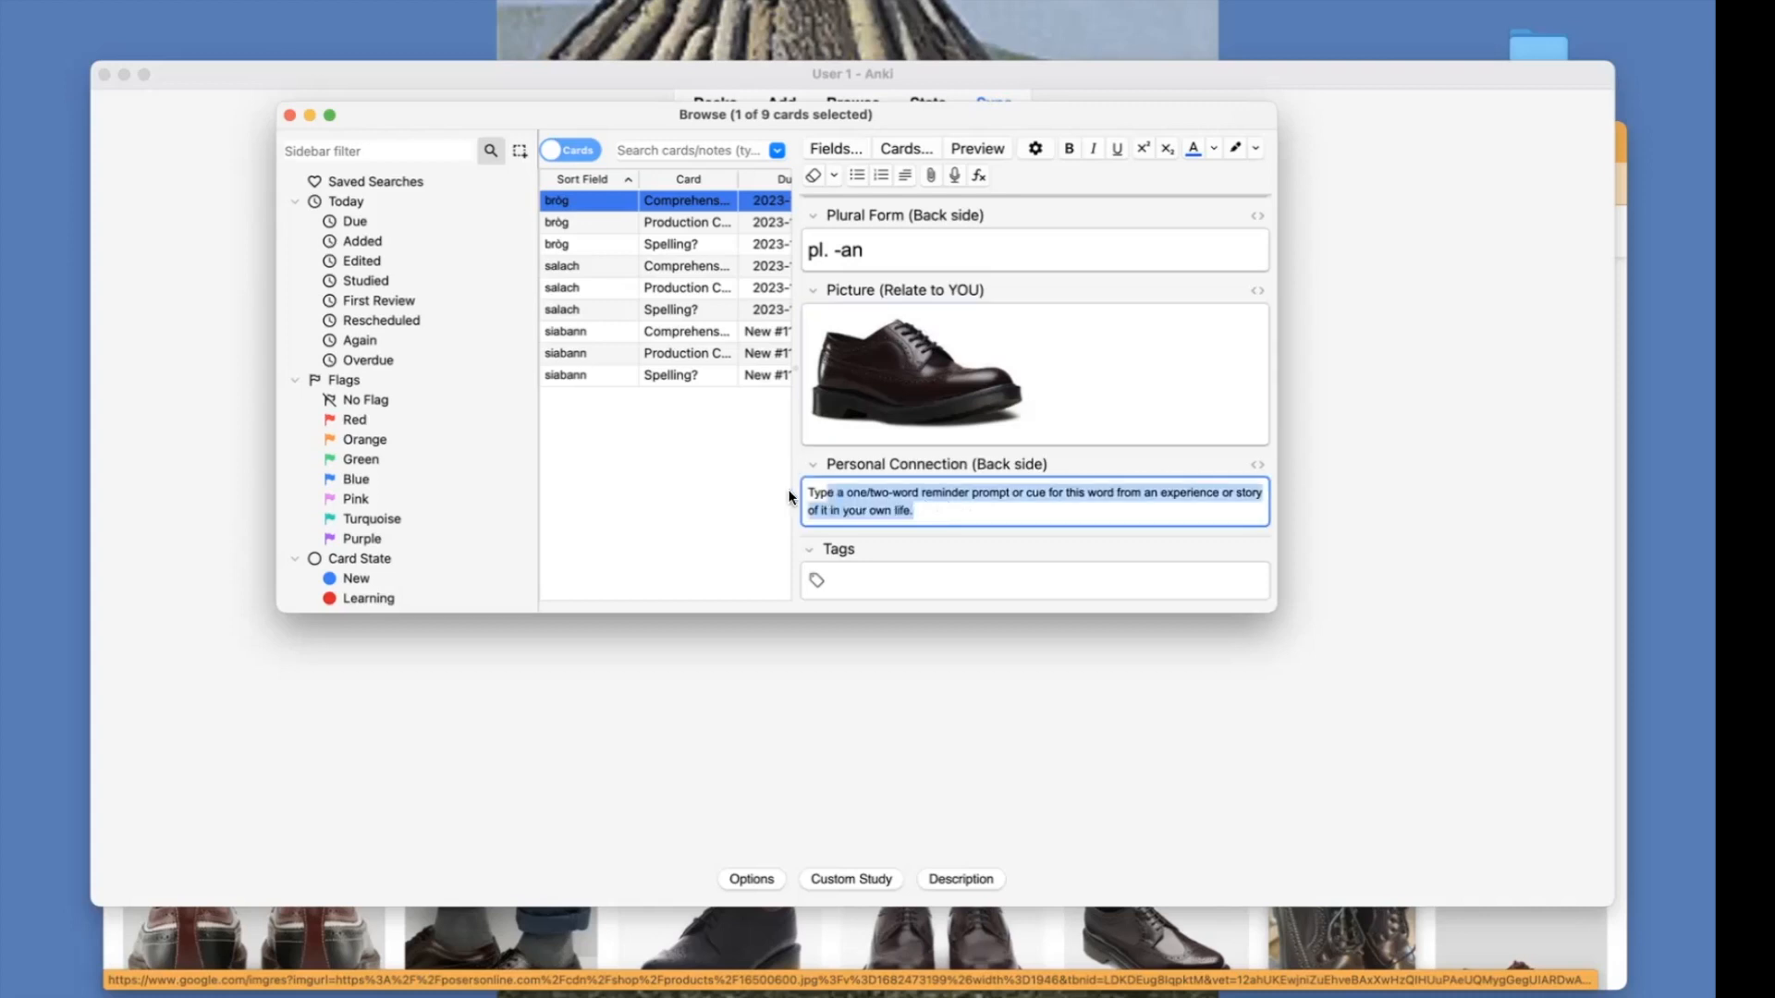
text(s)
text(20)
text( laces)
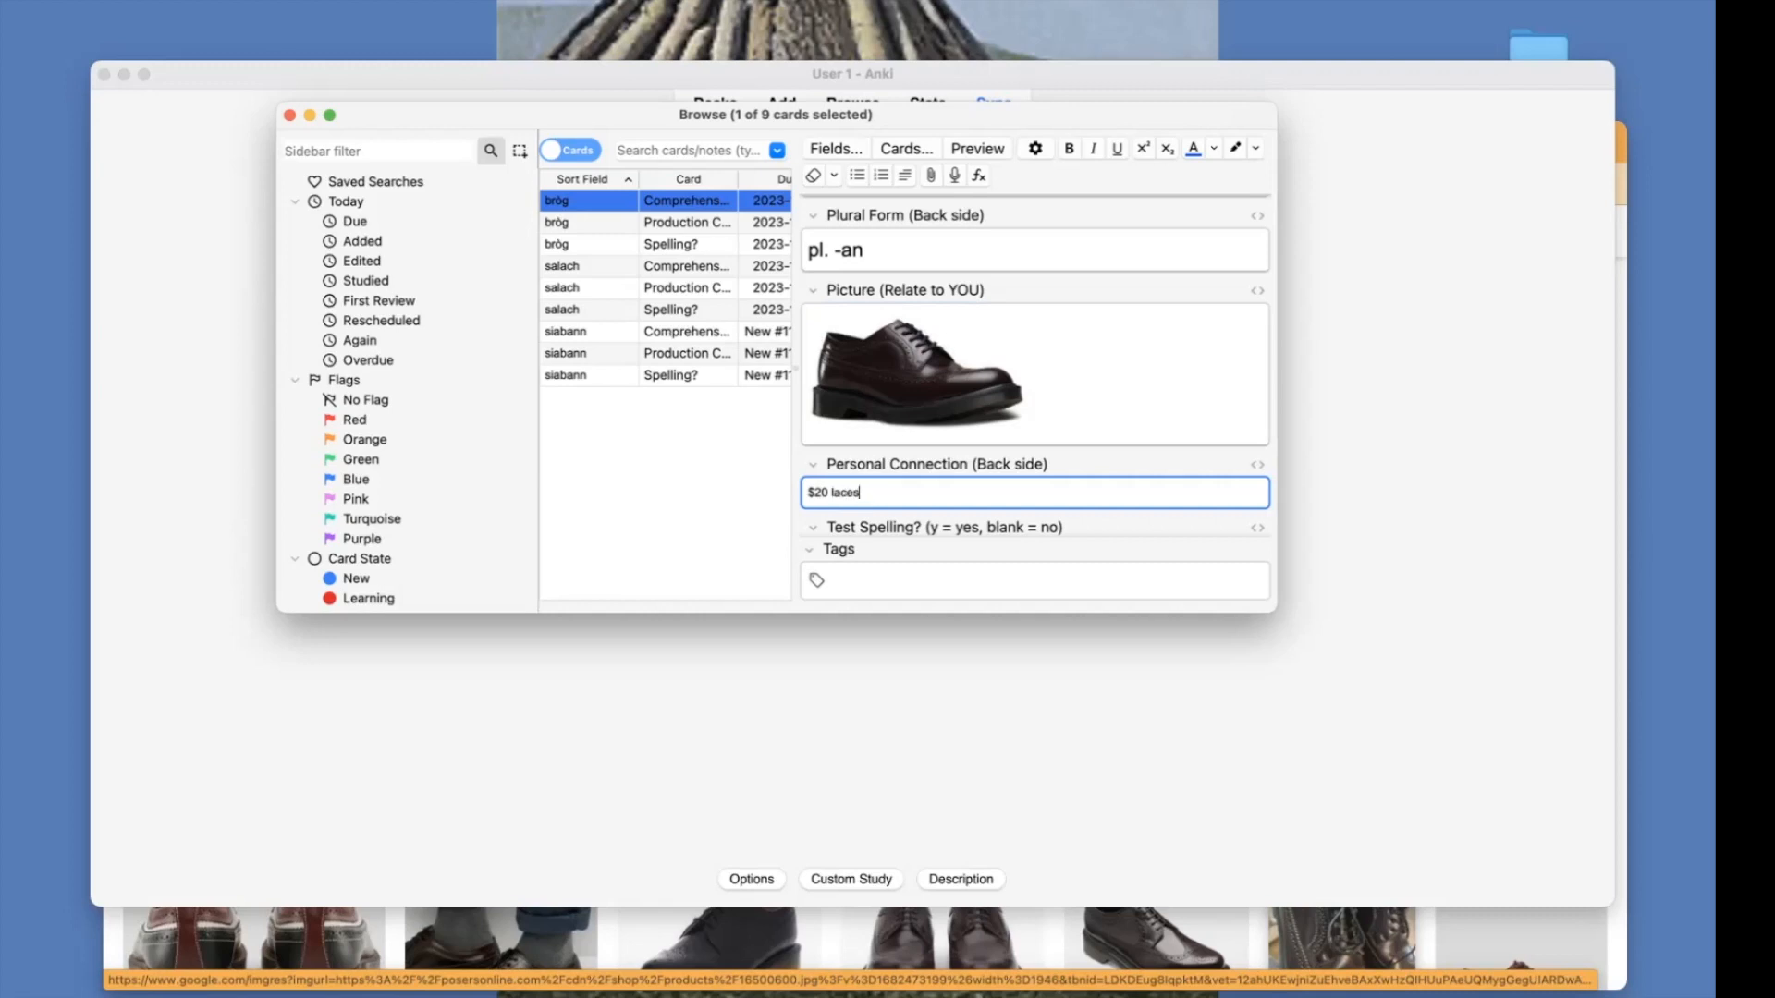
Preview the front and back of the bròg comprehension, production and spelling cards, then close the preview
scroll(665, 370, right, 1)
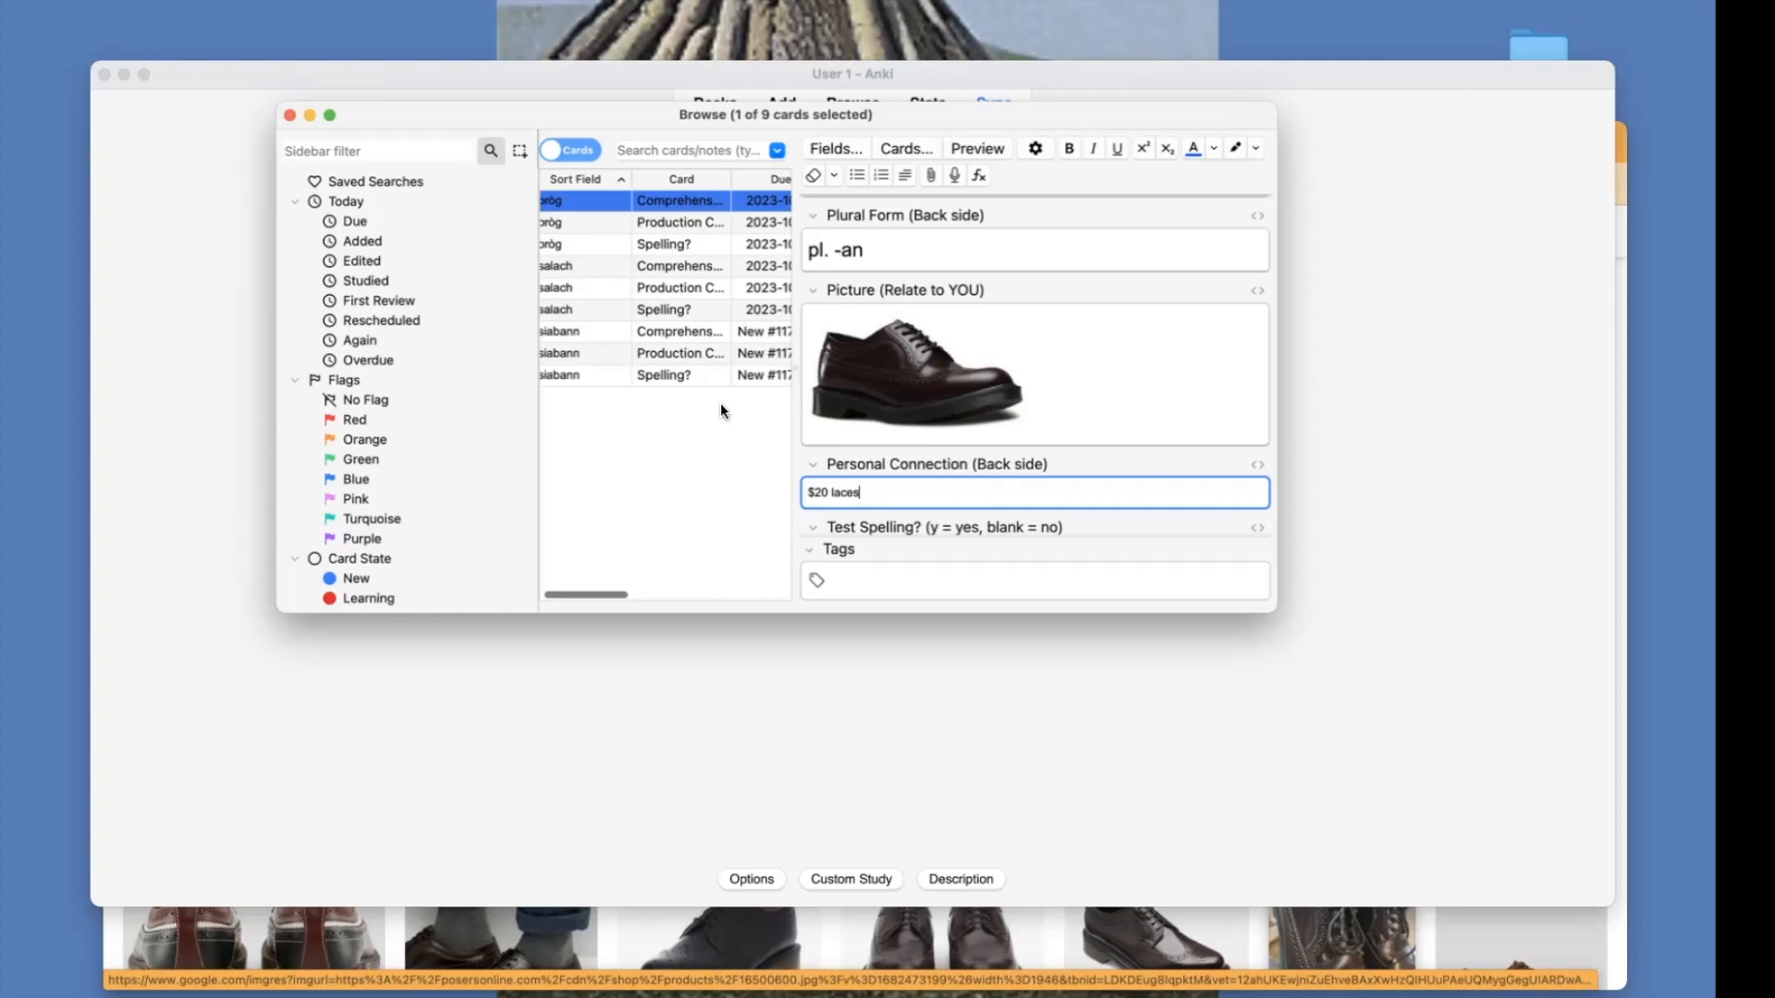
scroll(786, 353, left, 1)
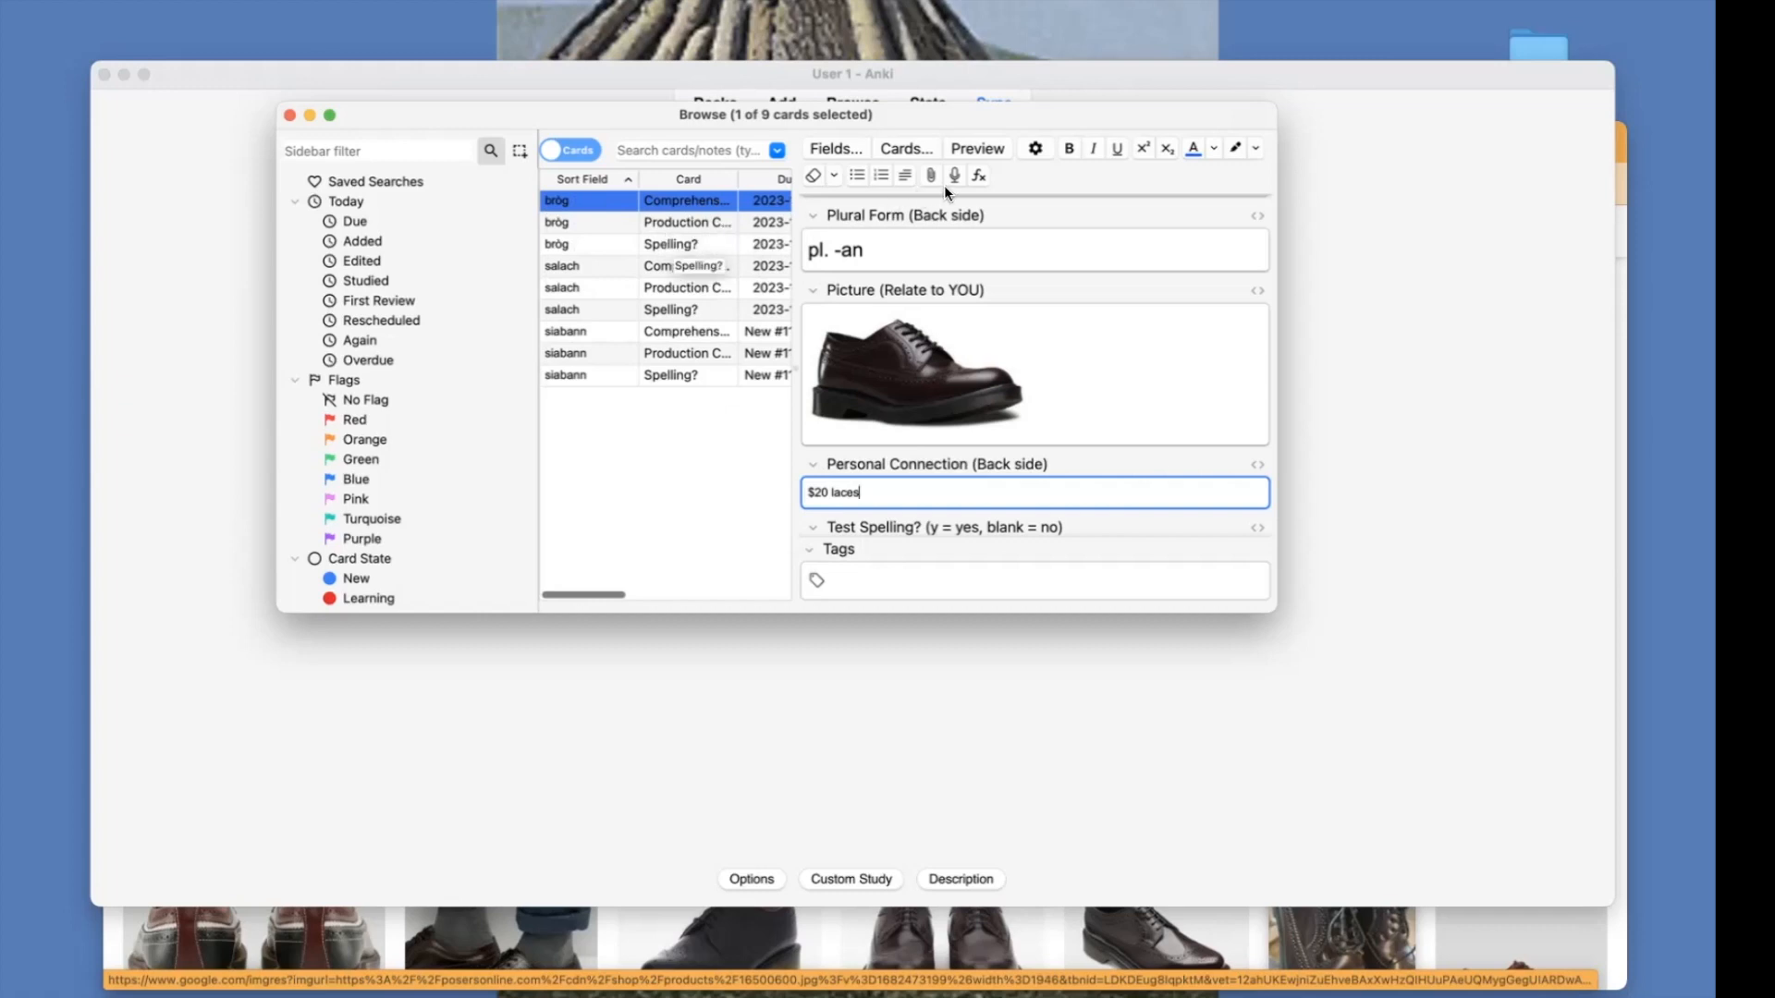
click(977, 149)
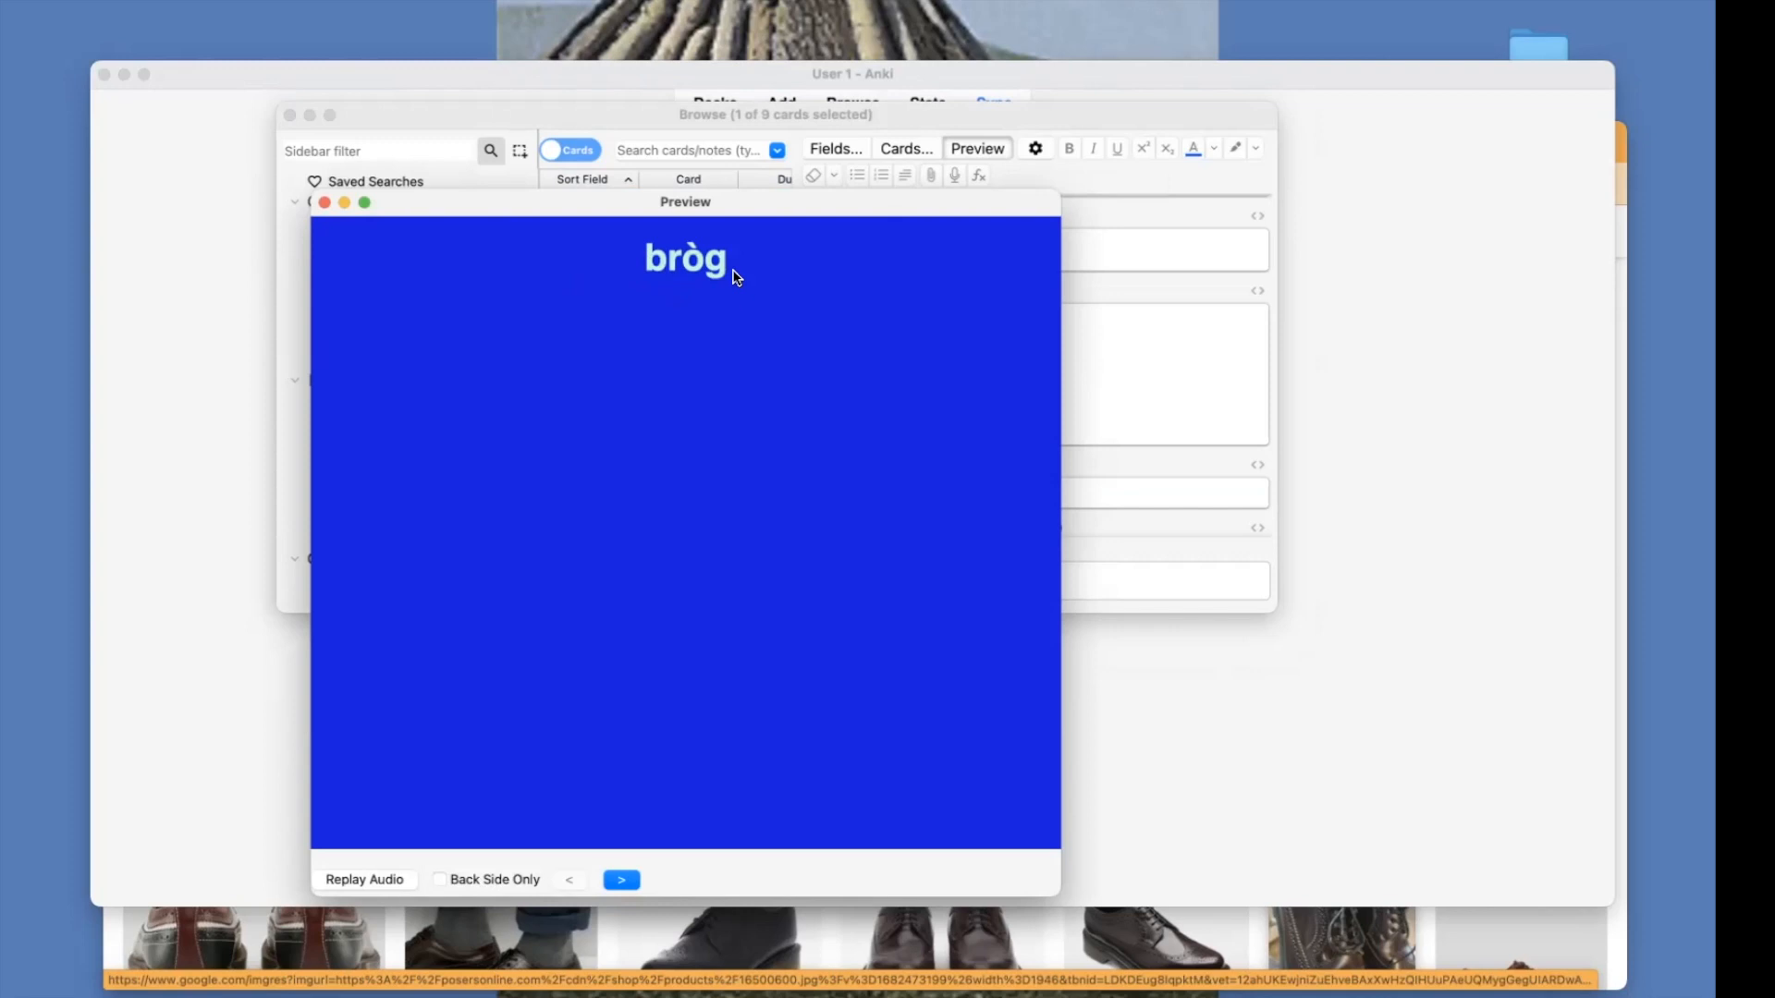
drag(611, 211, 1005, 163)
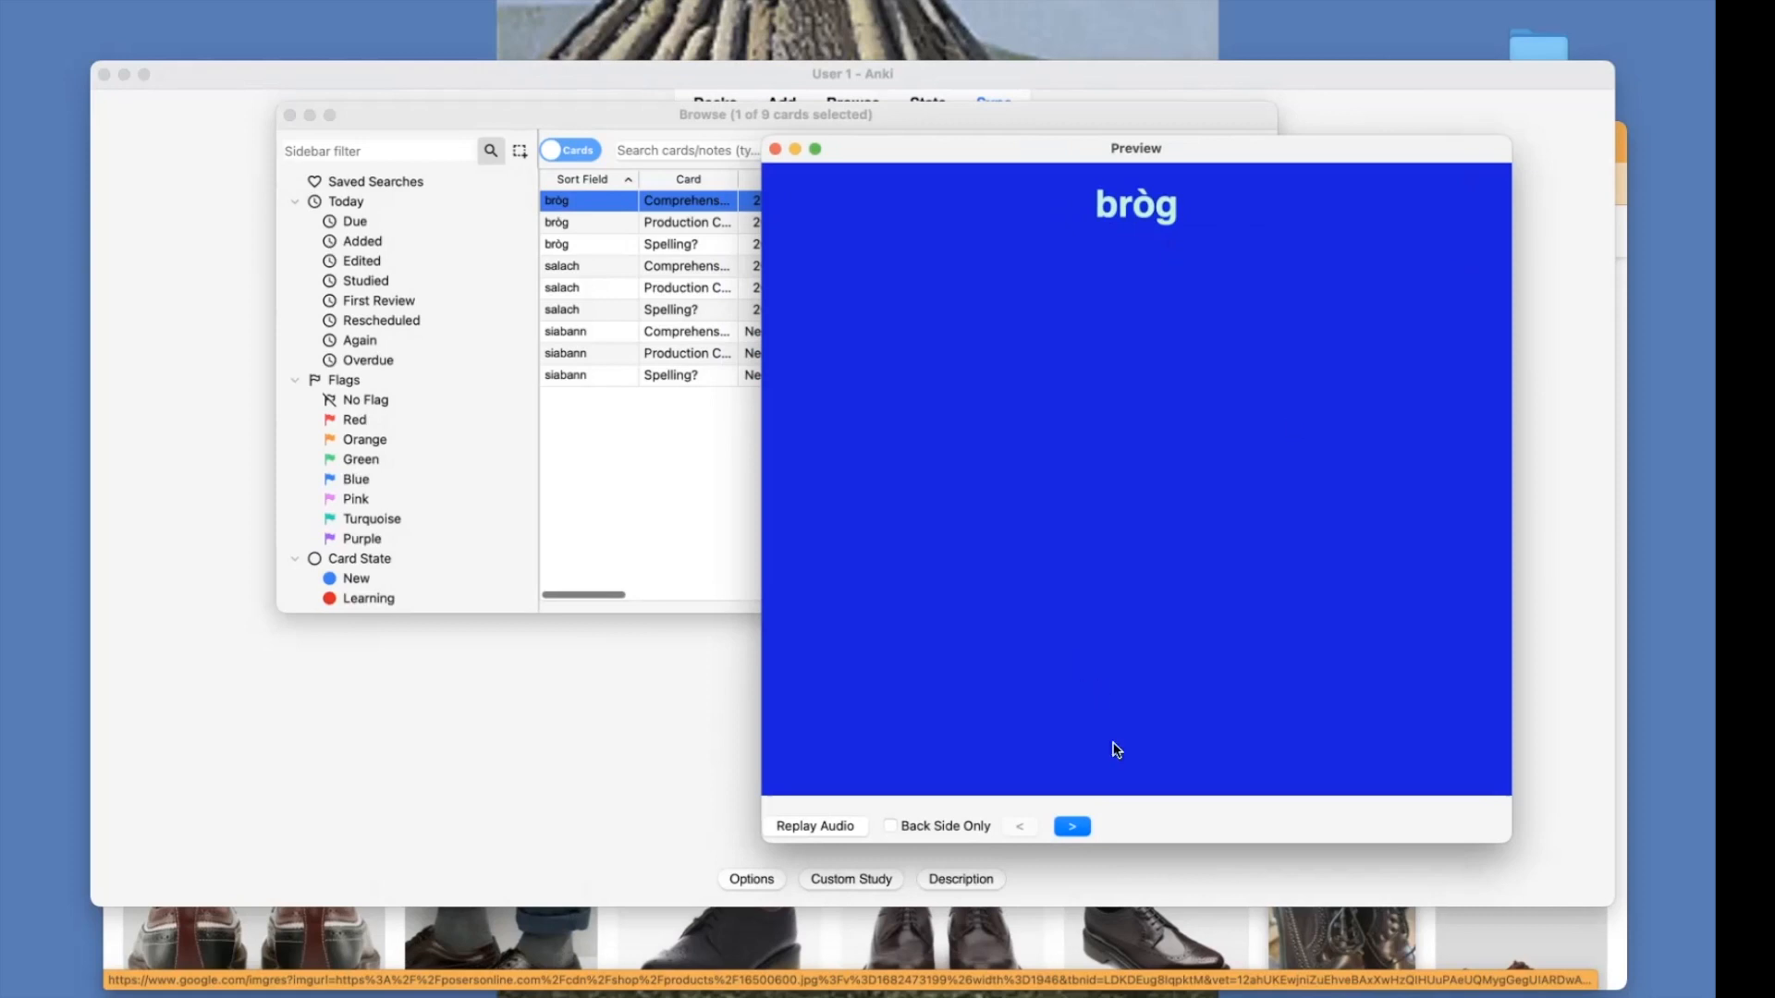
click(1074, 828)
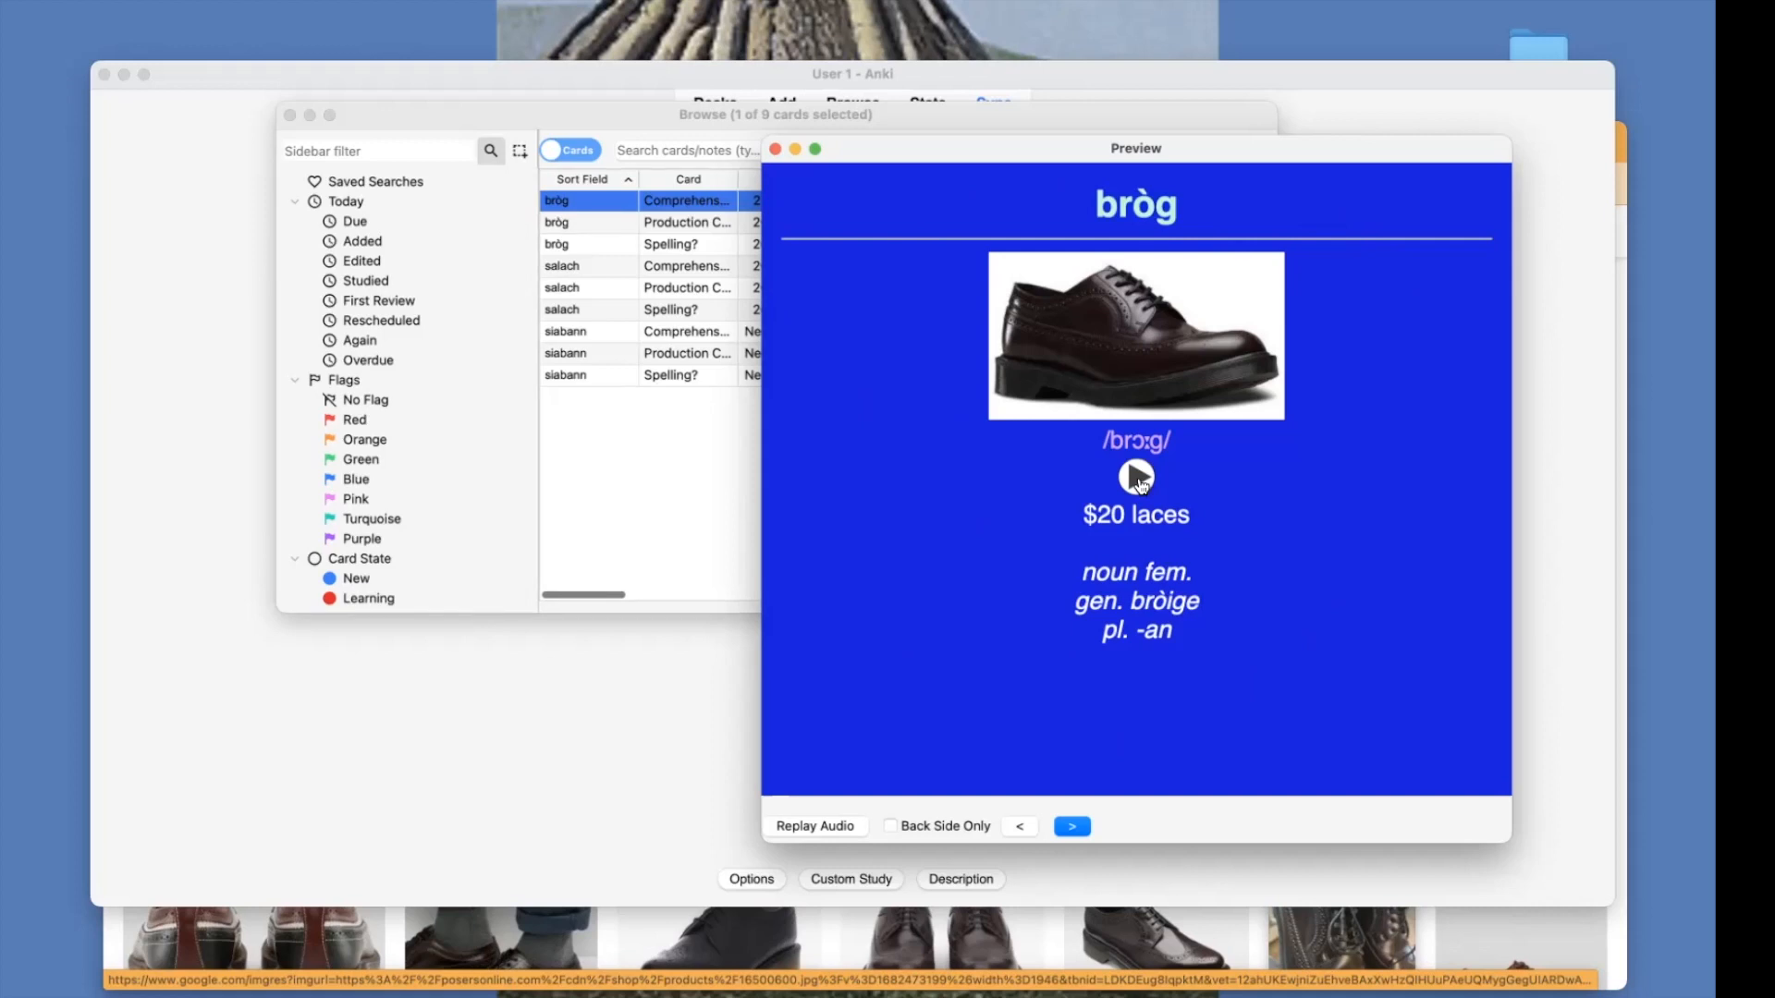
click(1074, 828)
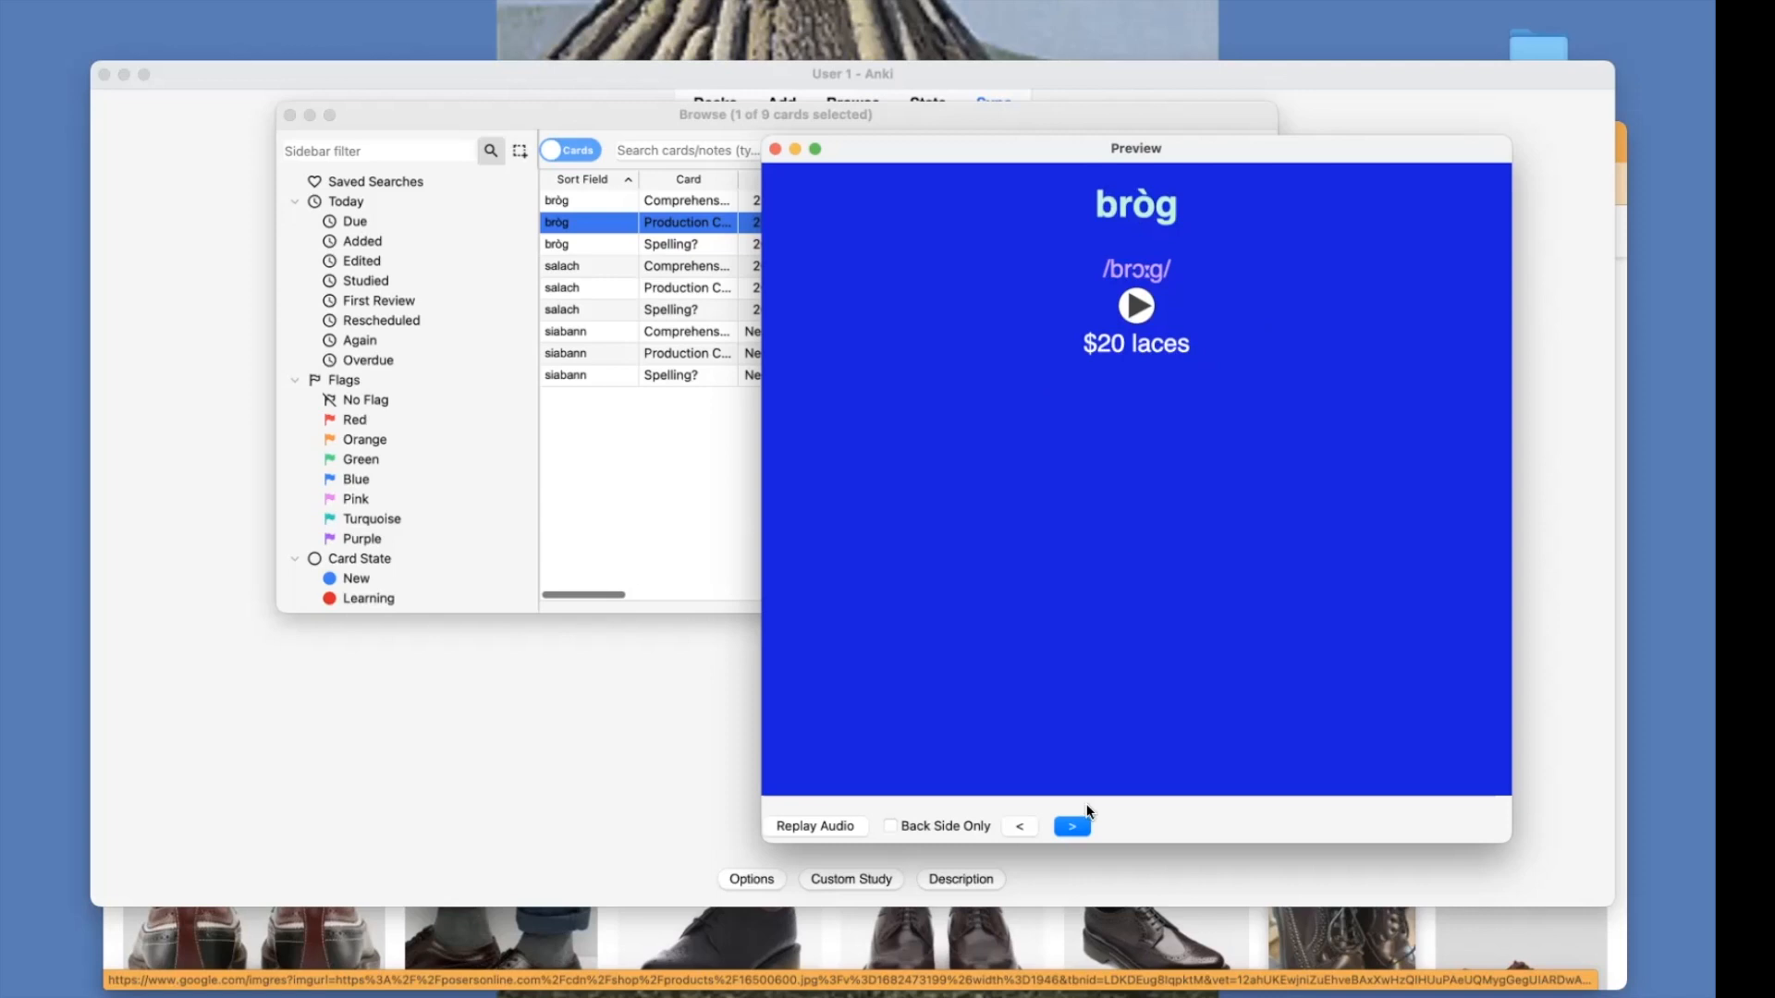
click(1075, 829)
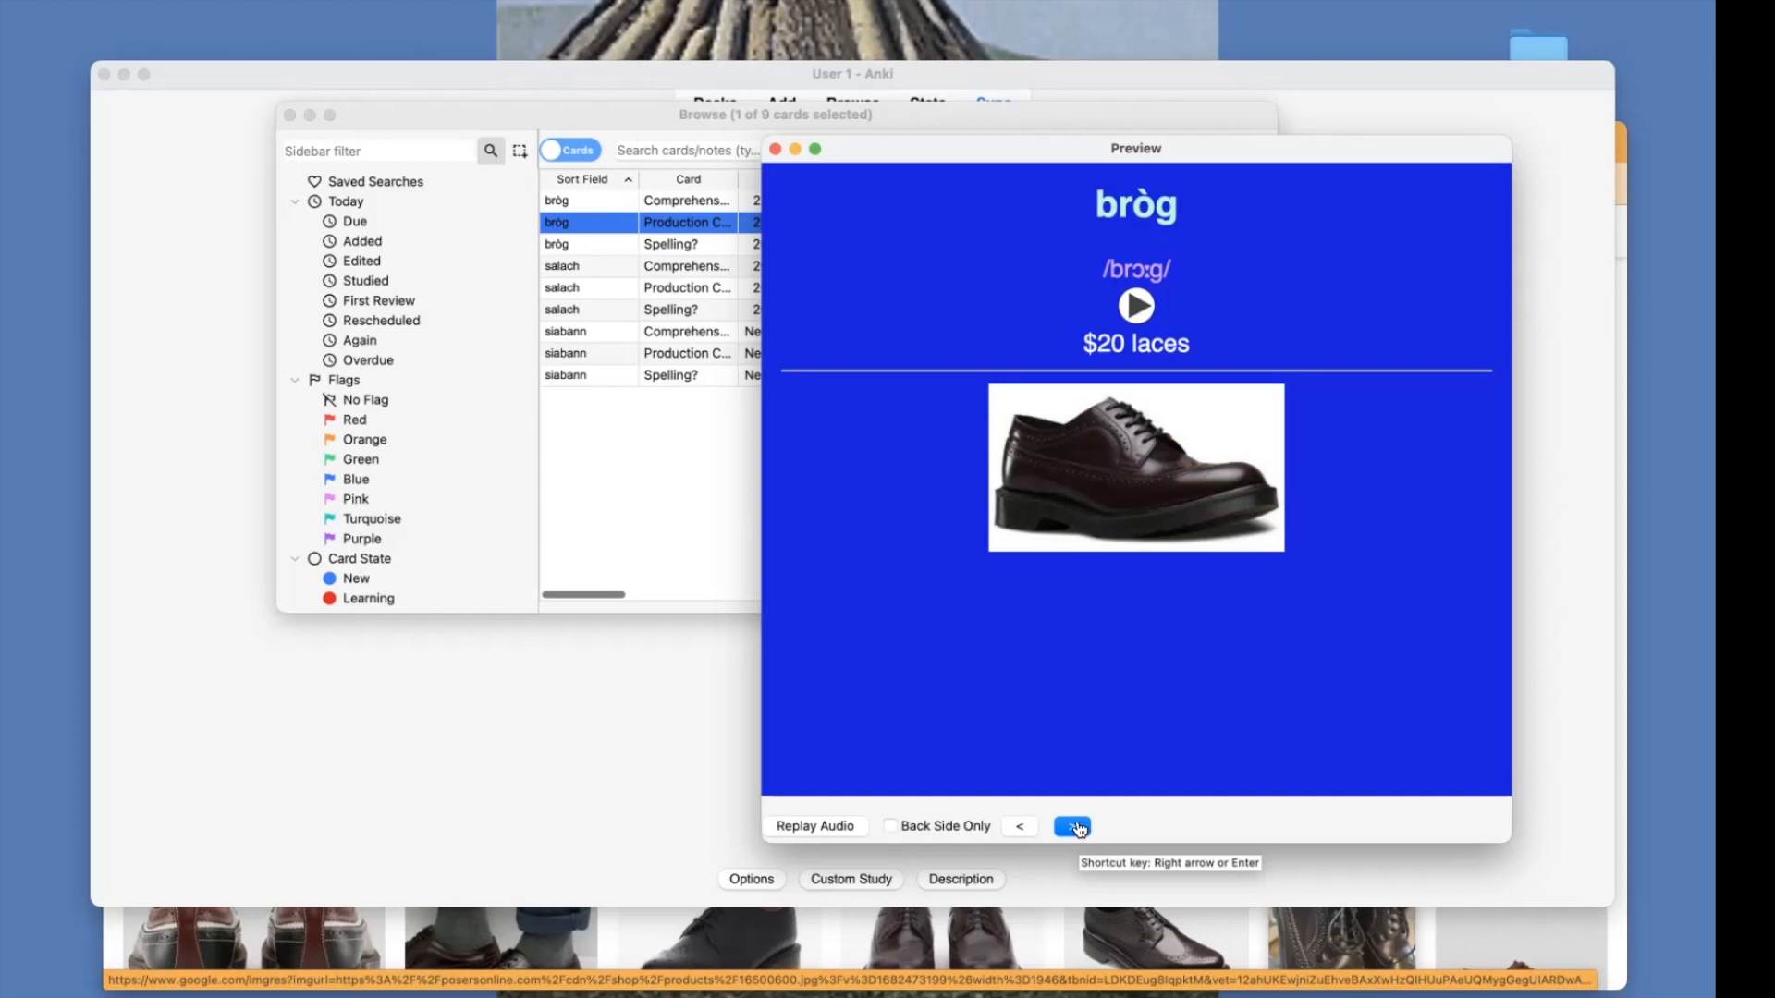
click(1076, 827)
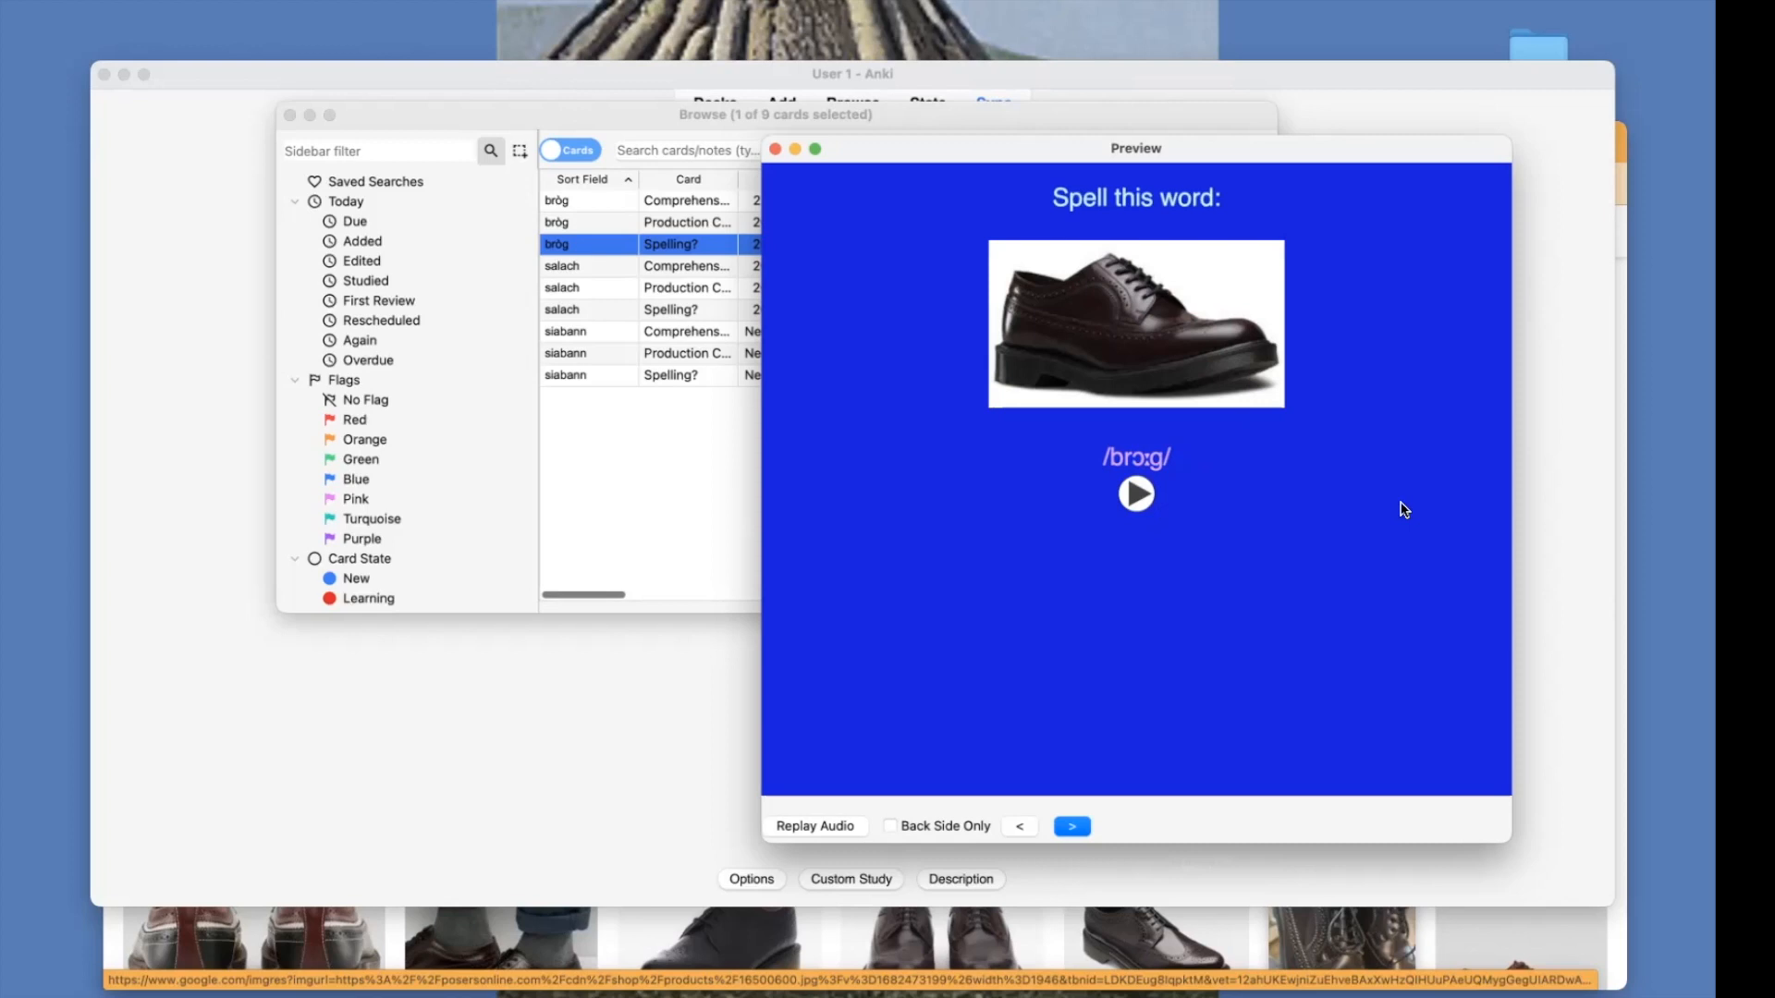
click(1074, 827)
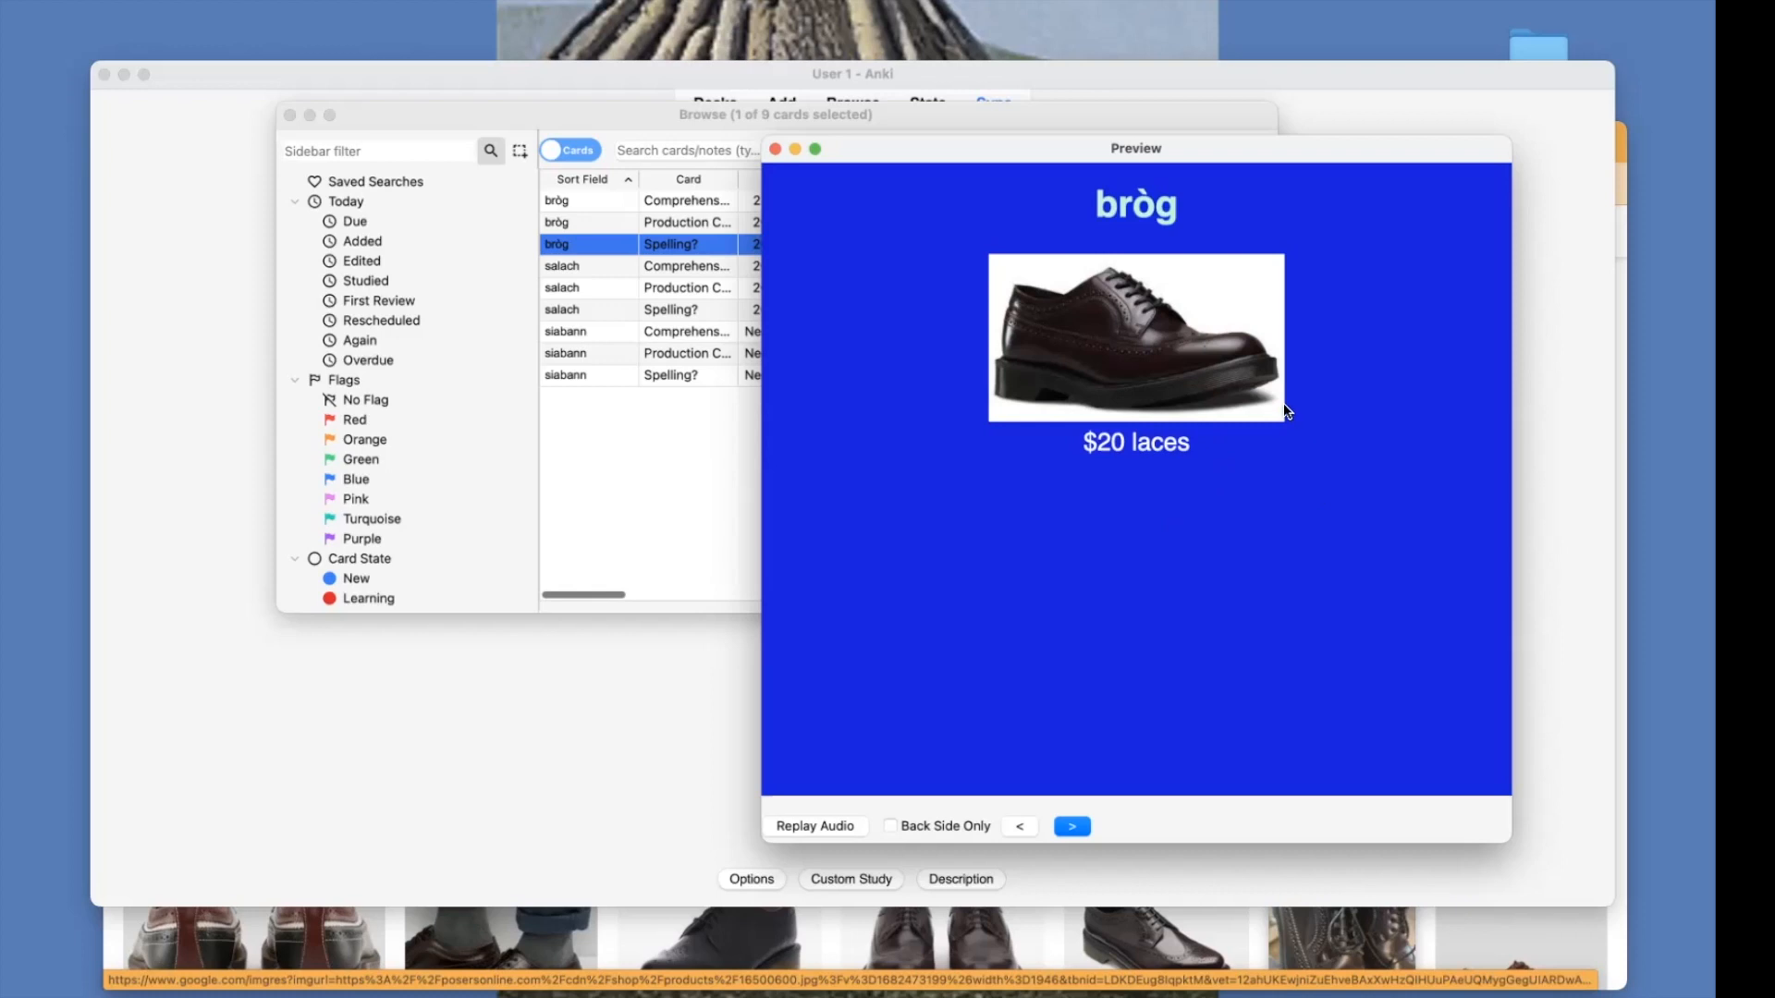
click(775, 150)
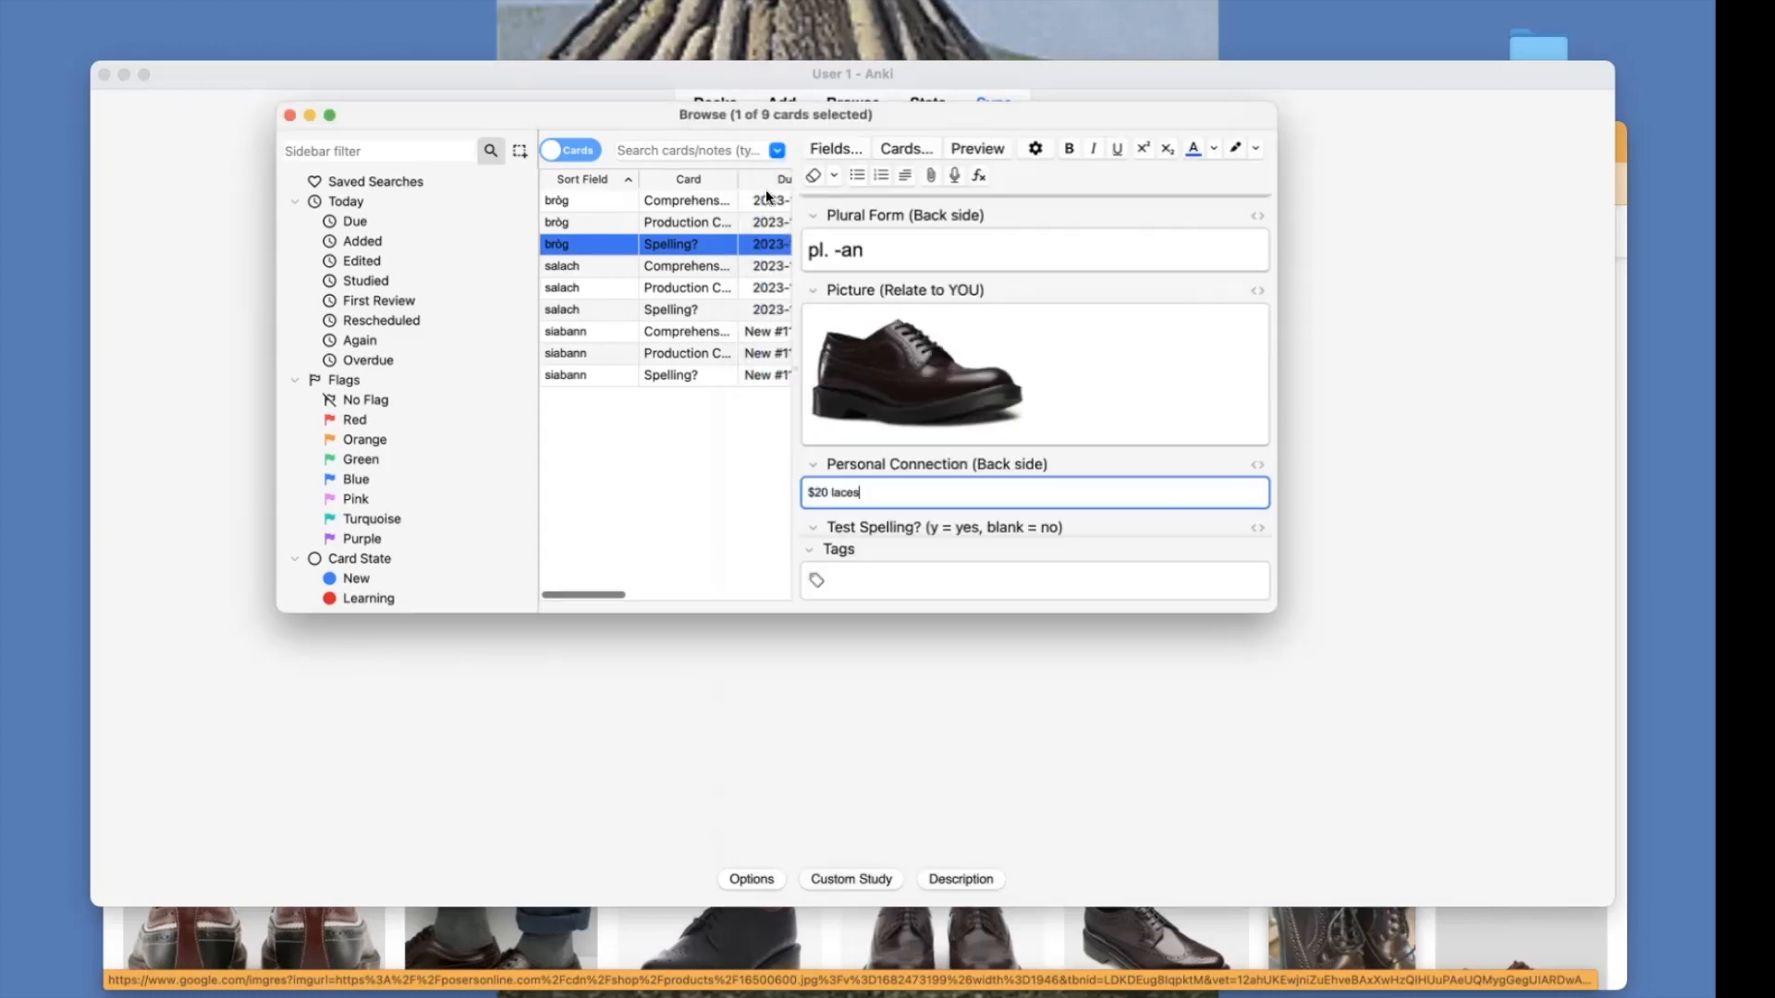
Select the salach comprehension card and review its word type, pronunciation, comparative and picture fields
click(582, 267)
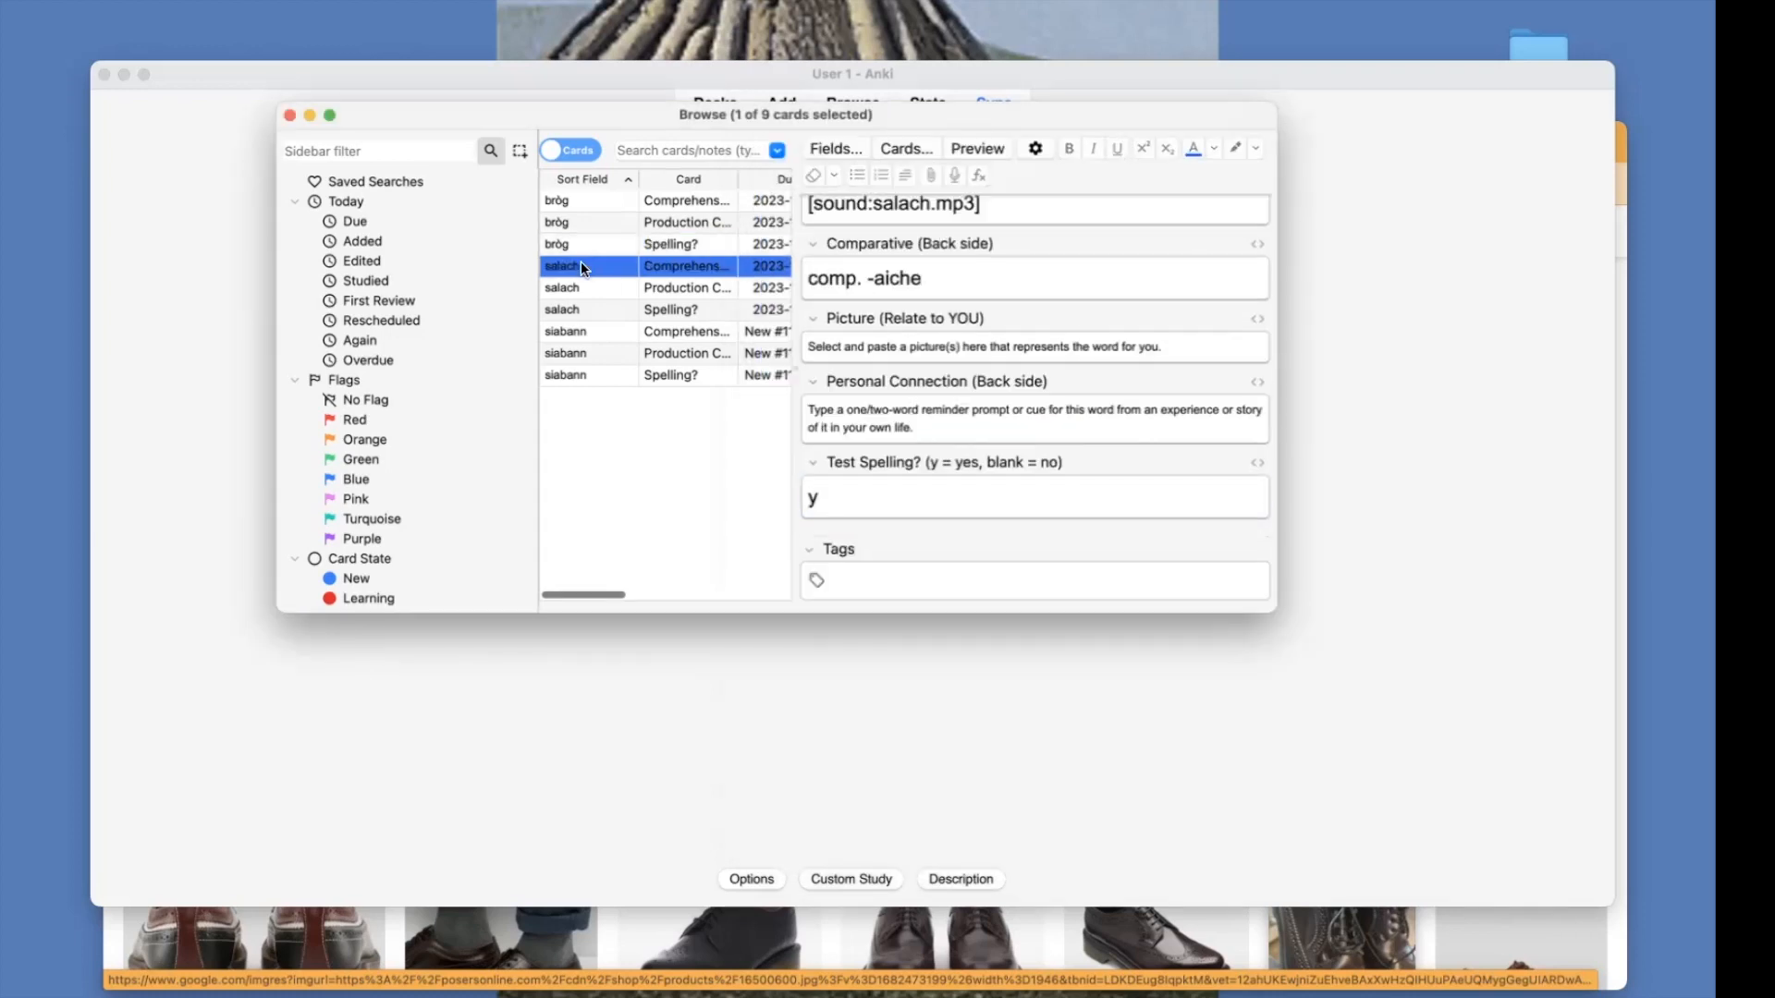
scroll(1061, 342, up, 5)
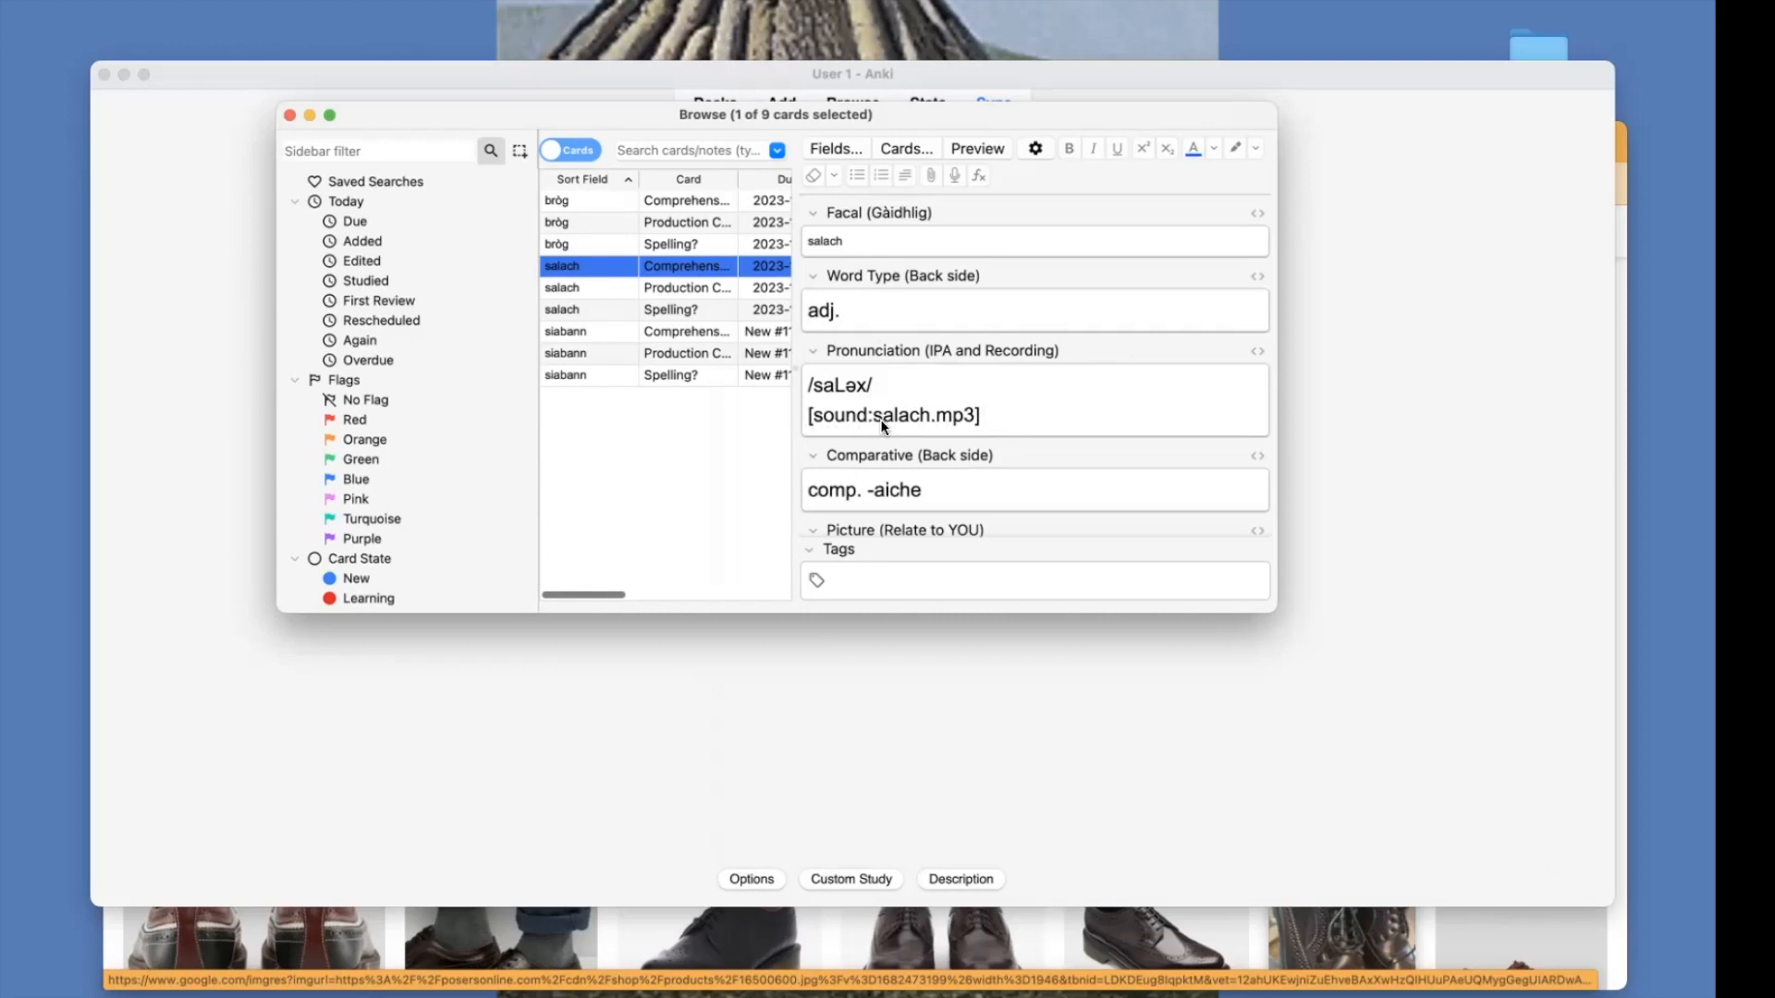
scroll(940, 488, down, 2)
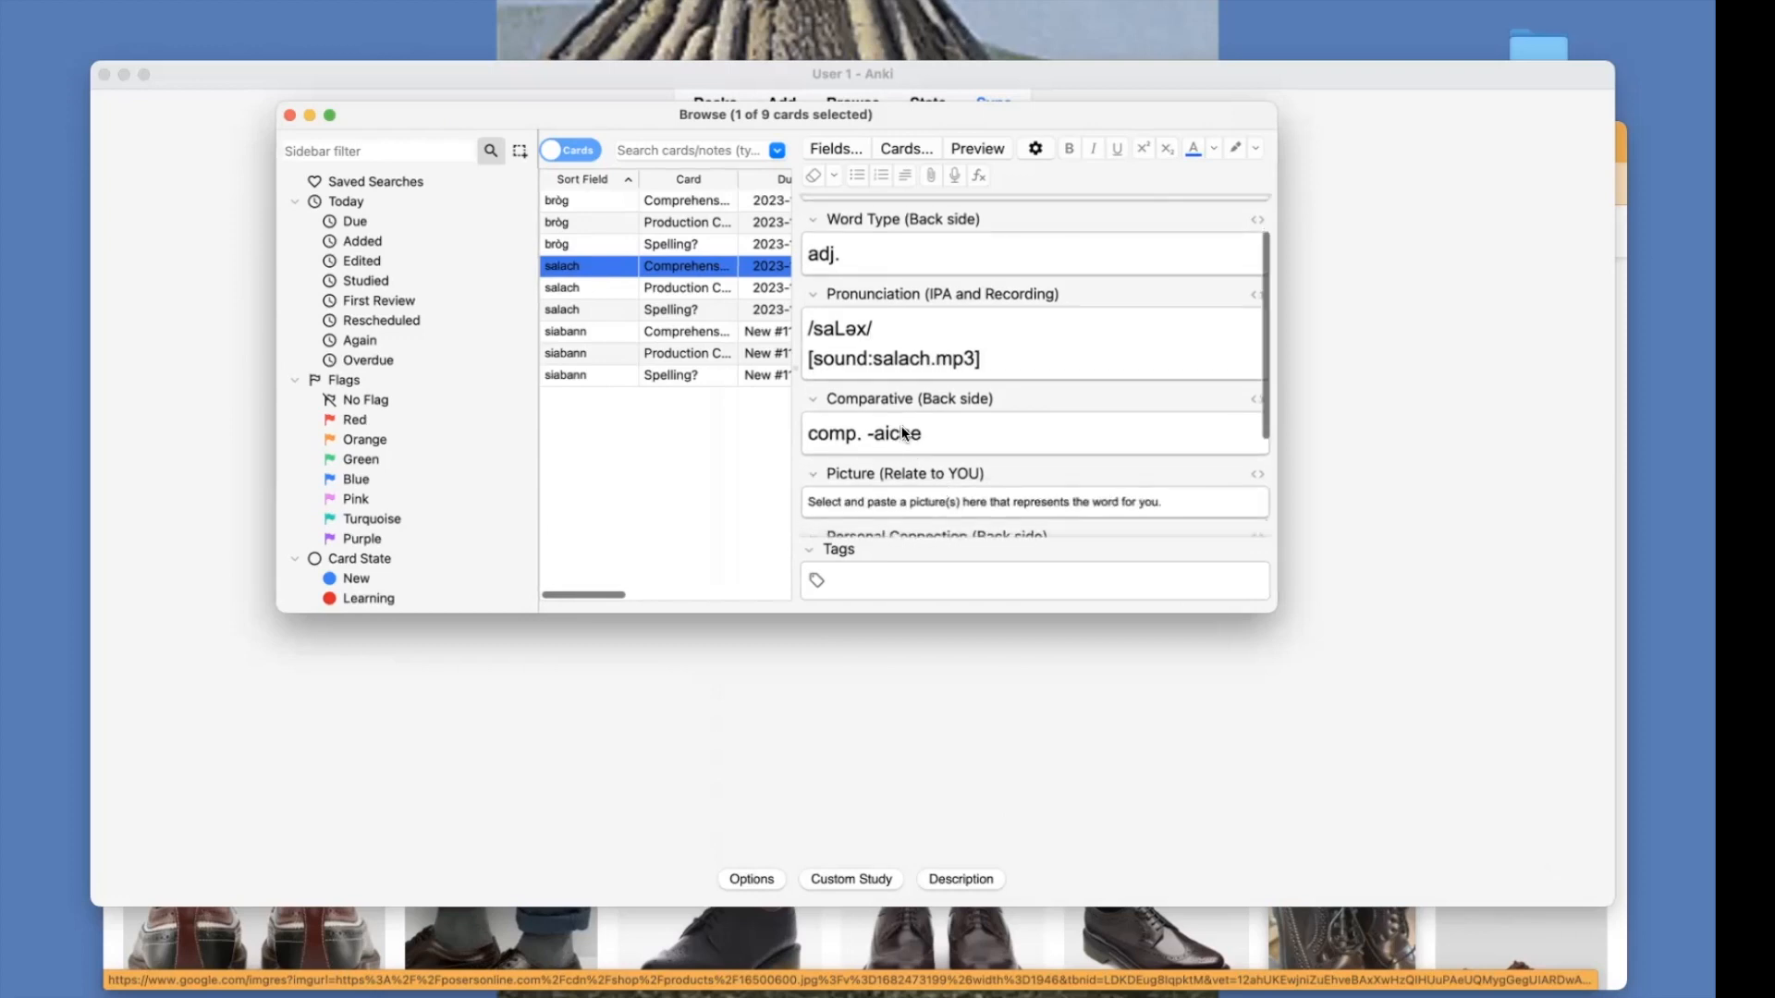
scroll(930, 427, up, 2)
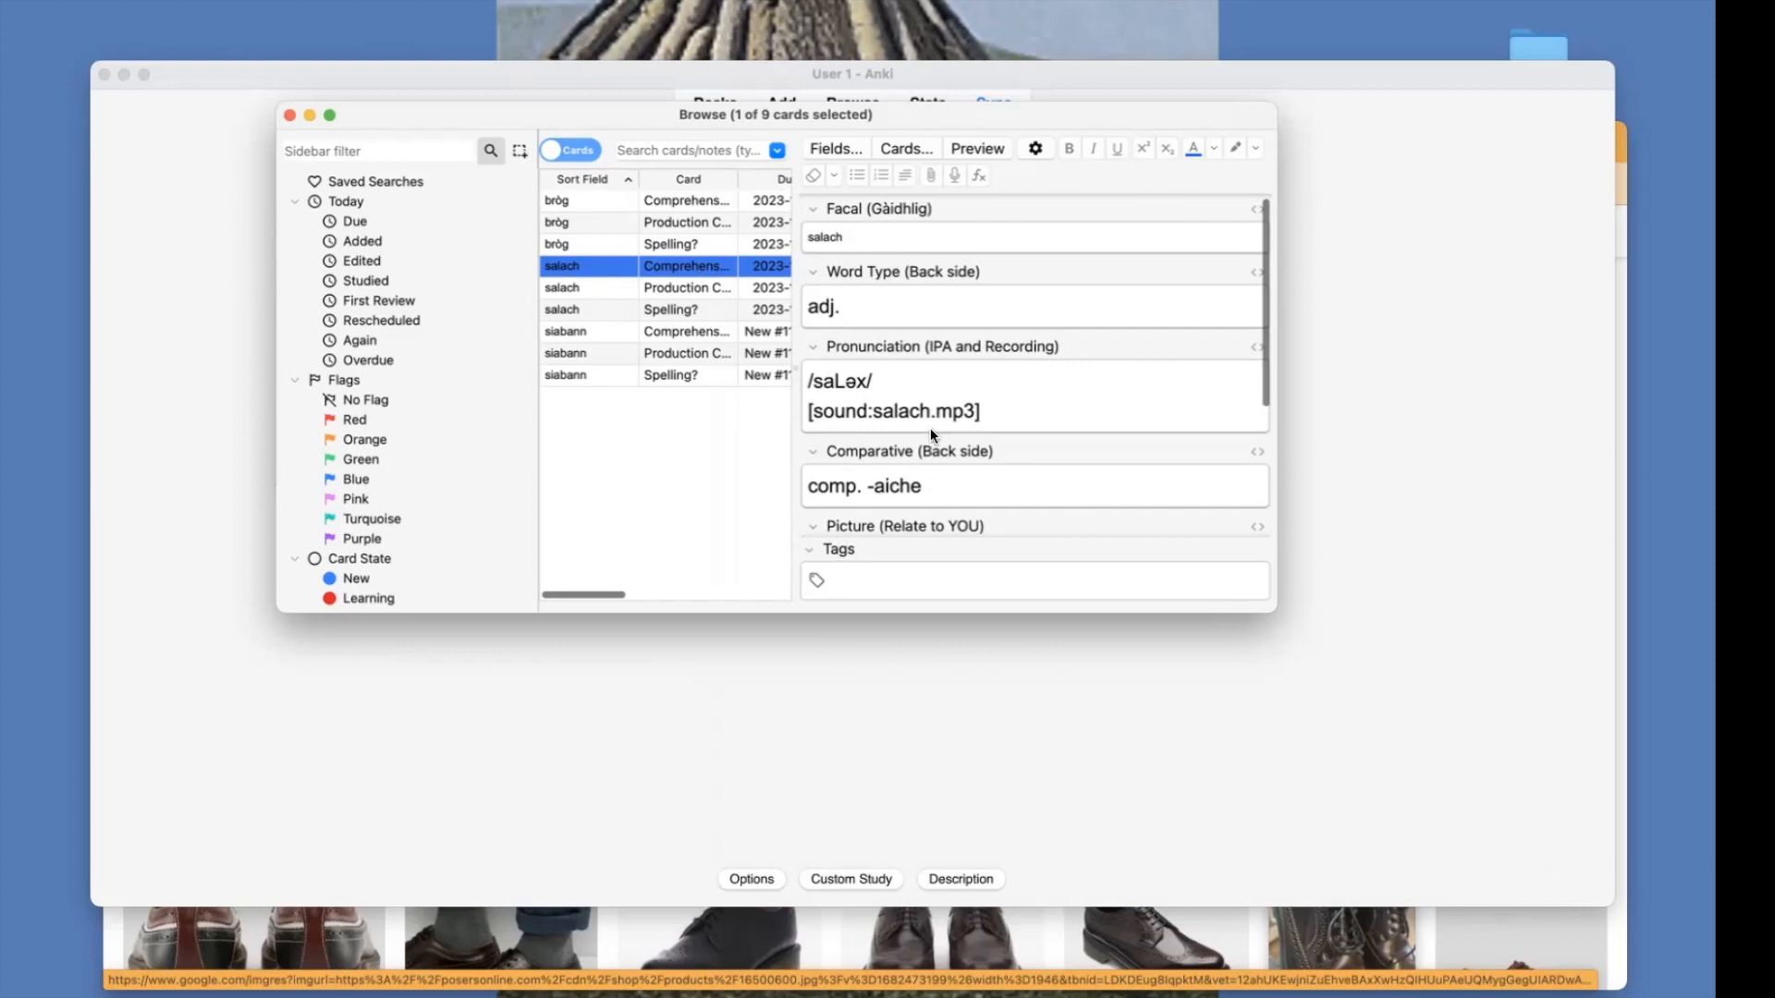
Review the salach note's fields, then switch to Adobe Acrobat and look up salach in the demo deck word list
scroll(943, 418, down, 1)
scroll(948, 418, down, 3)
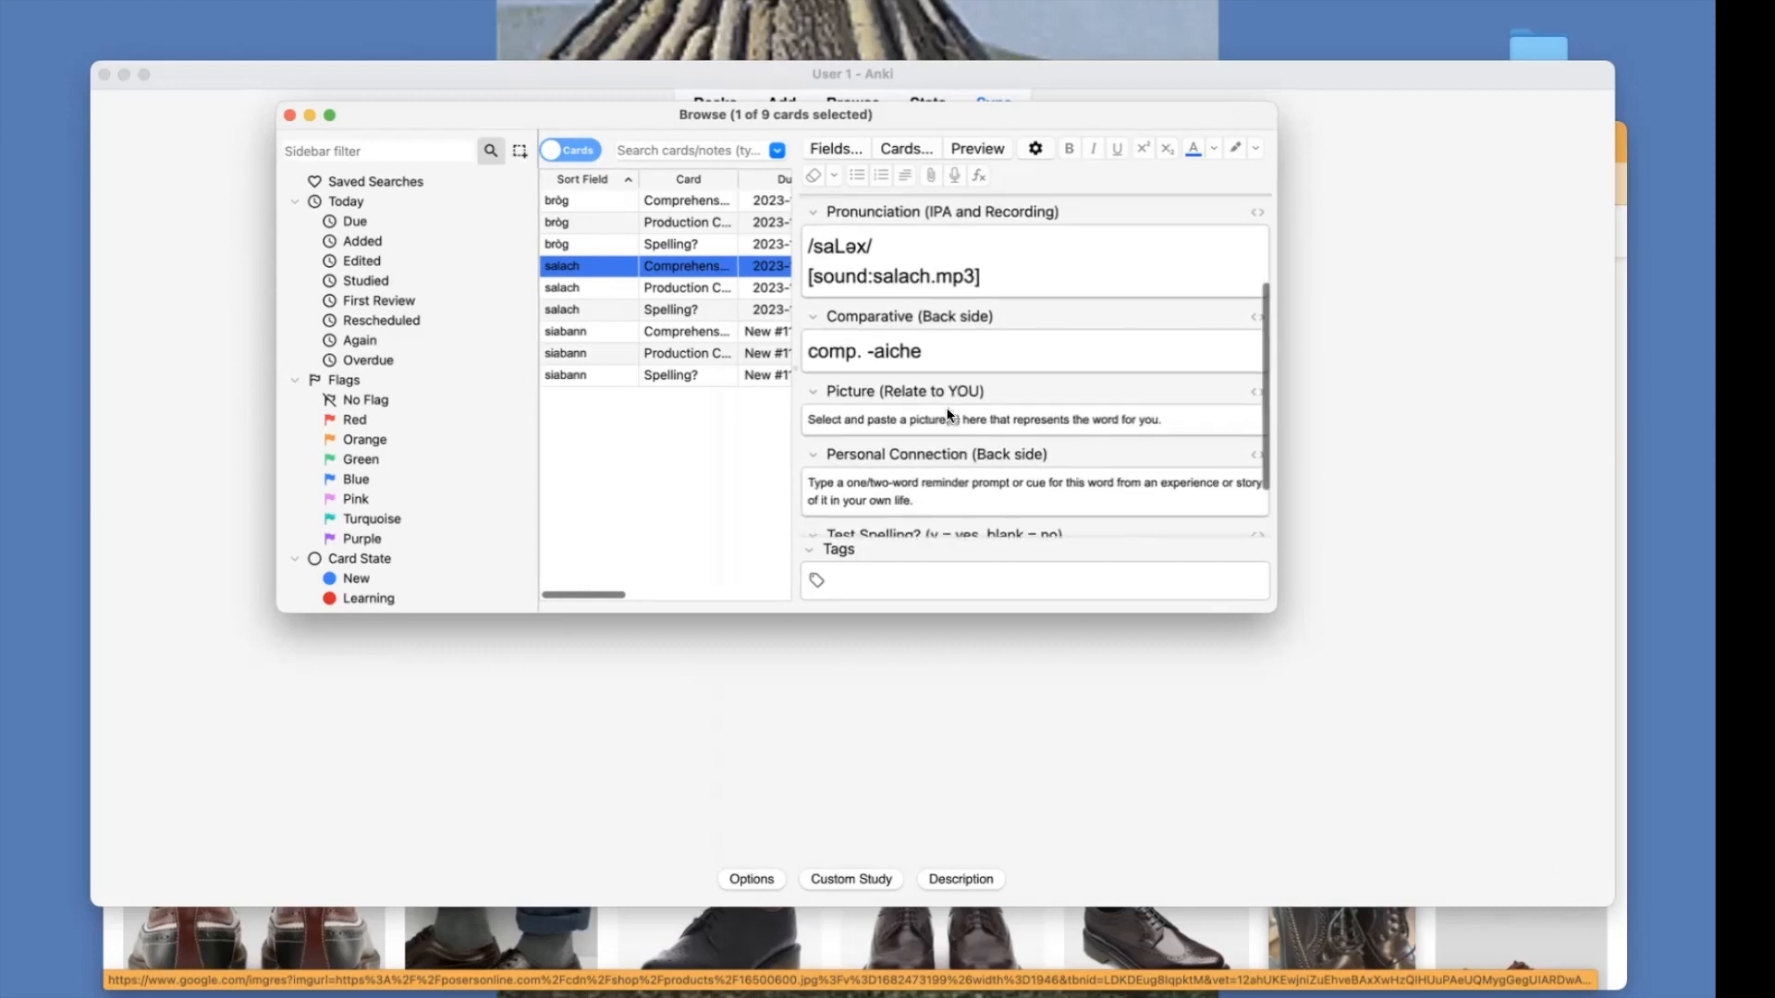
scroll(948, 414, up, 3)
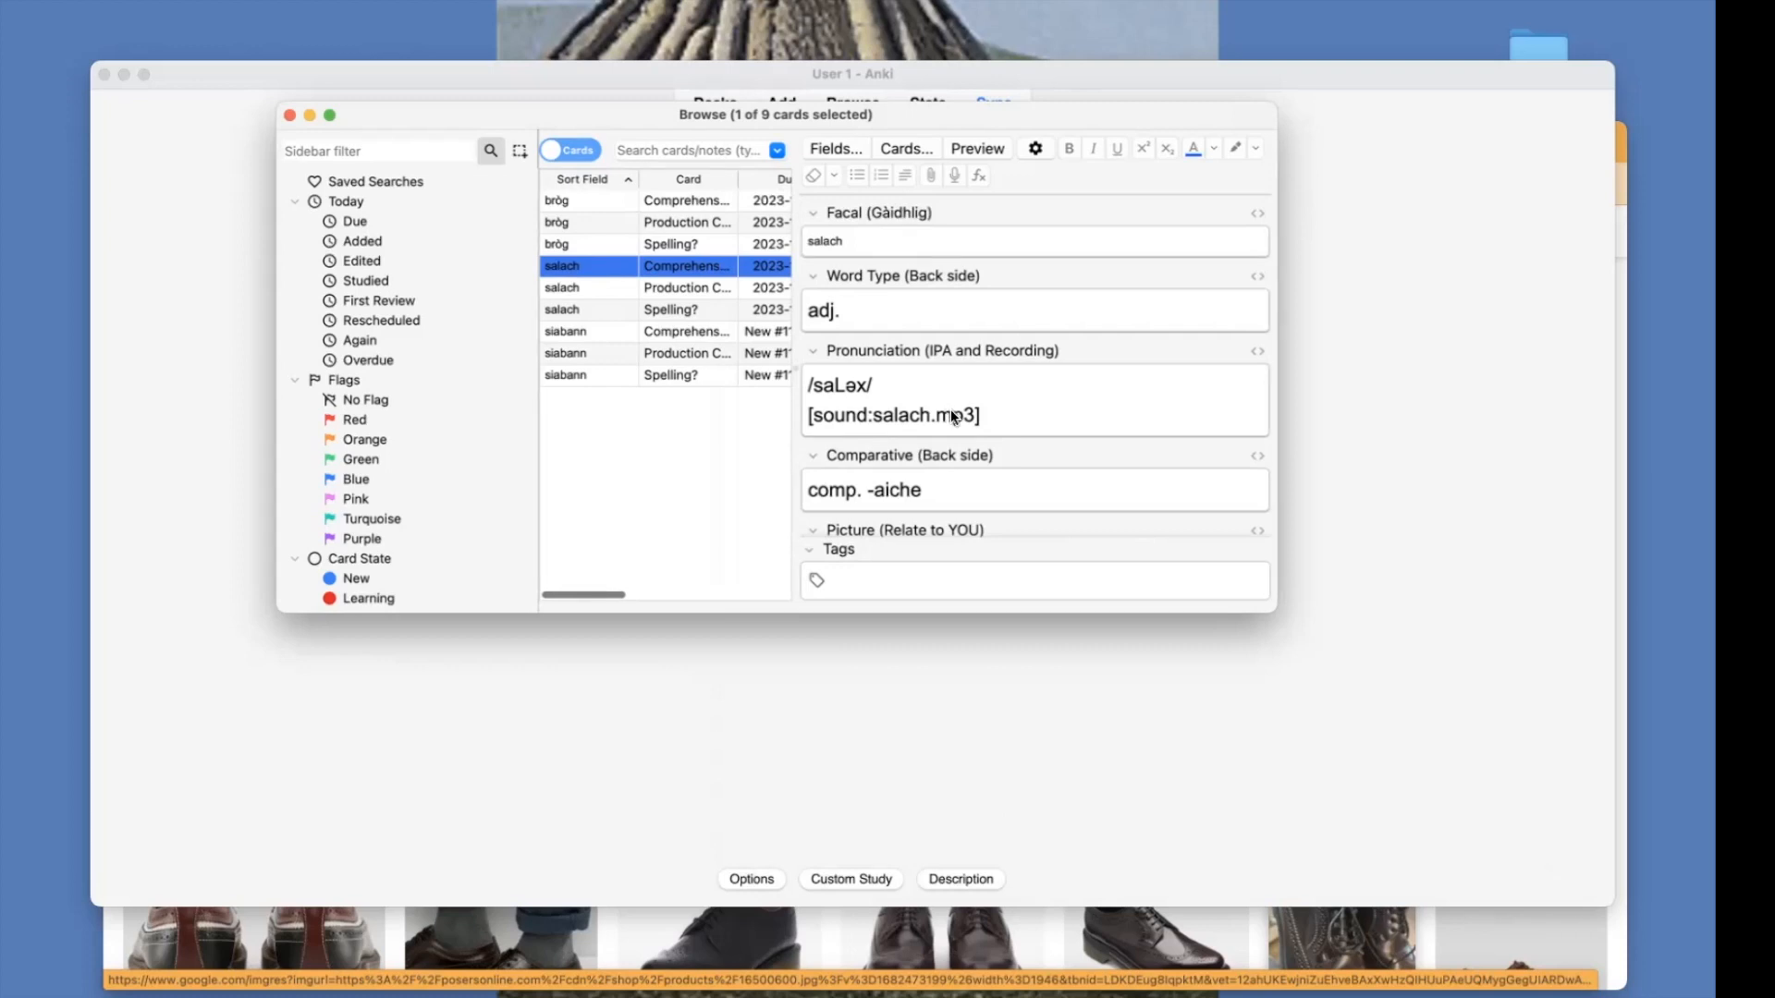
key(super+Tab)
key(super+Tab)
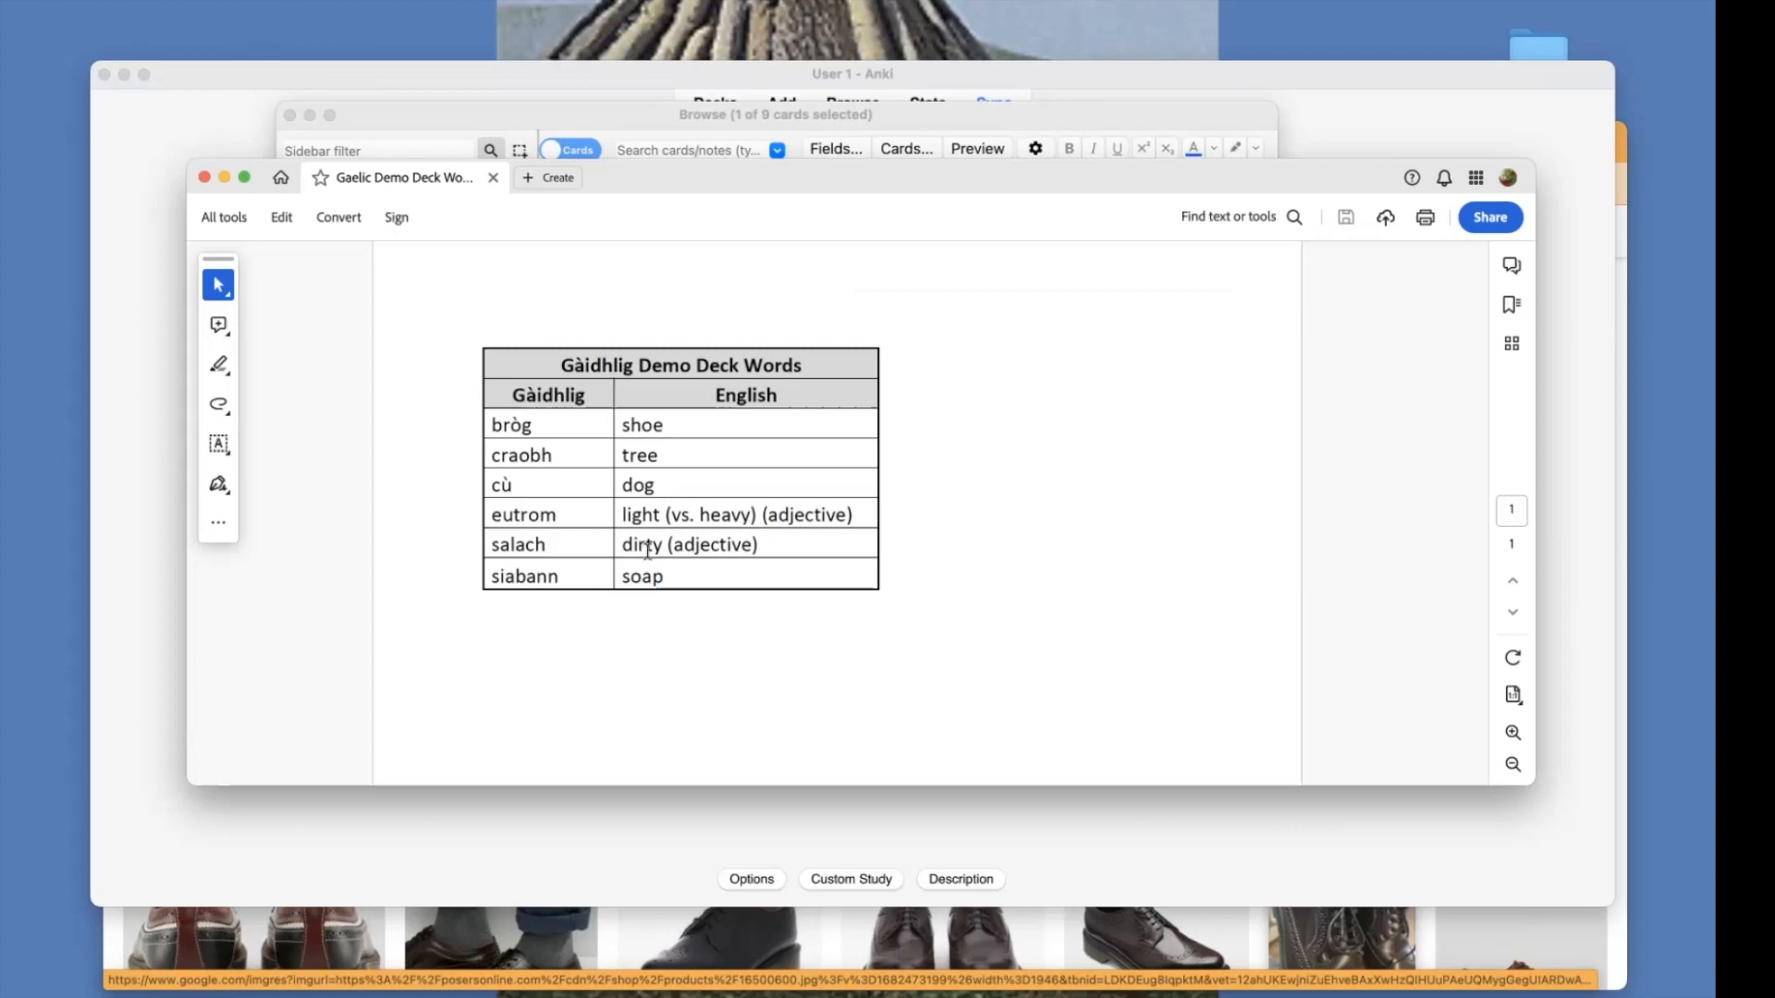
Switch to Chrome and replace the image search query with "peanuts pigpen"
key(super+Tab)
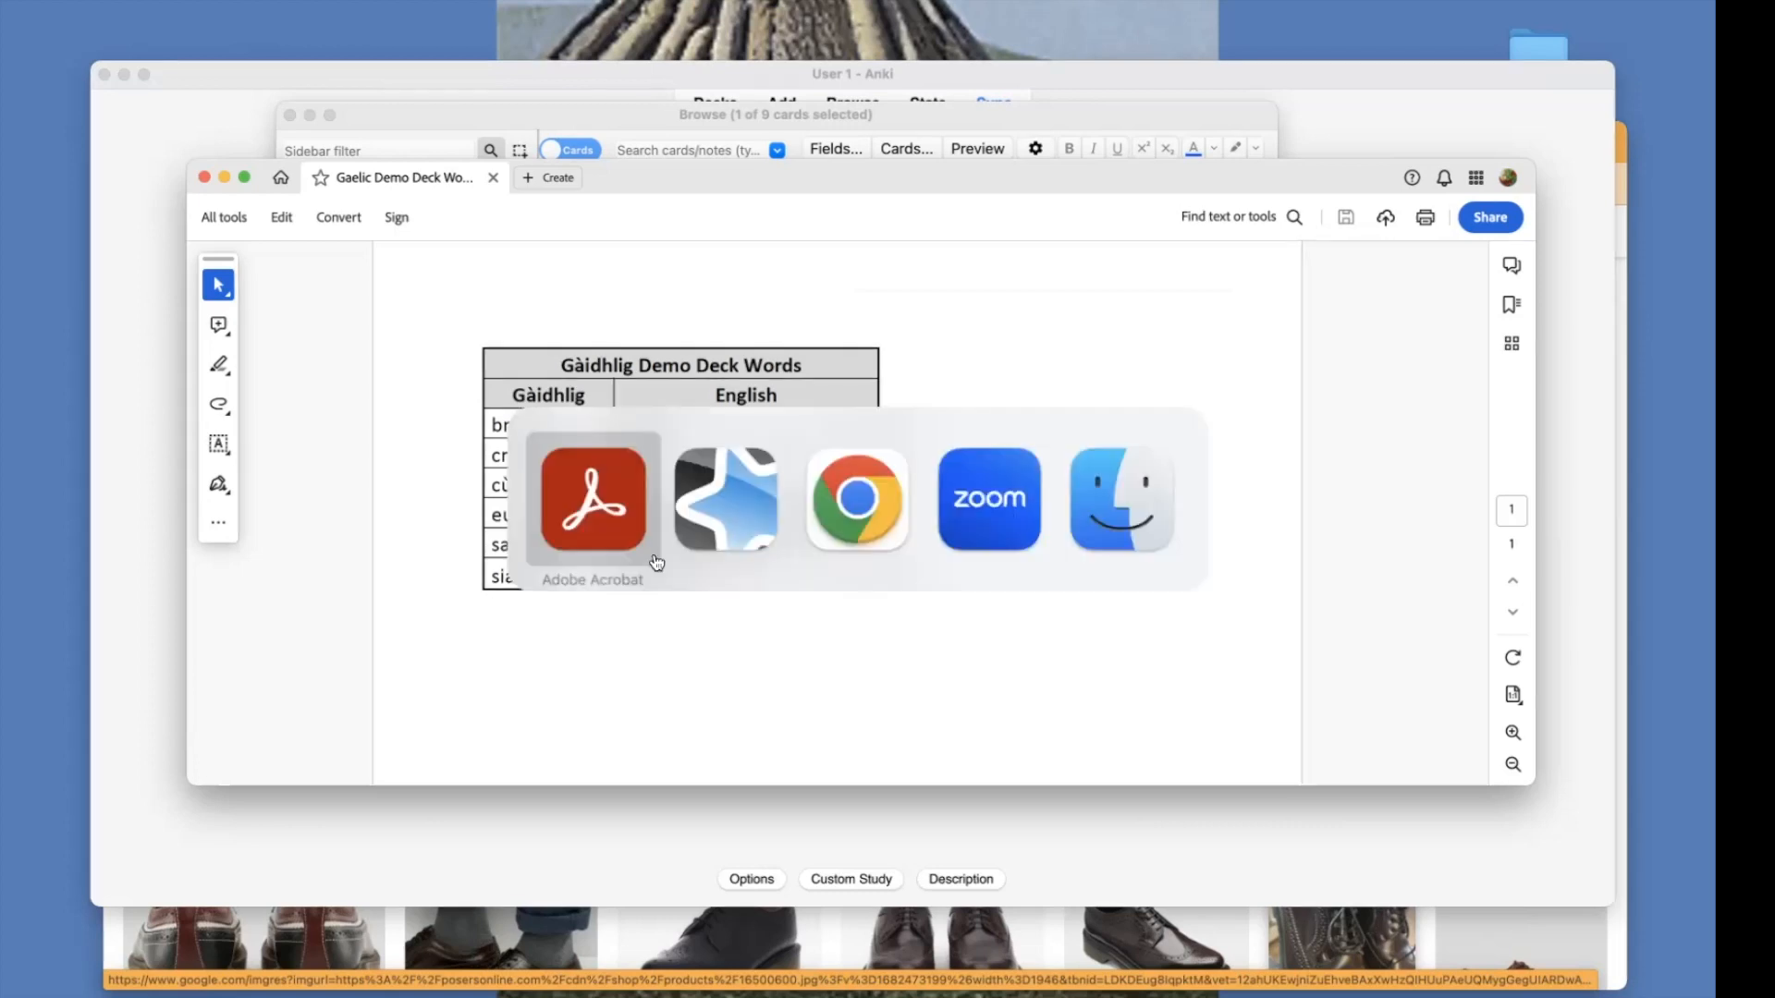
key(super+Tab)
key(super+Tab)
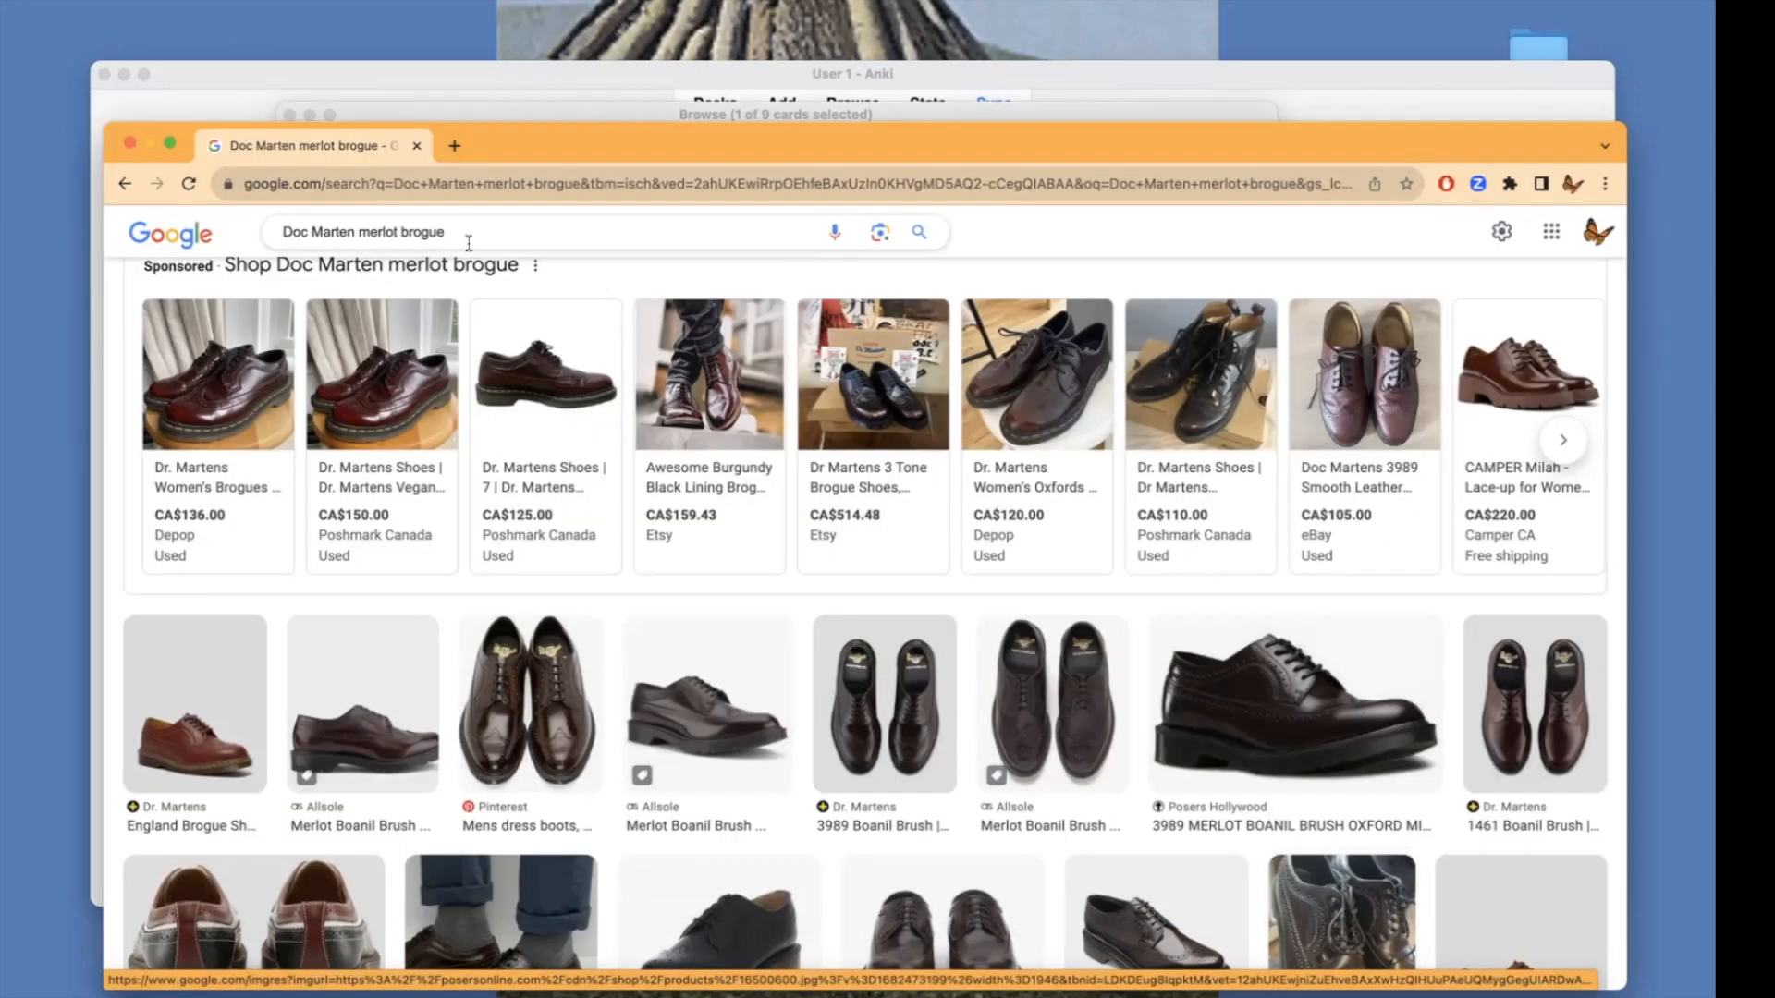
drag(467, 233, 264, 231)
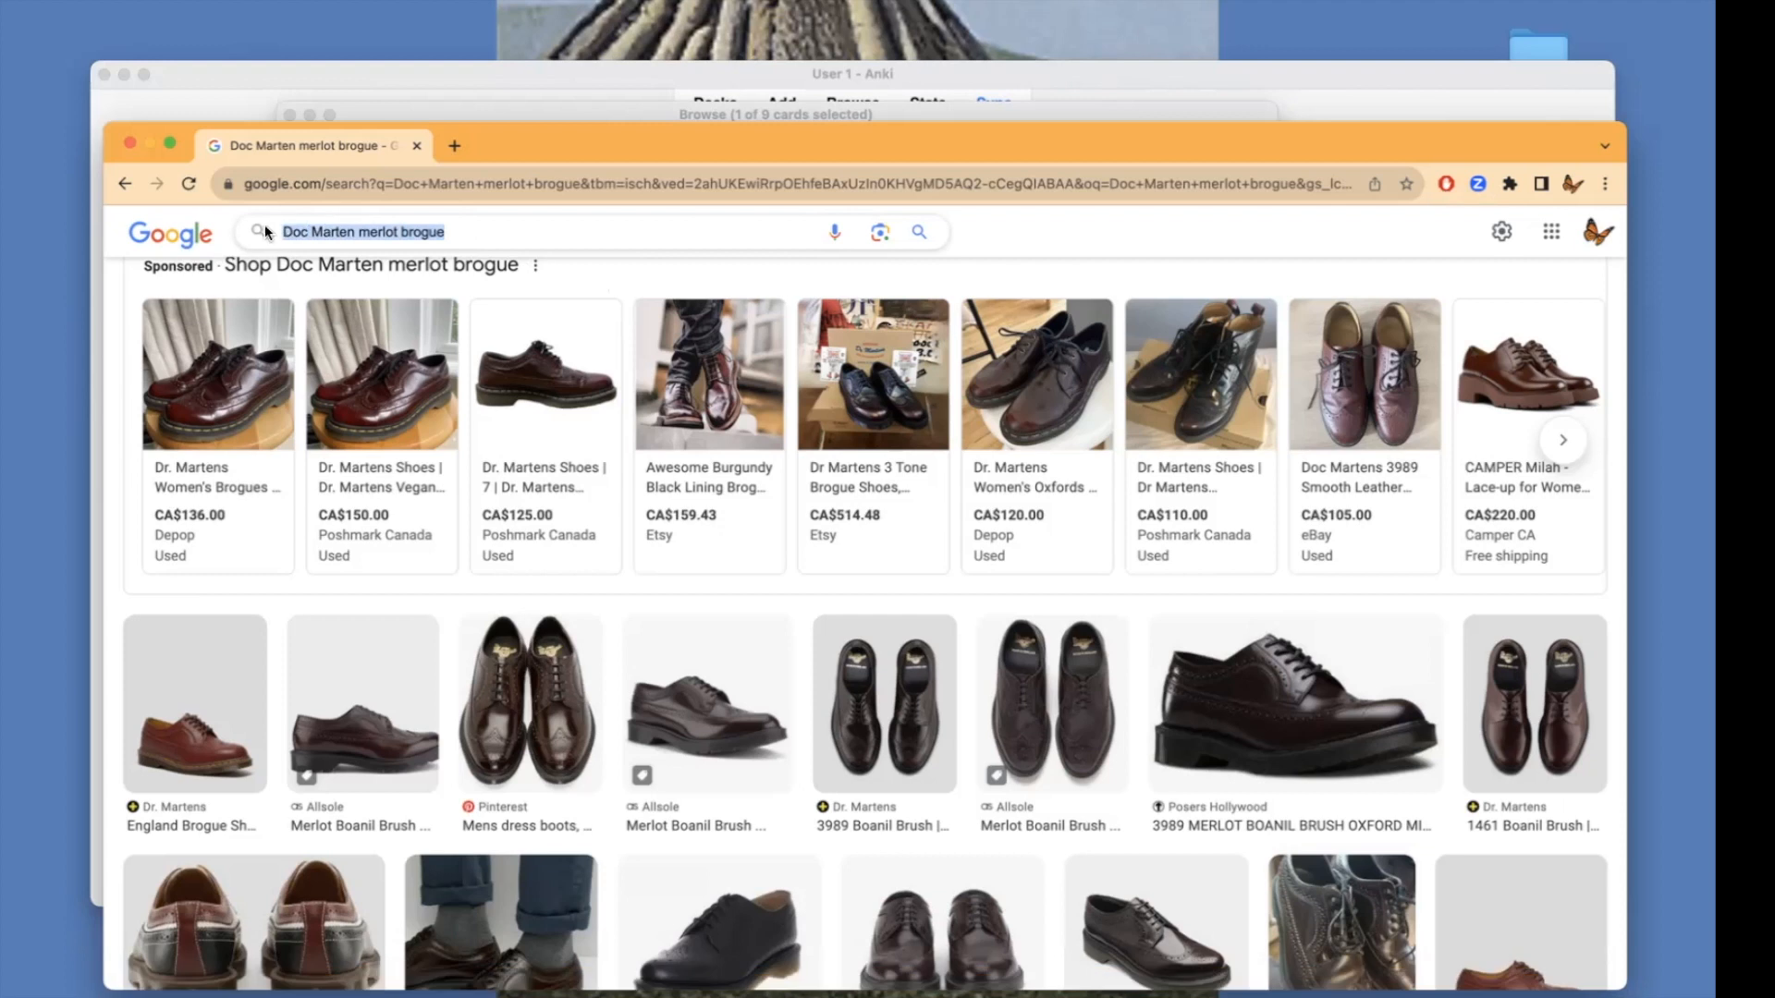
text(peanu)
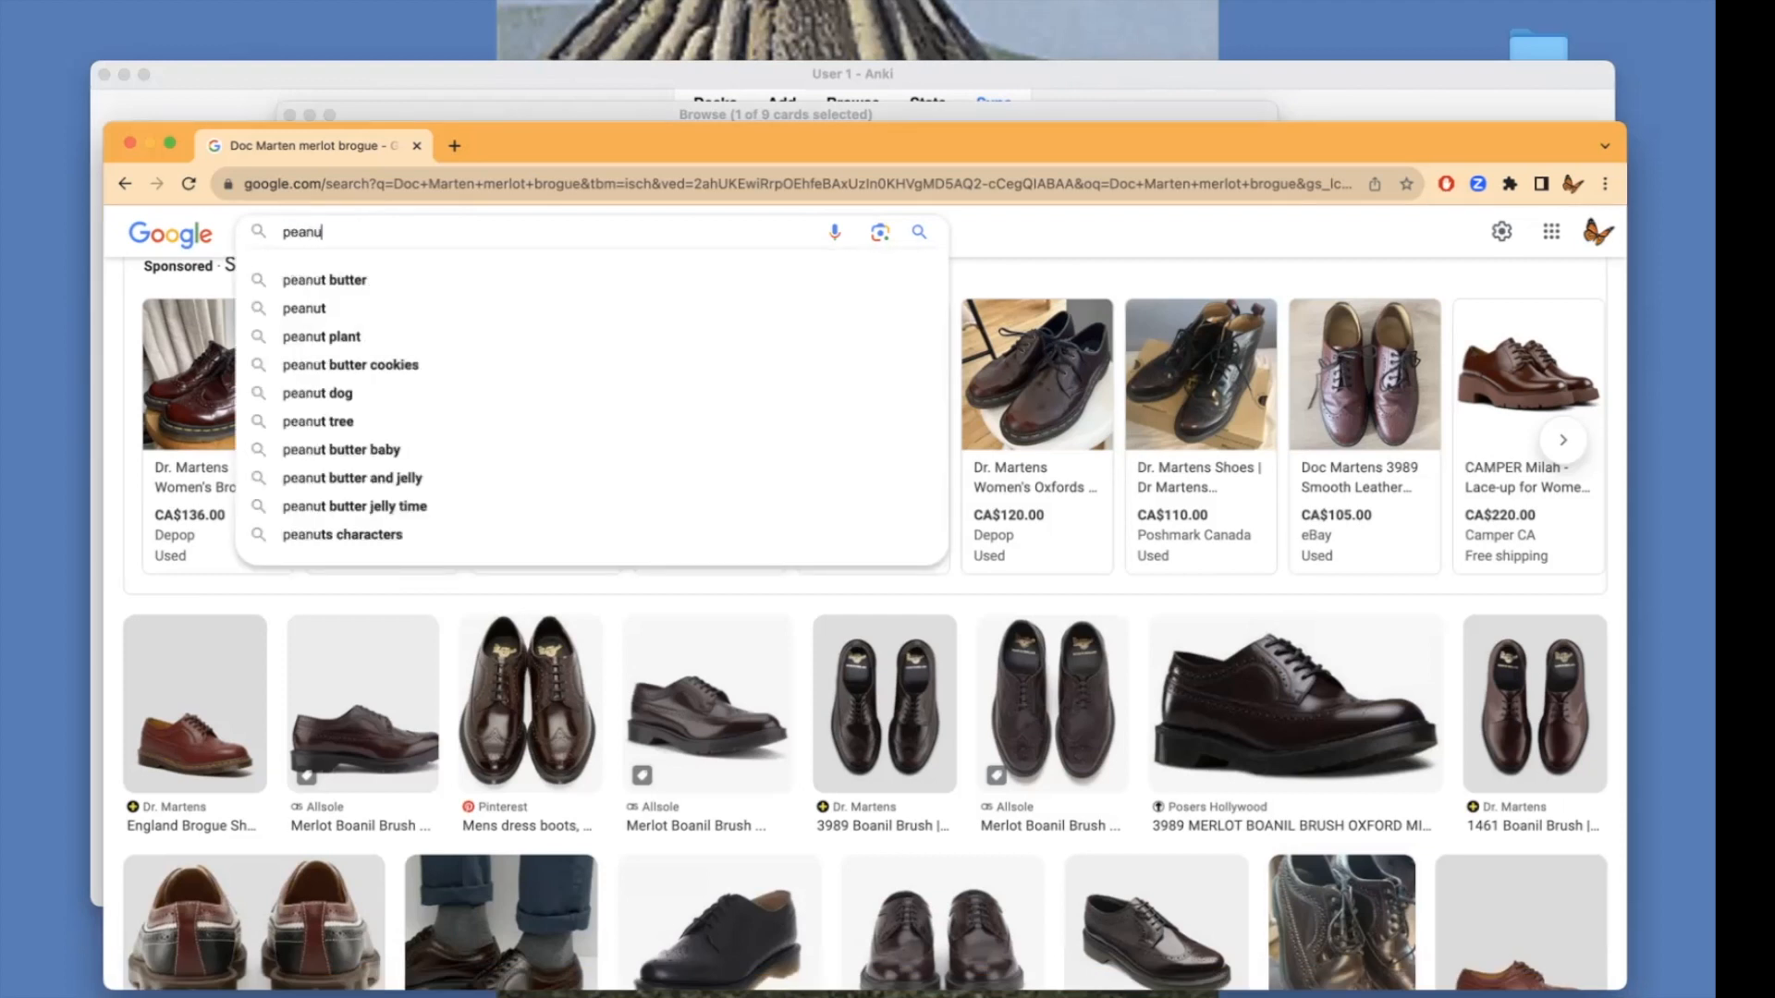
text(ts pigm)
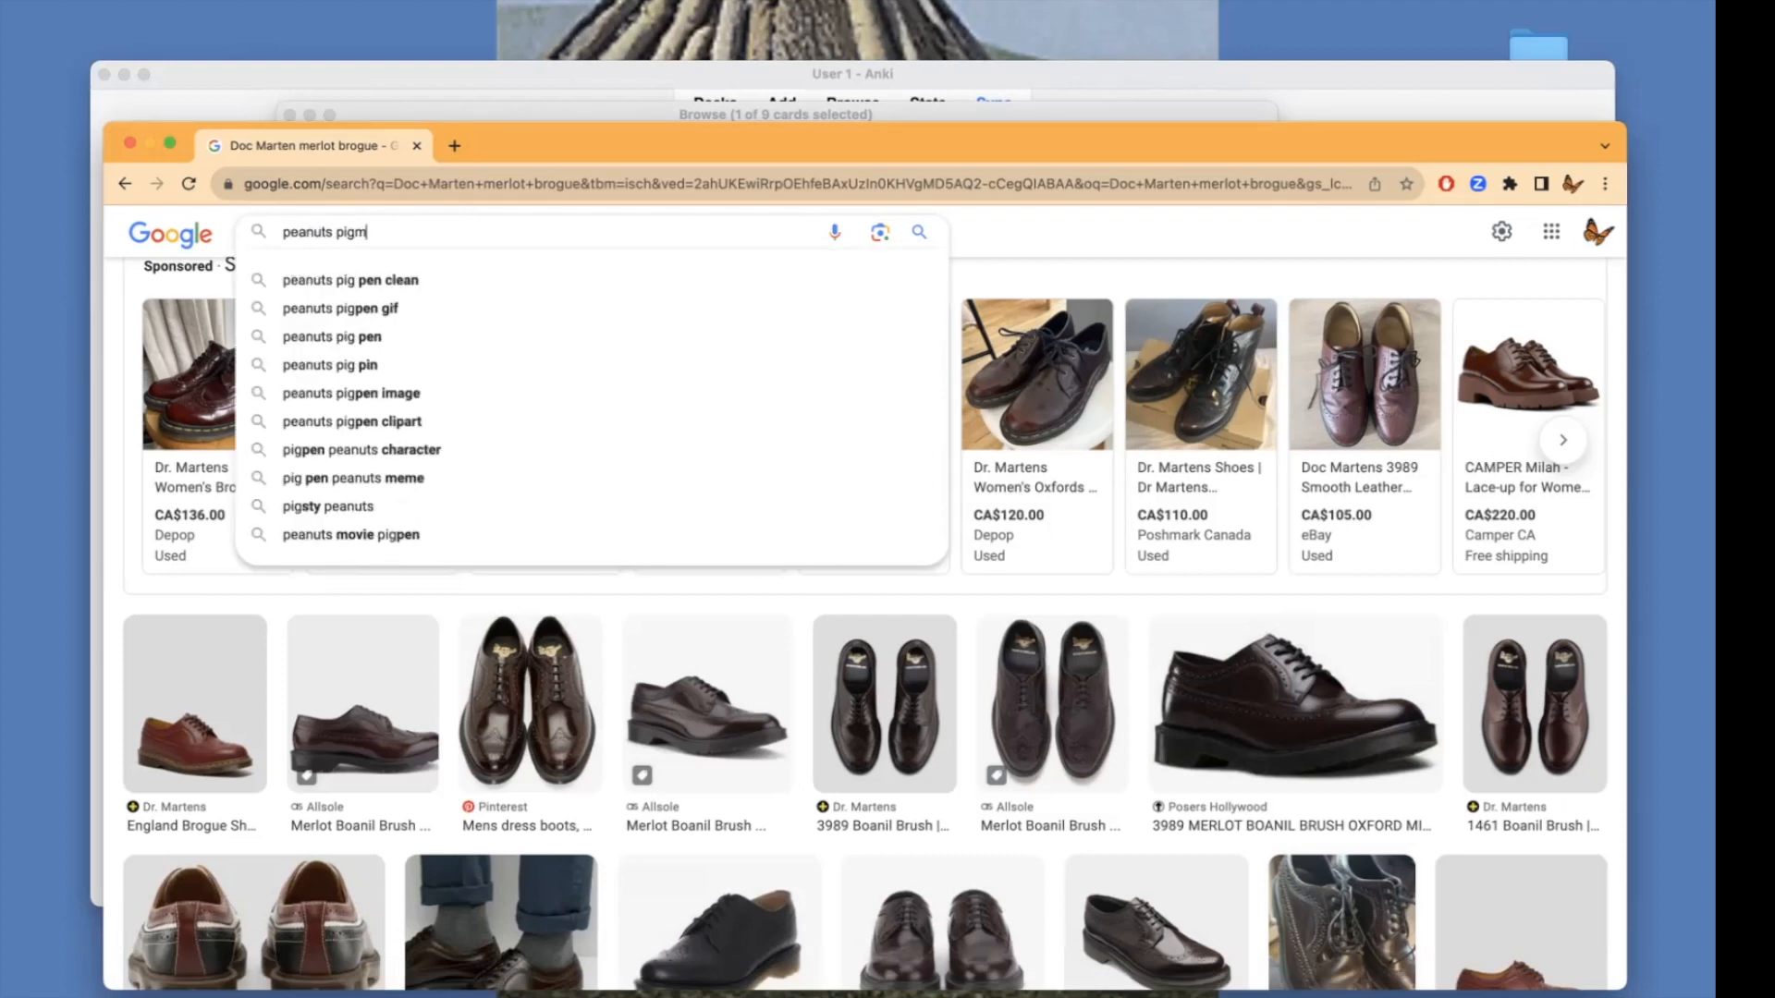
key(BackSpace)
text(pen)
key(Return)
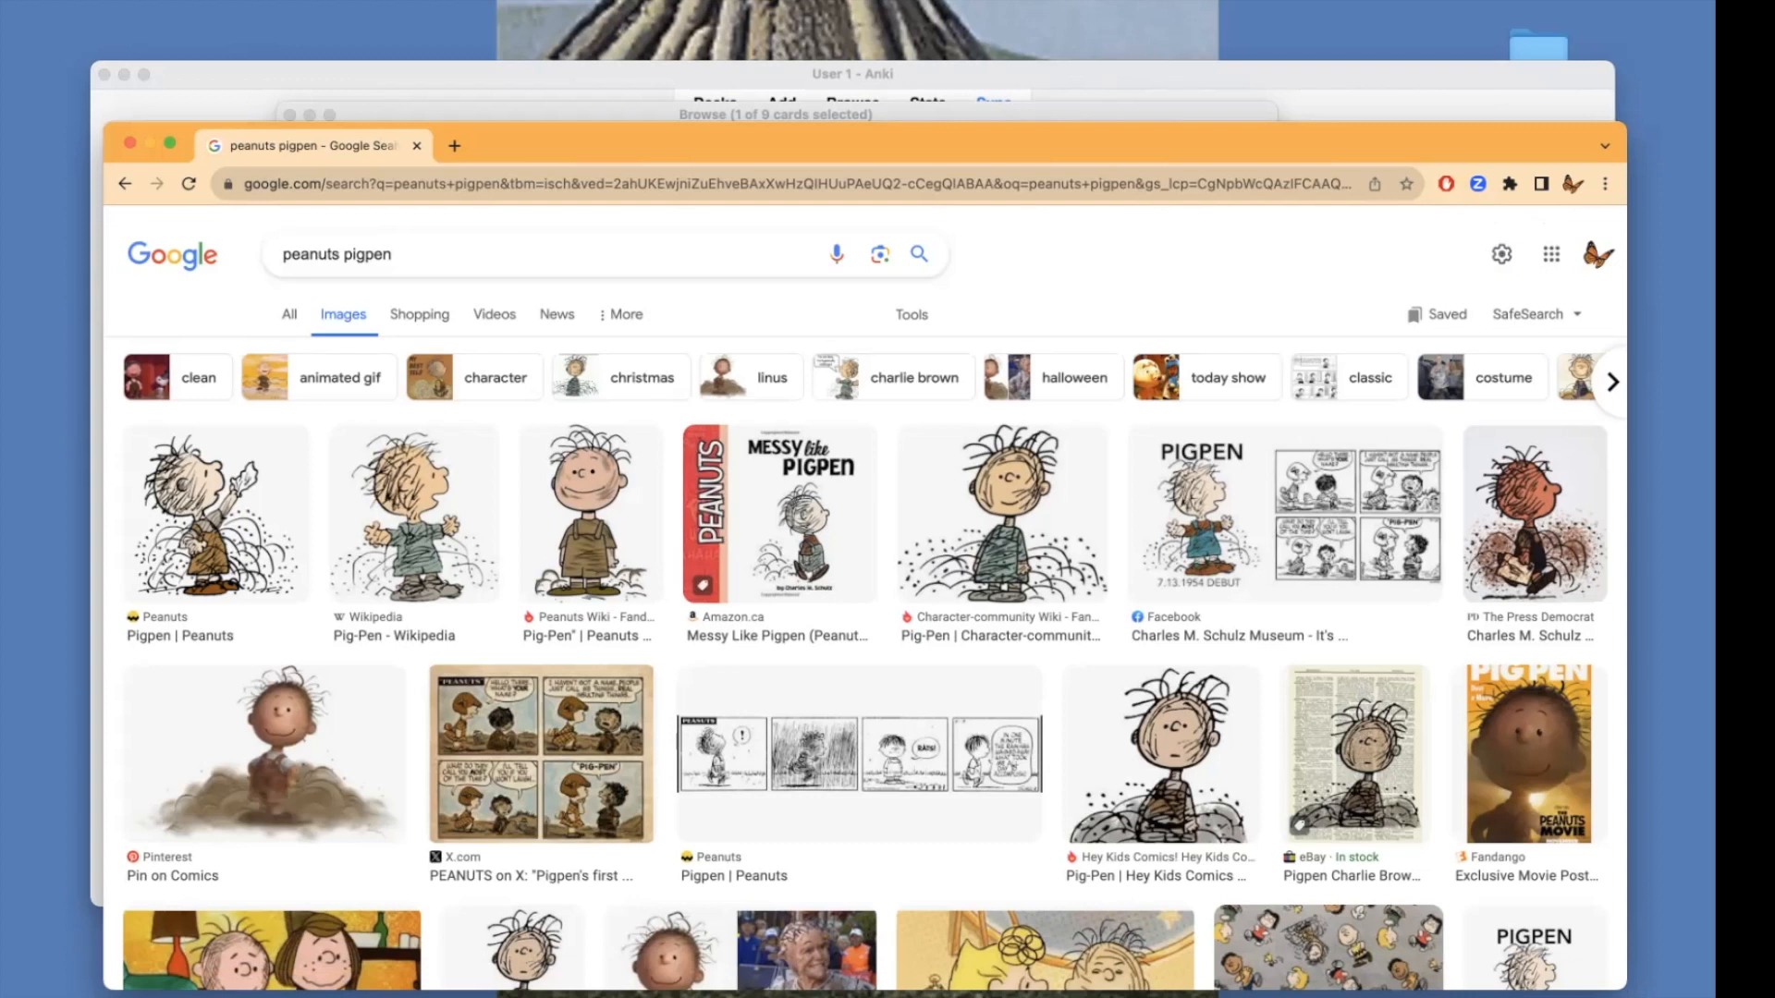
Browse the Pigpen image results and copy the Character-community Wiki picture of Pig-Pen standing in dust
scroll(1116, 592, down, 6)
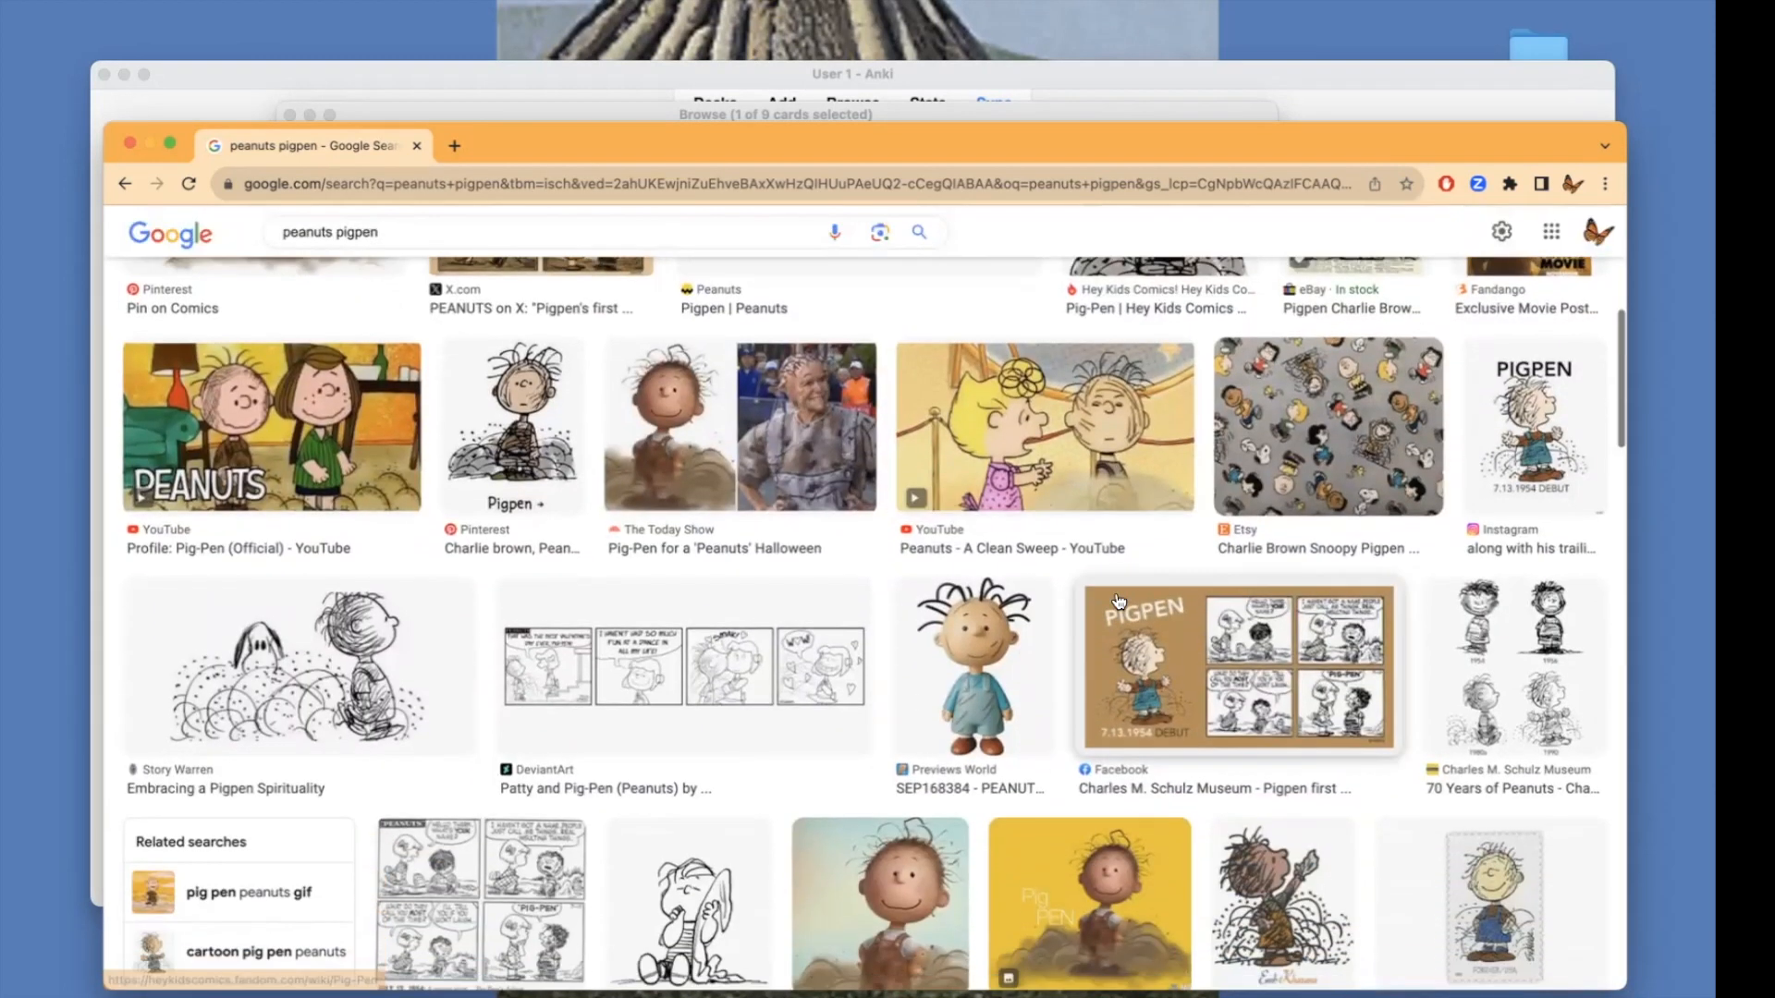
scroll(1118, 601, down, 1)
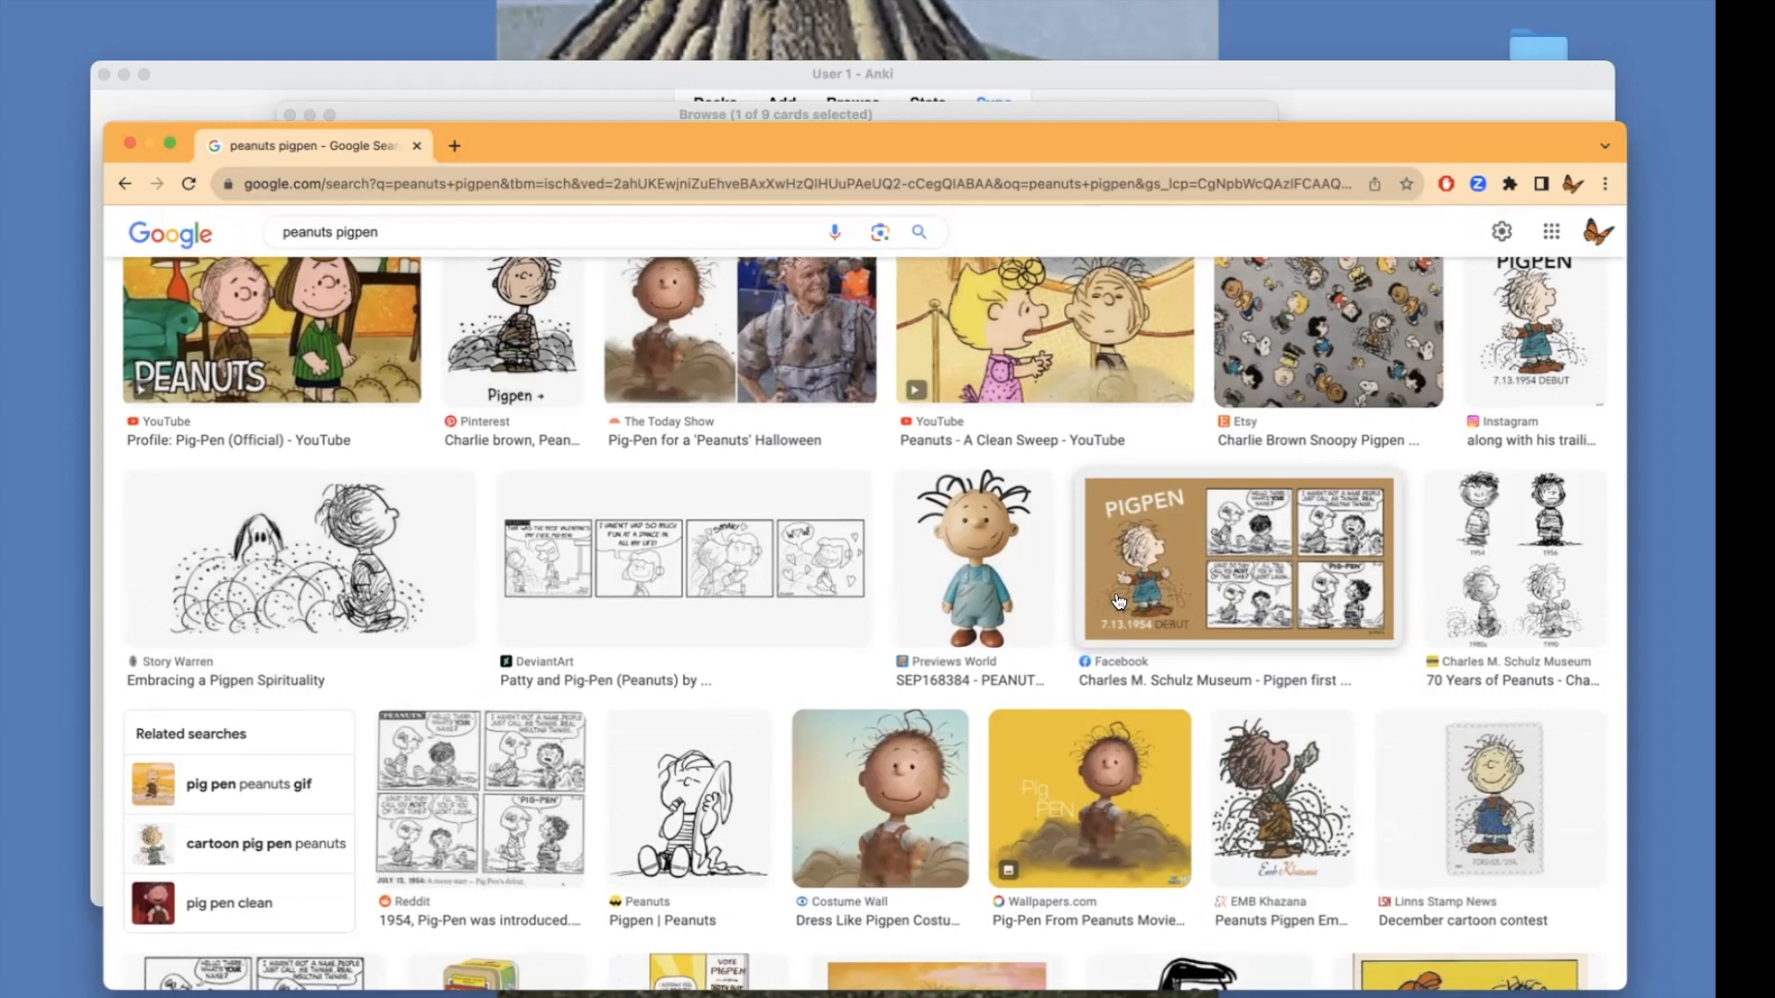
scroll(1117, 601, up, 7)
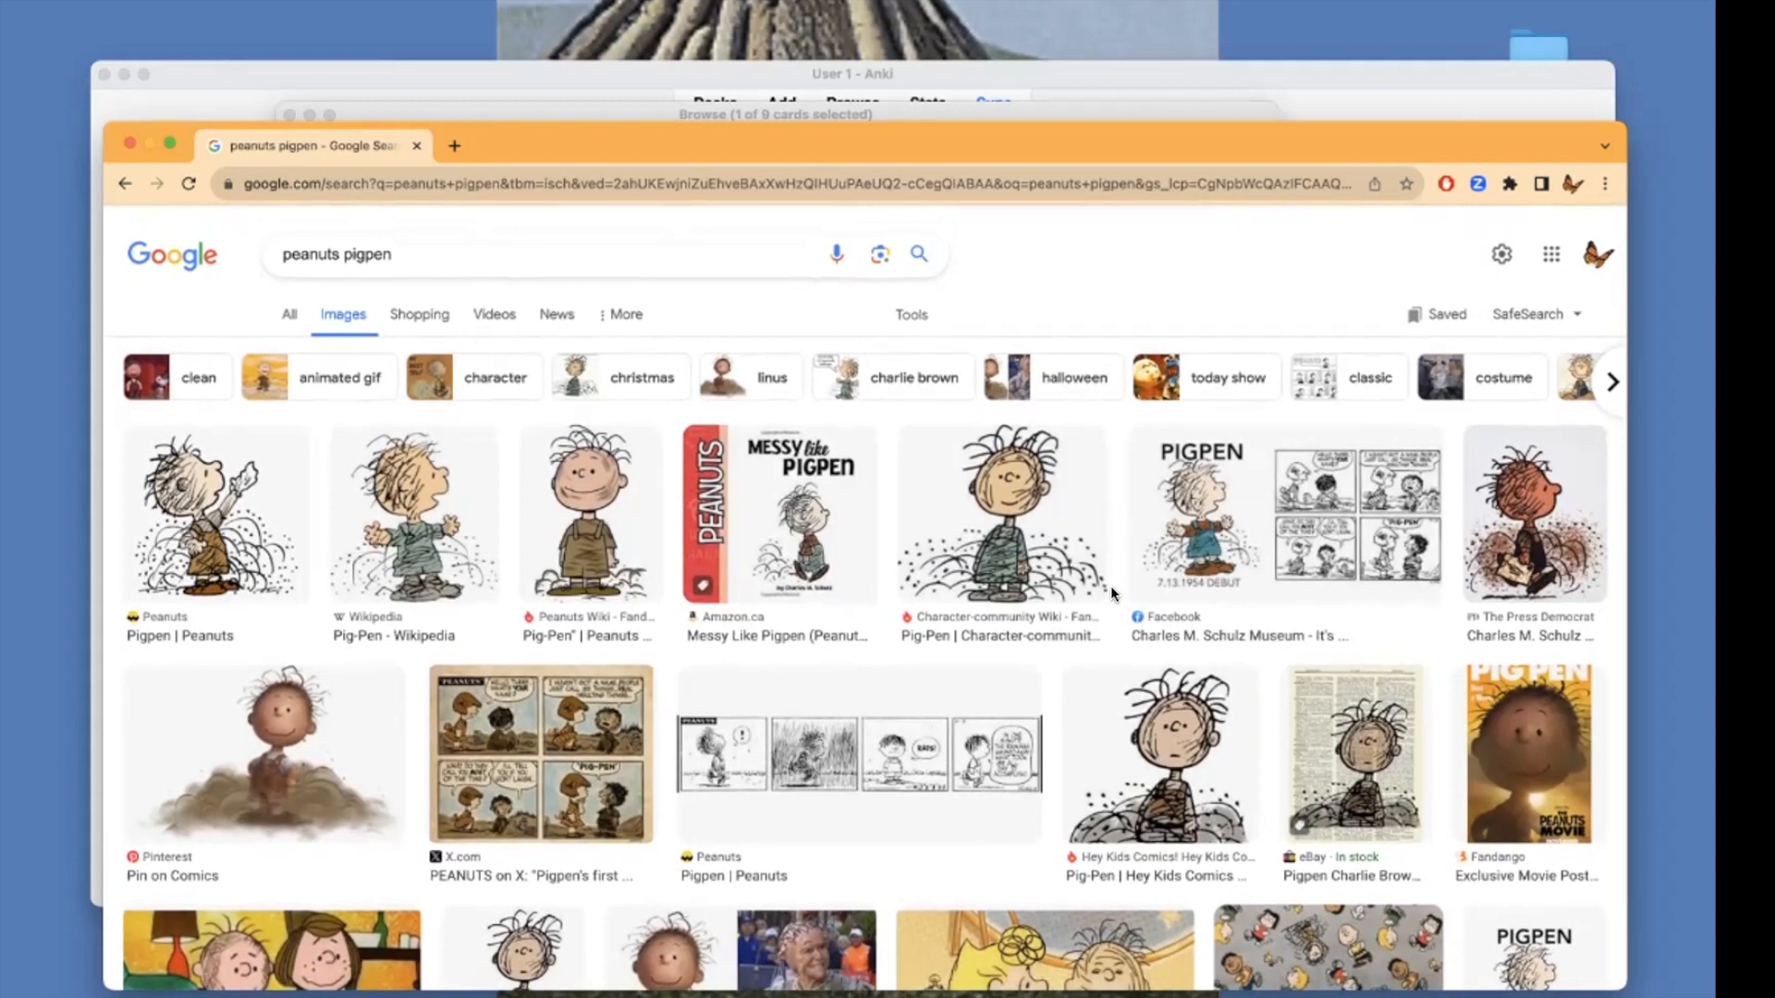
right_click(988, 507)
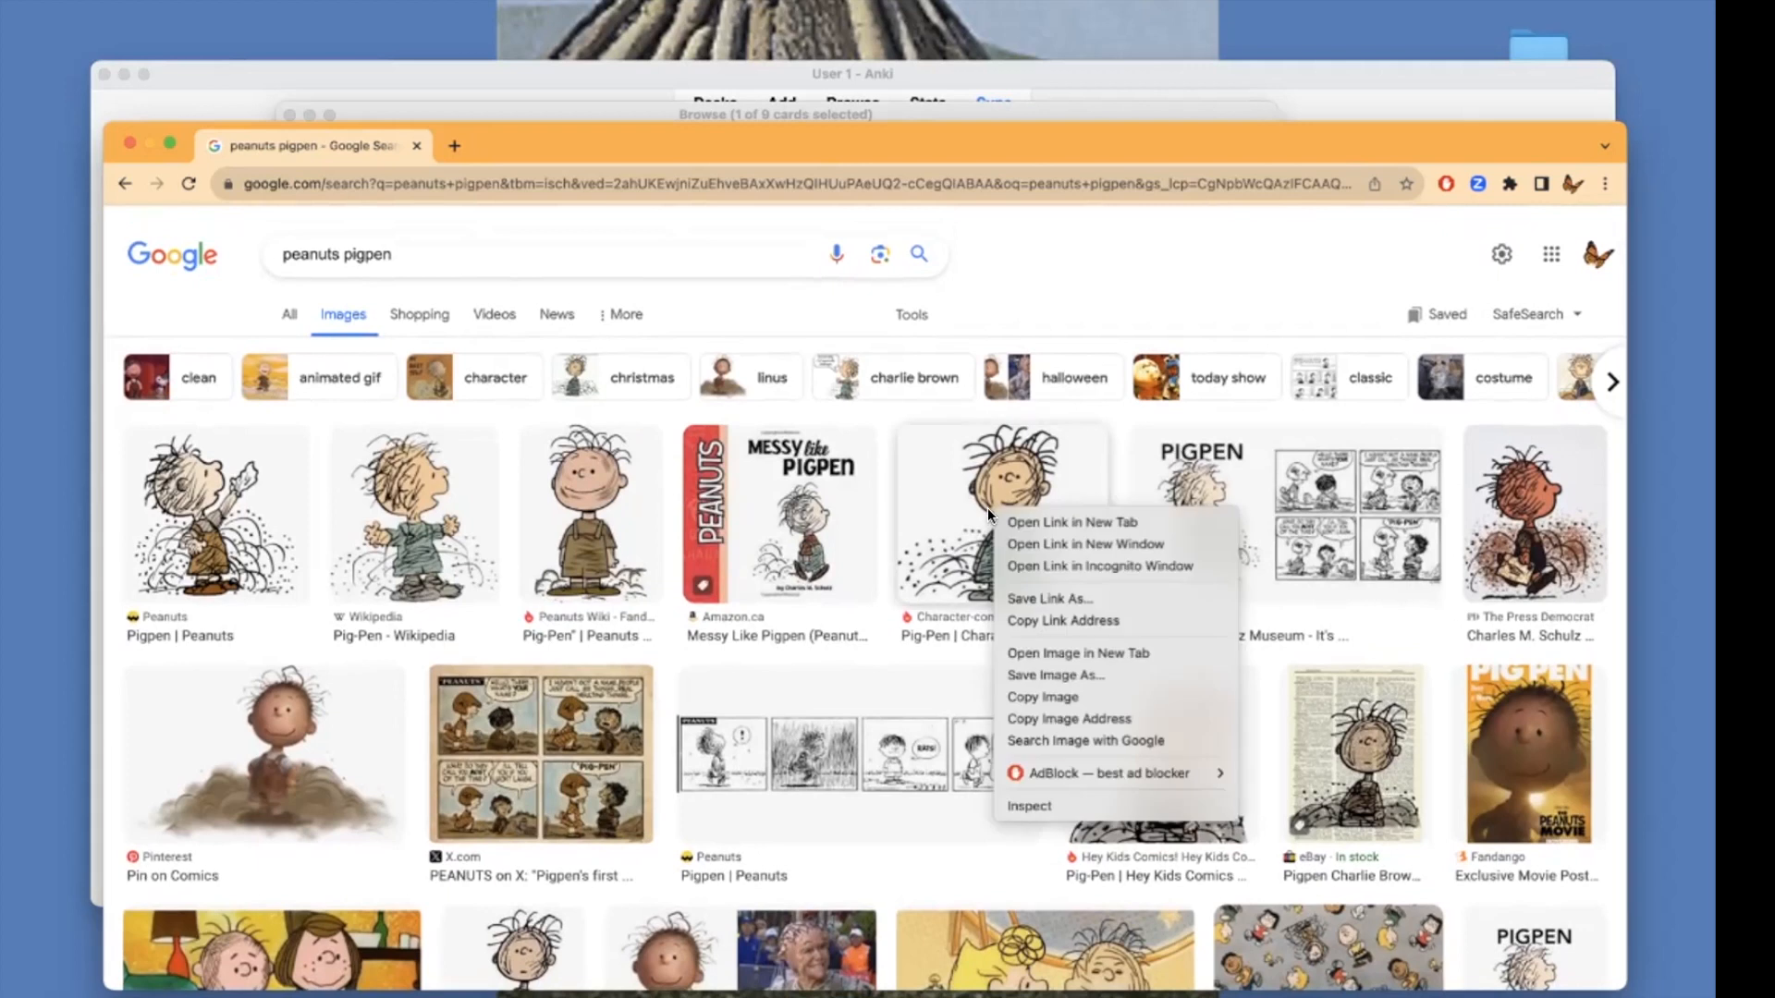
click(1028, 698)
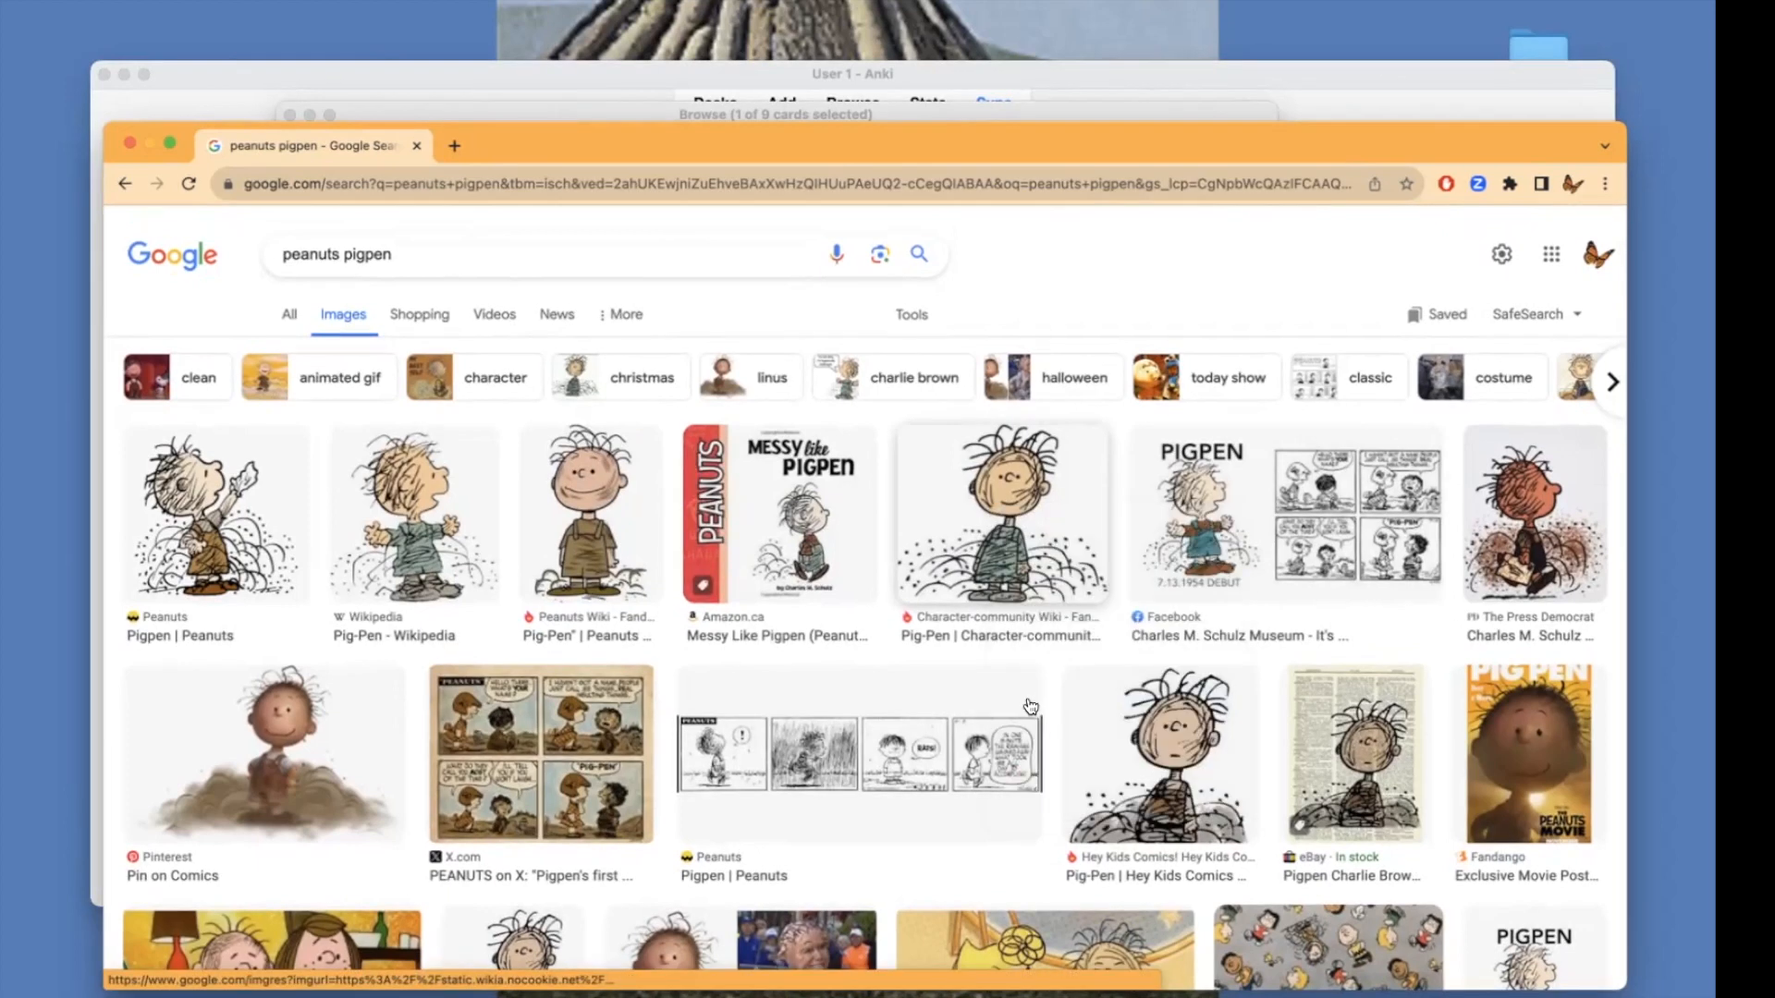
Switch to Anki and replace the placeholder text in the salach note's Picture field with the copied Pigpen image
key(super+Tab)
key(super+Tab)
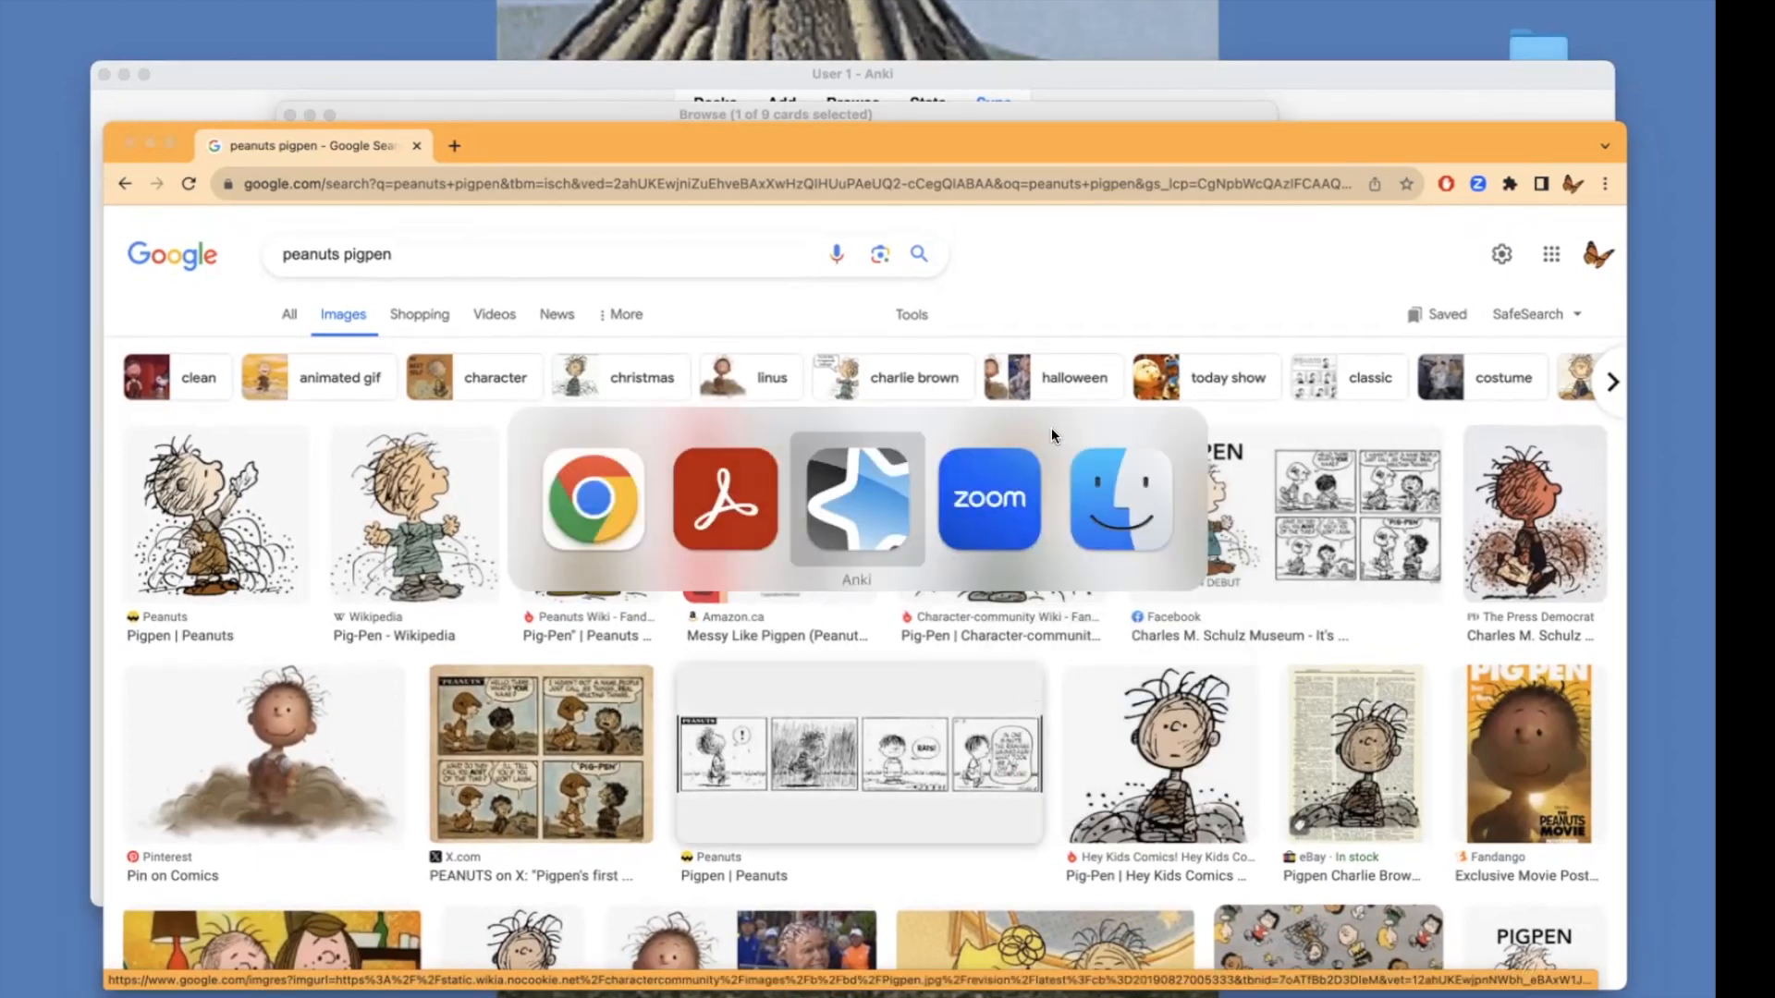
scroll(962, 421, down, 1)
drag(1165, 400, 821, 377)
key(super+v)
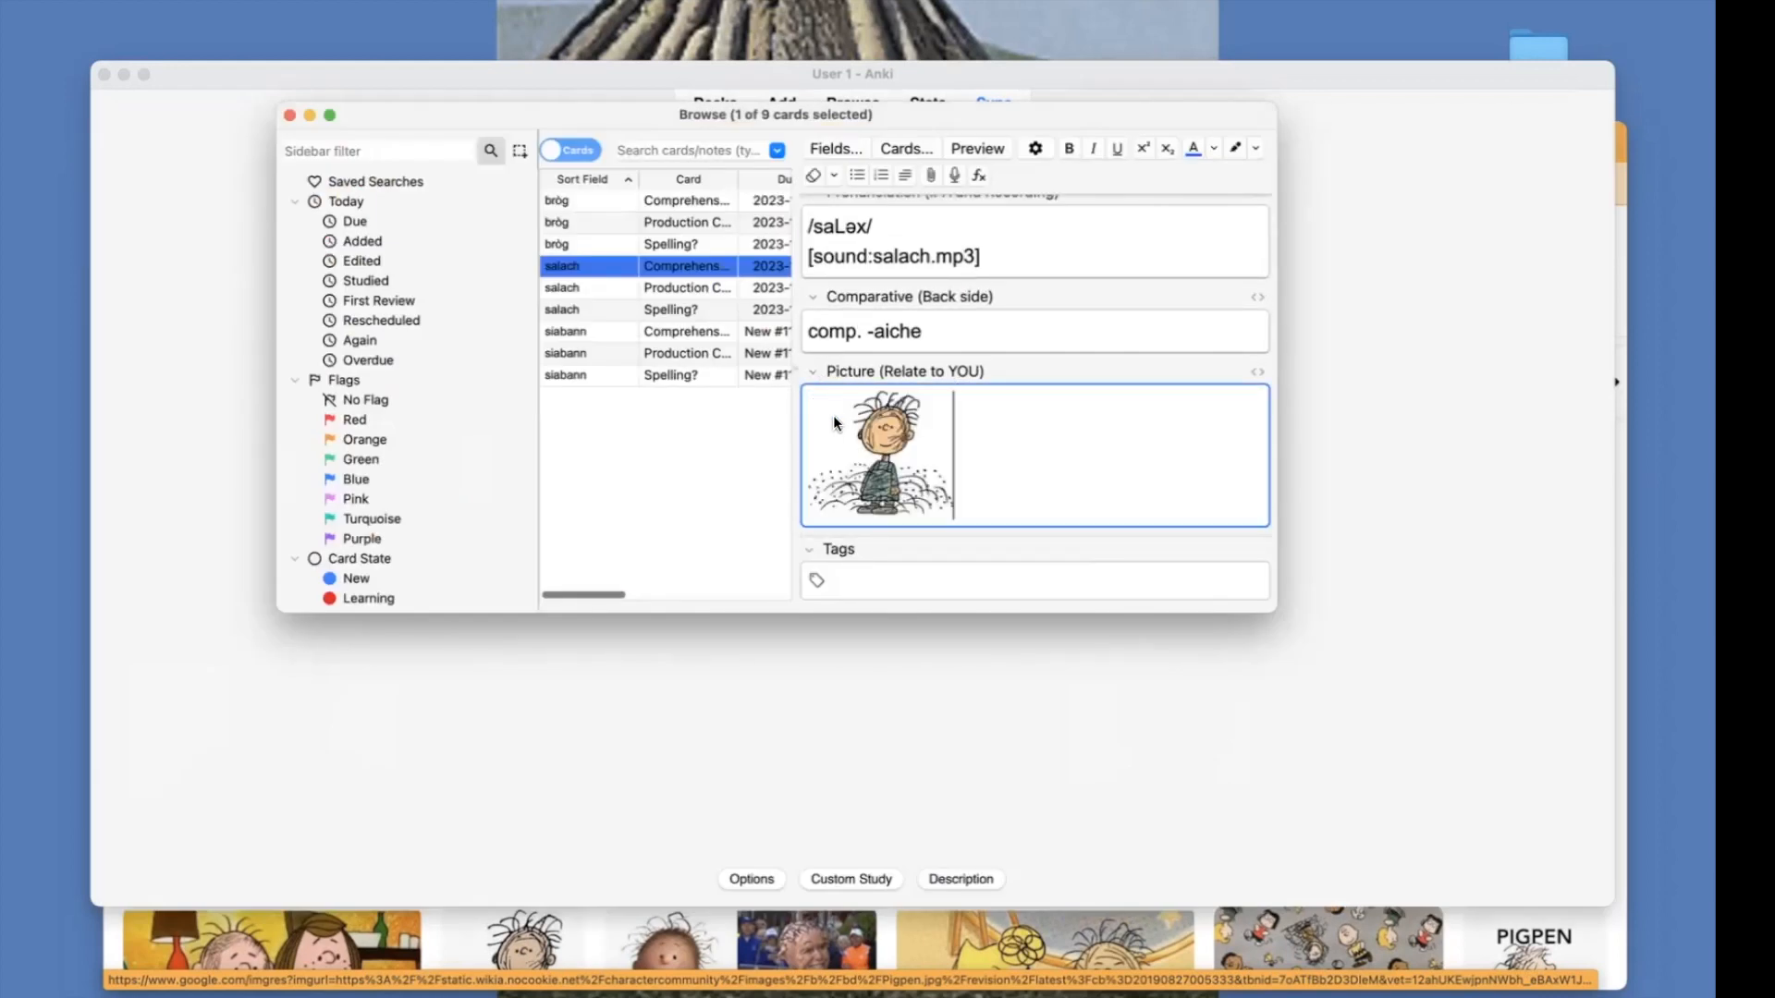
Replace the placeholder in the salach note's Personal Connection field with "Sooke Bog"
scroll(1063, 432, down, 2)
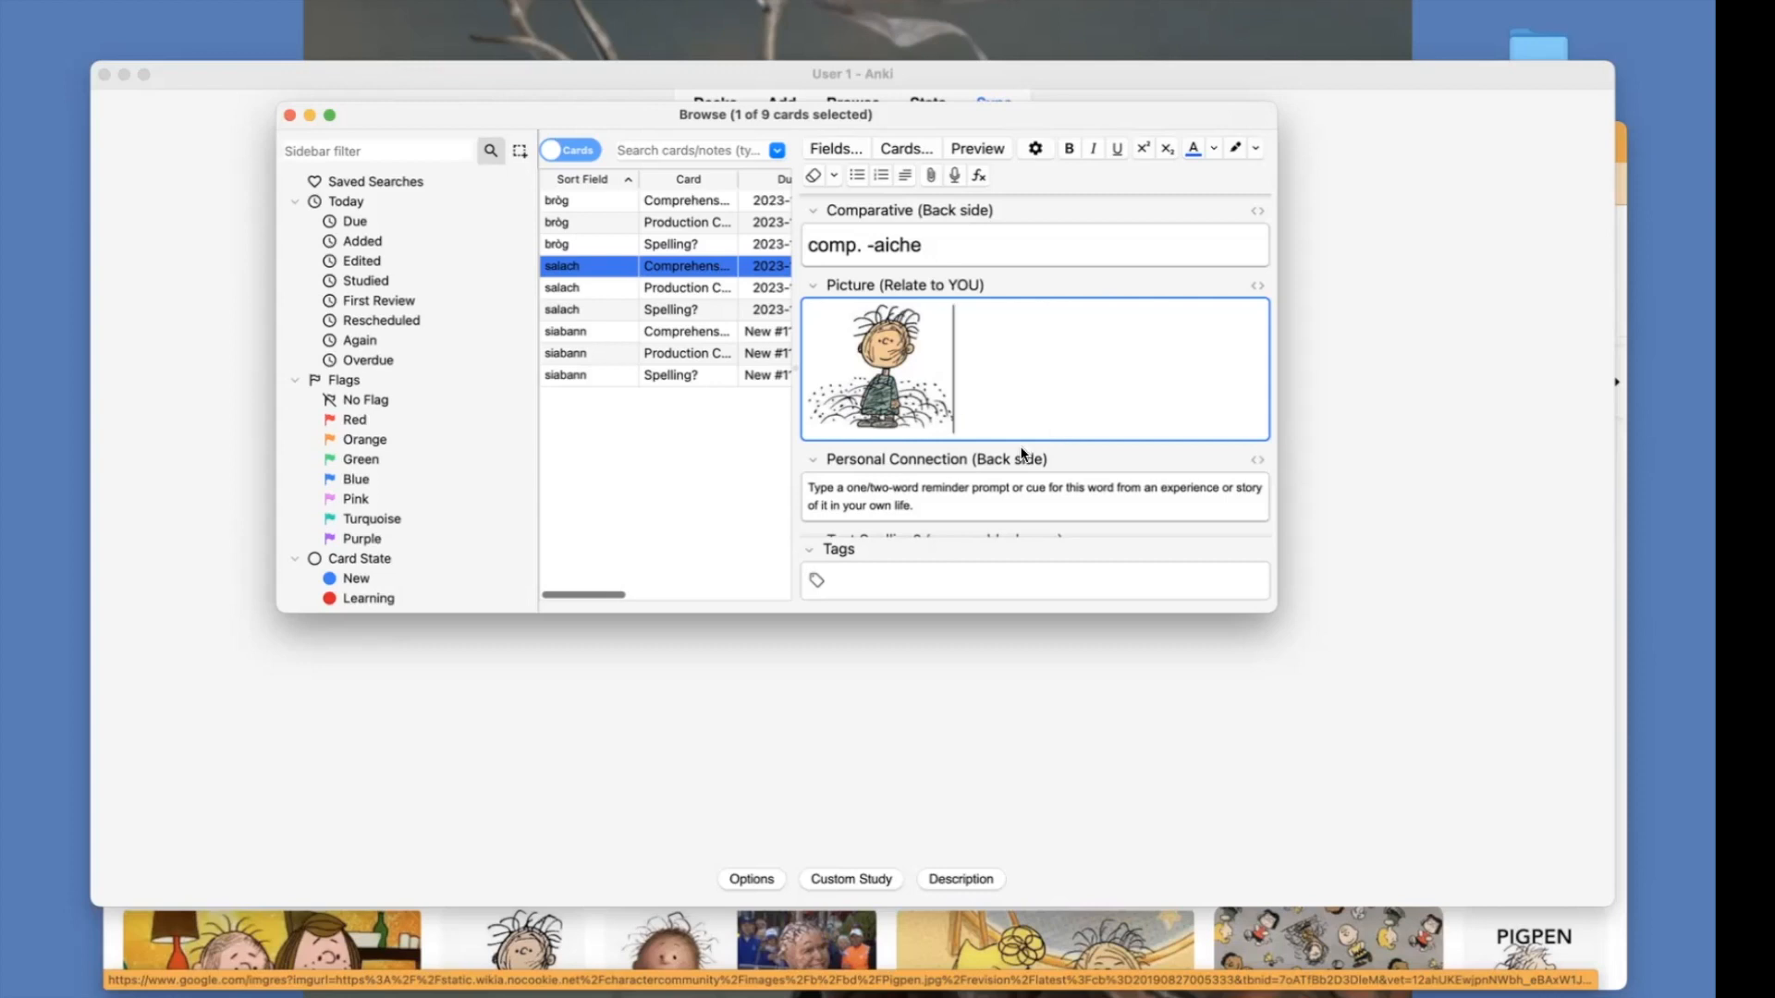
drag(919, 500, 790, 496)
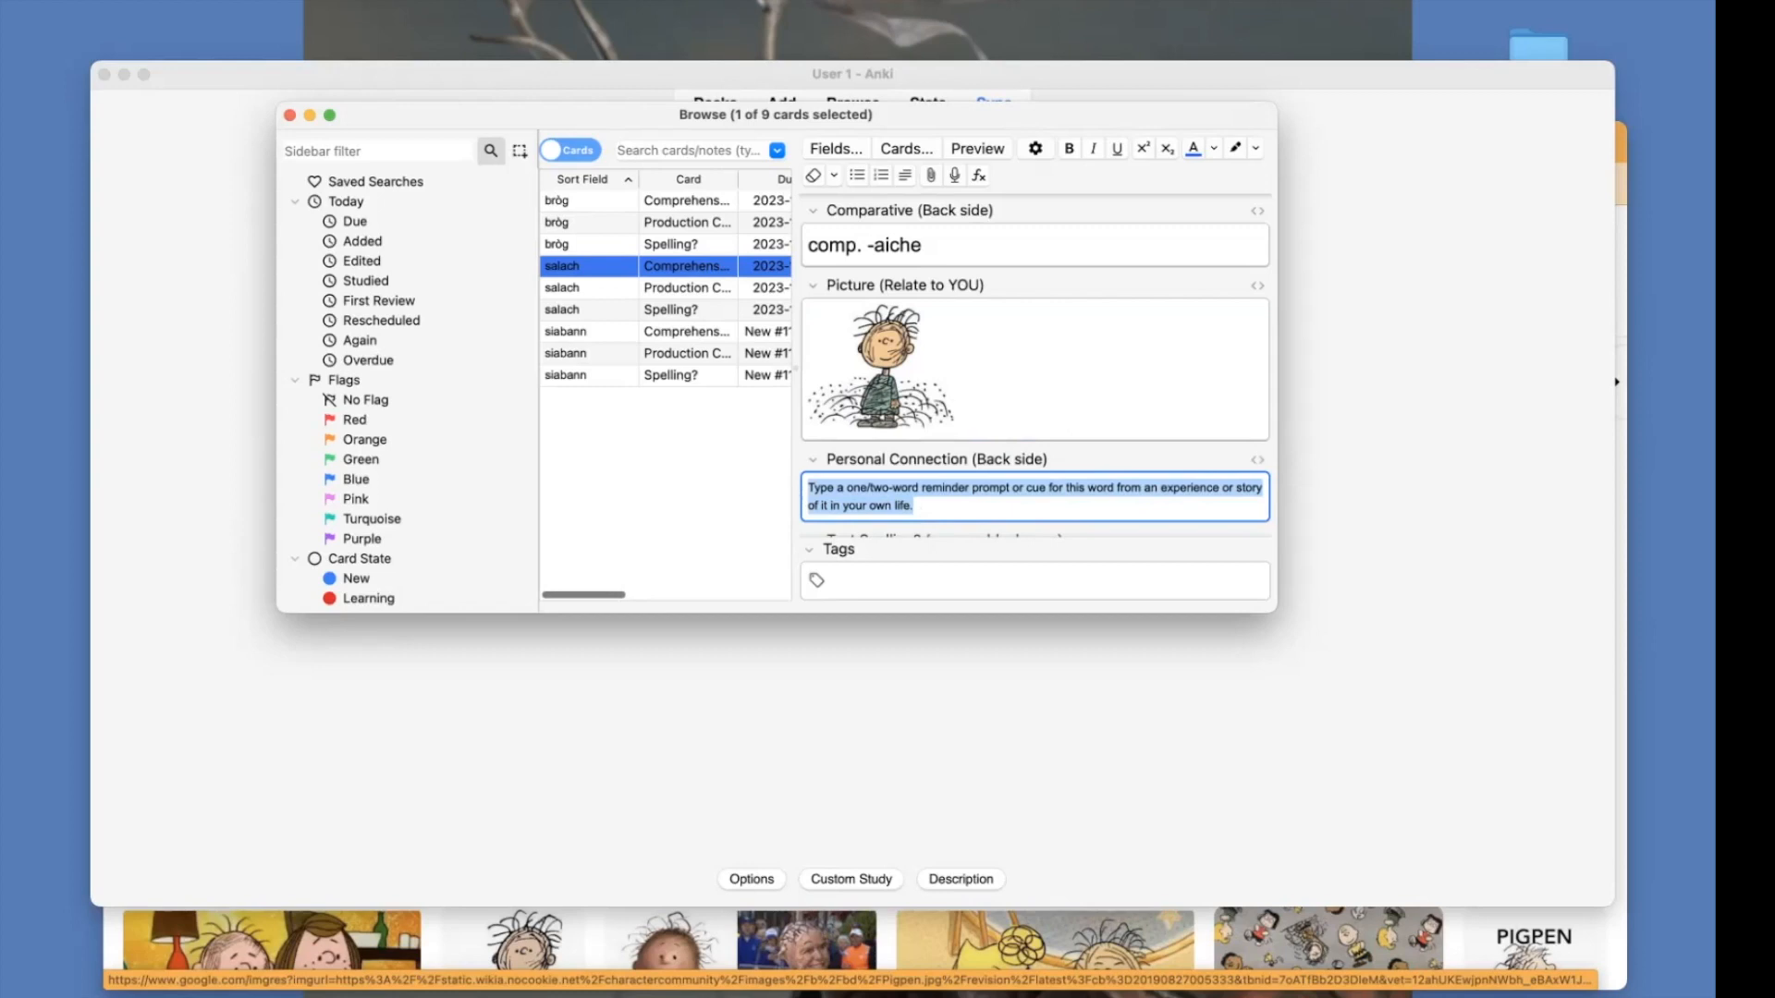
text(Sooke Bog)
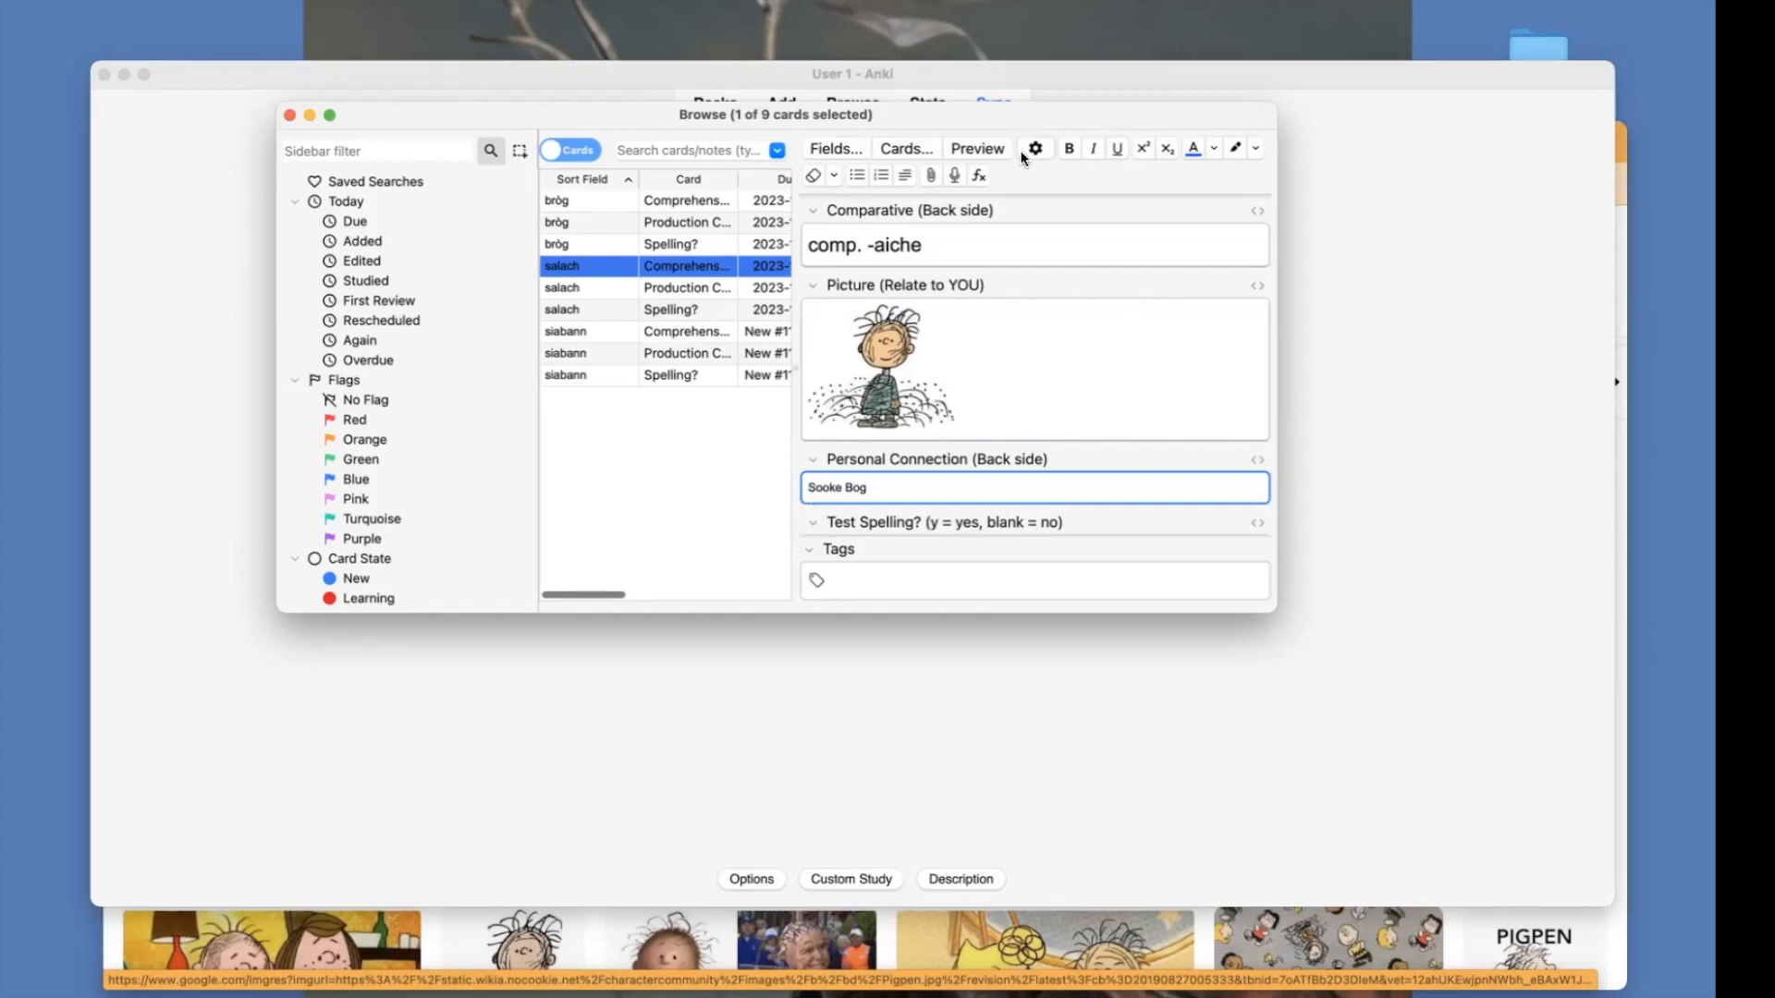
Preview the front and back of the salach comprehension, production and spelling cards, then close the preview
click(976, 150)
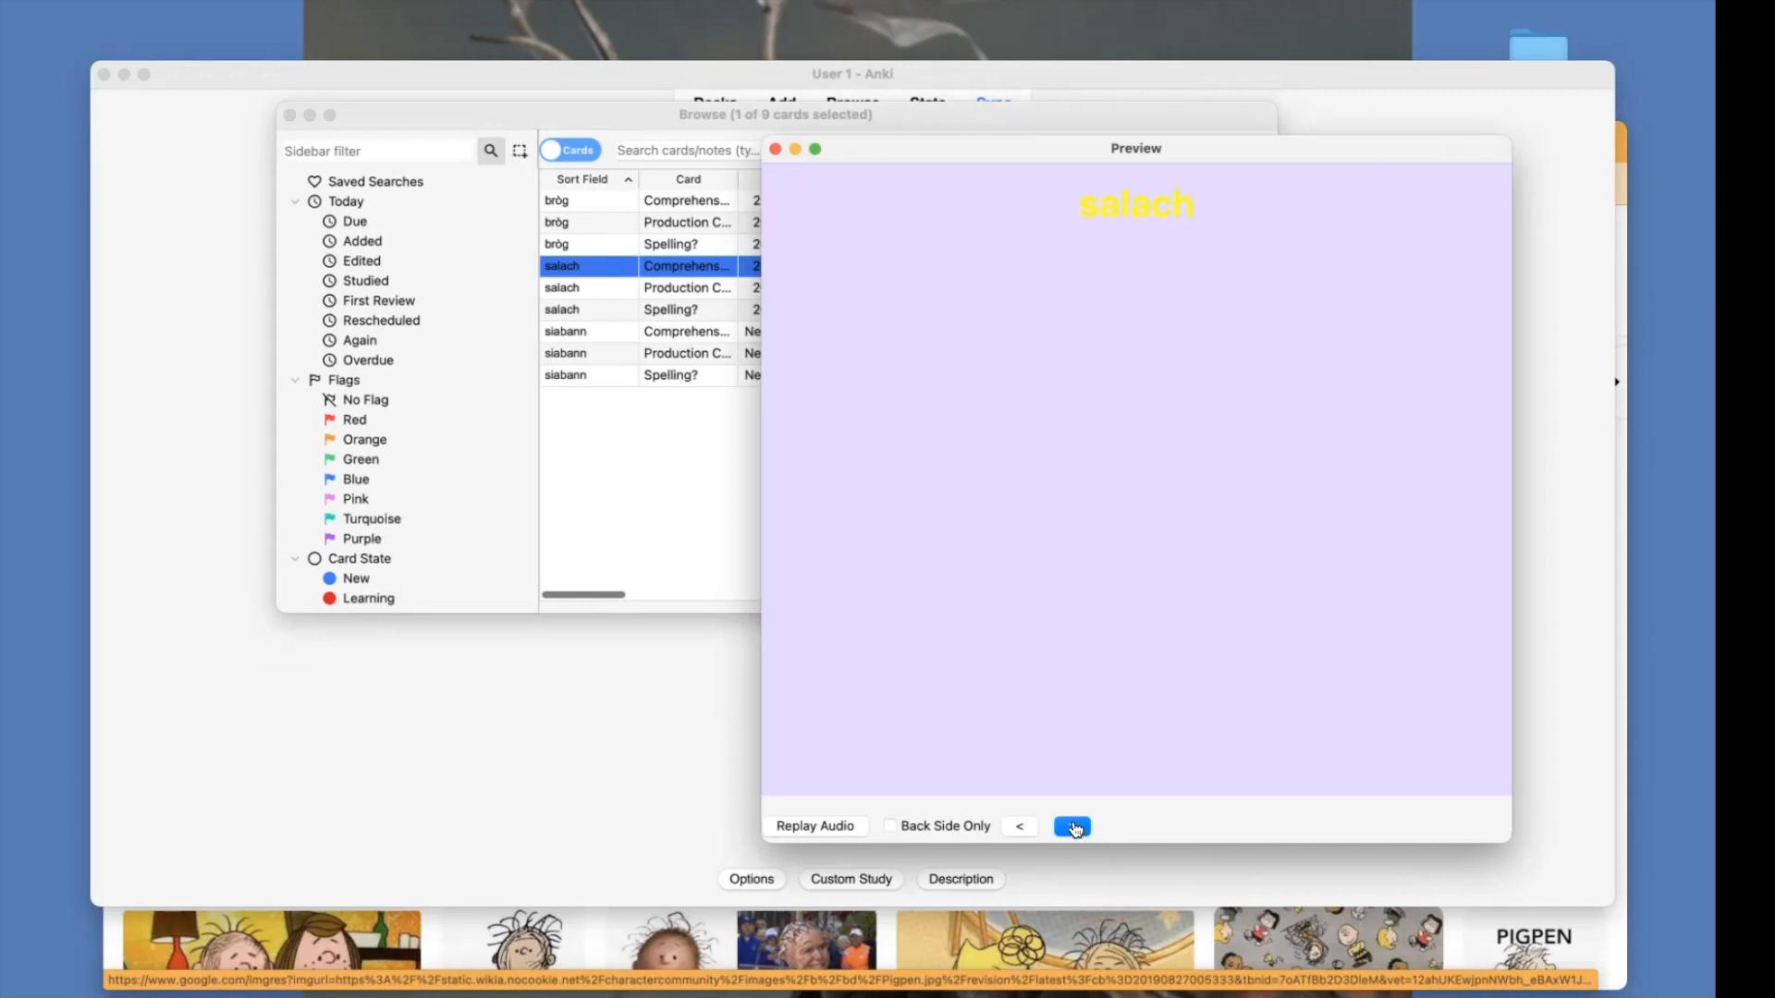
key(Right)
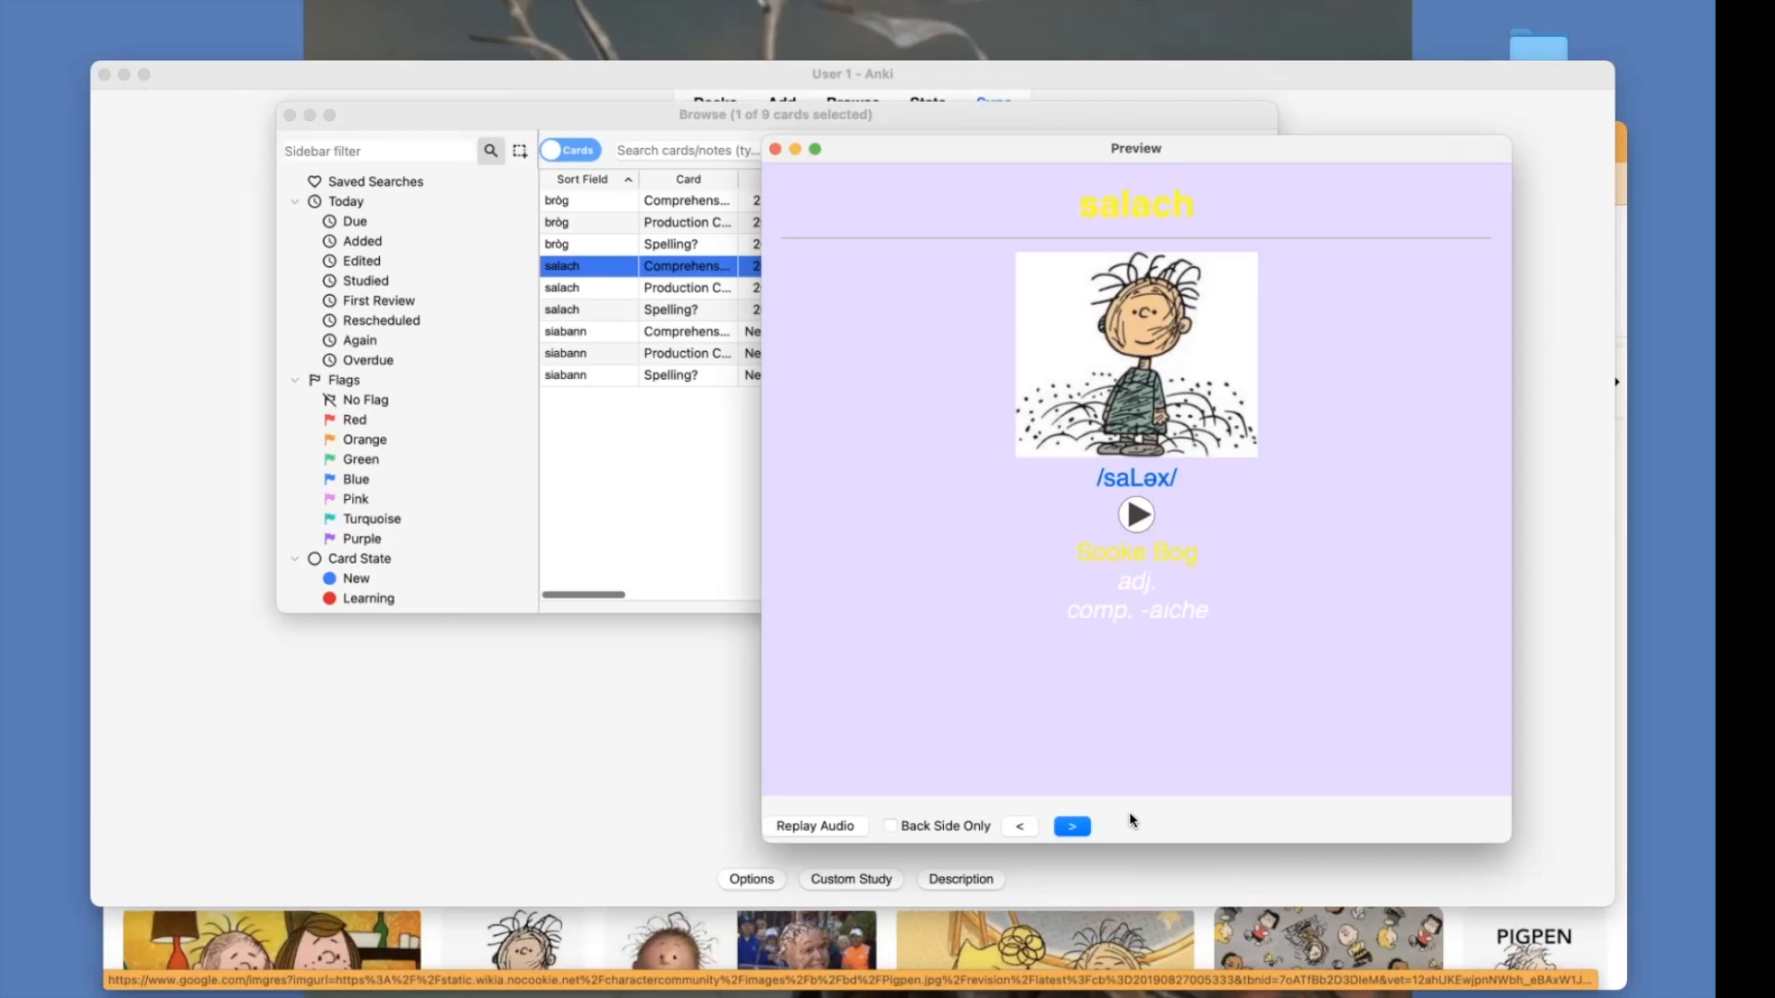
click(1074, 829)
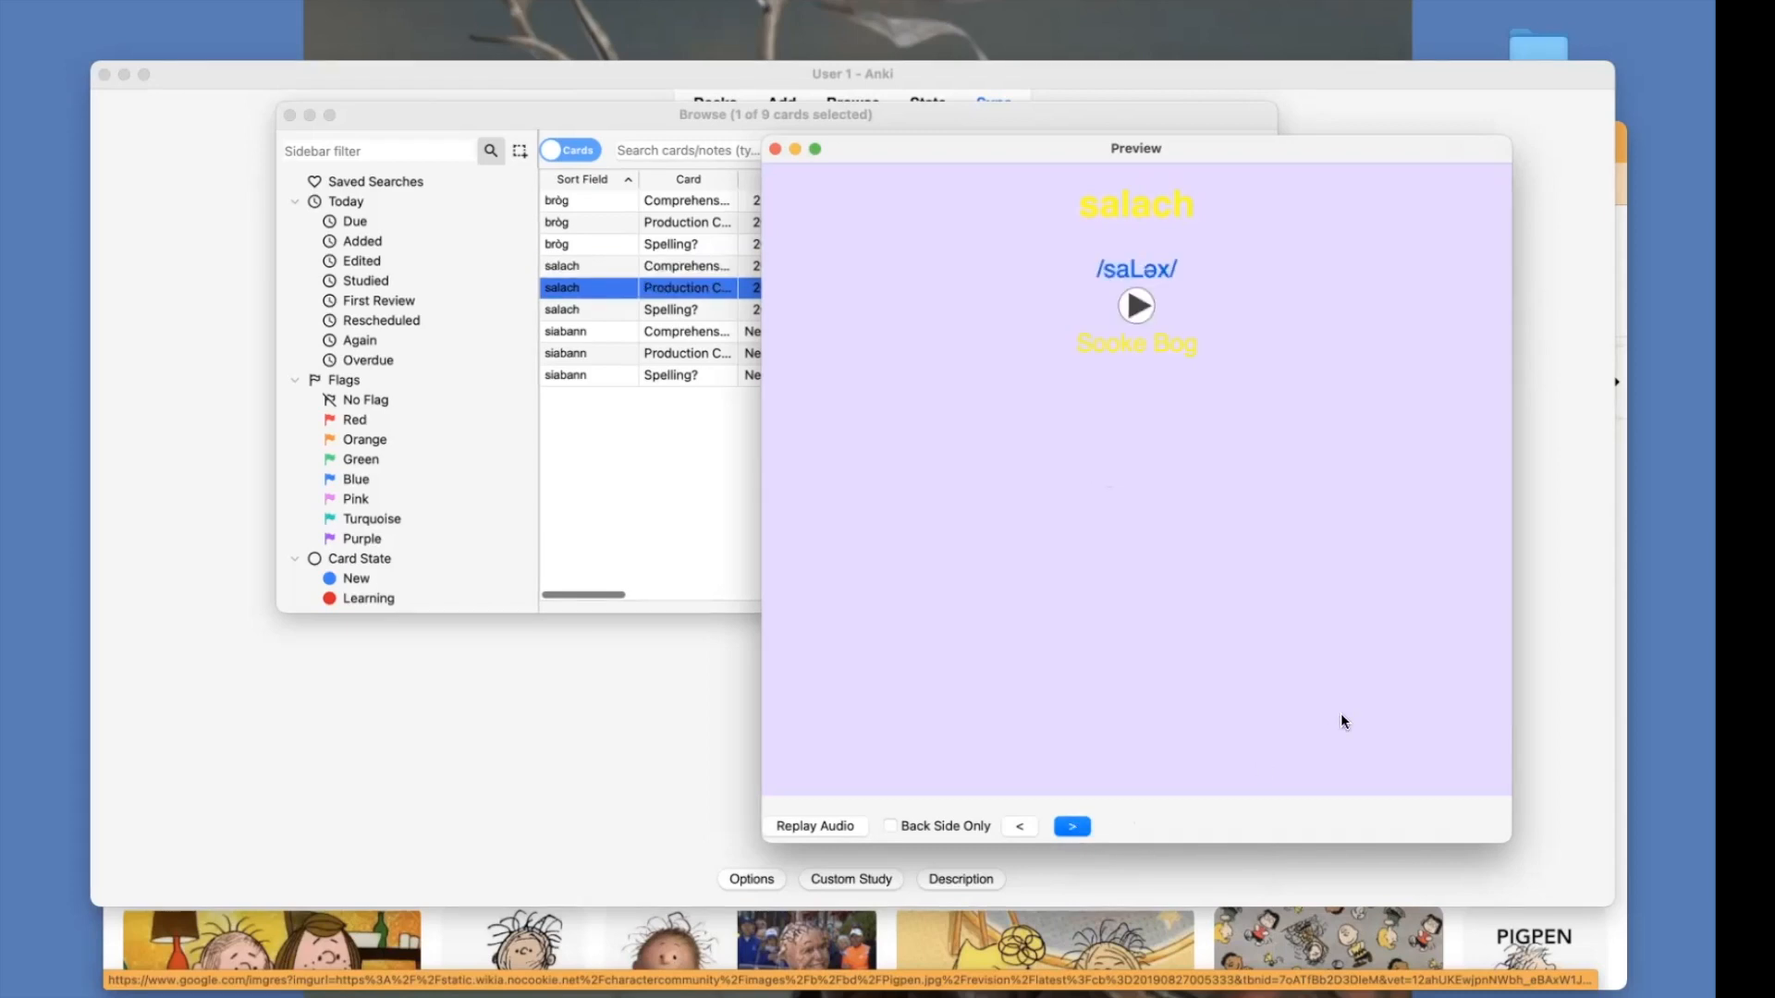
click(1074, 829)
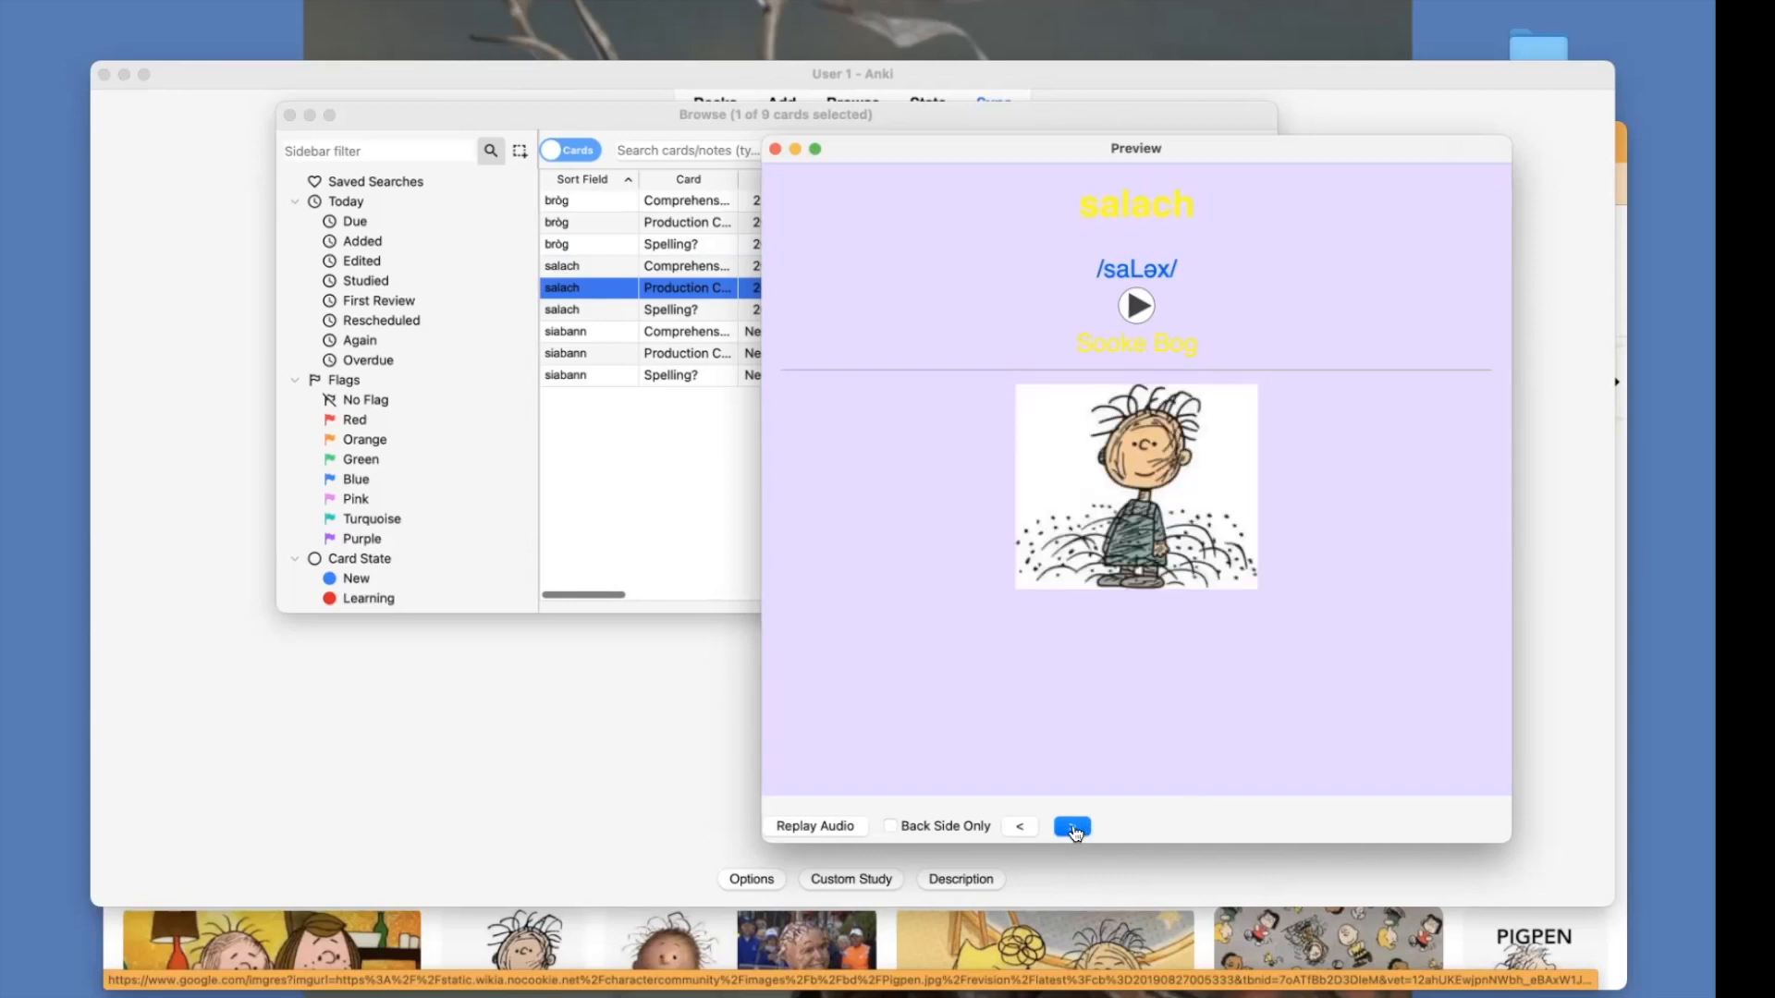
click(1073, 828)
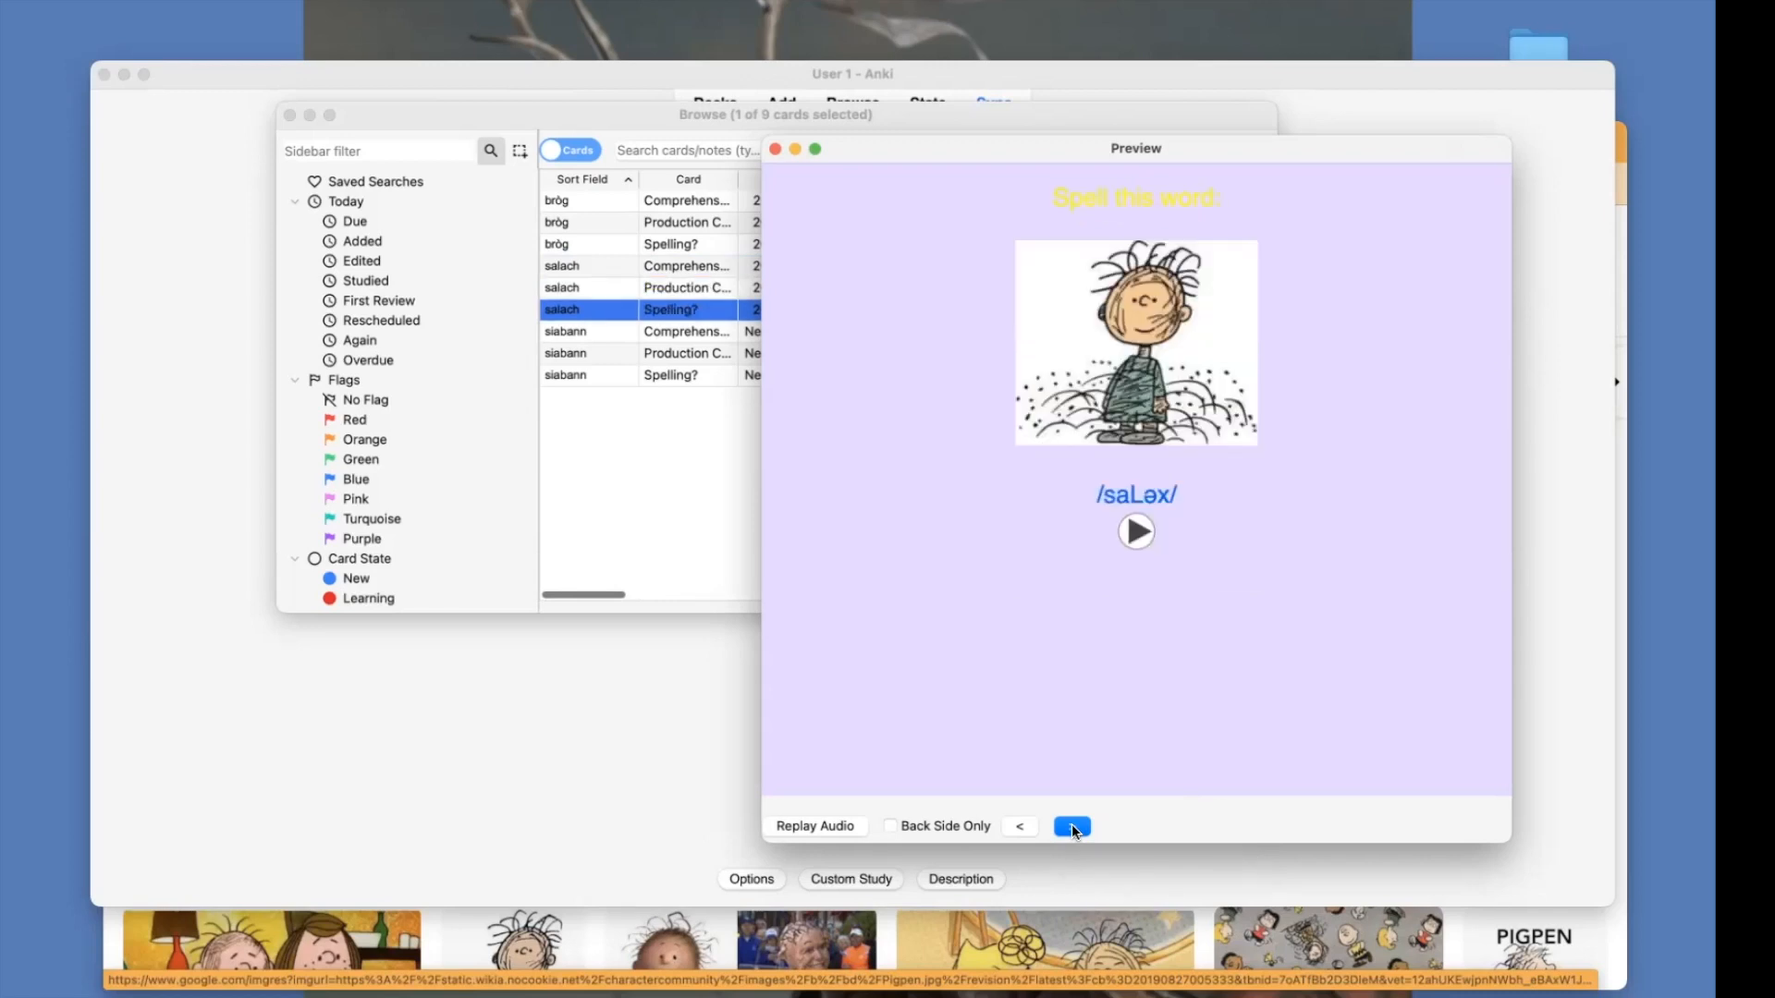
click(1073, 826)
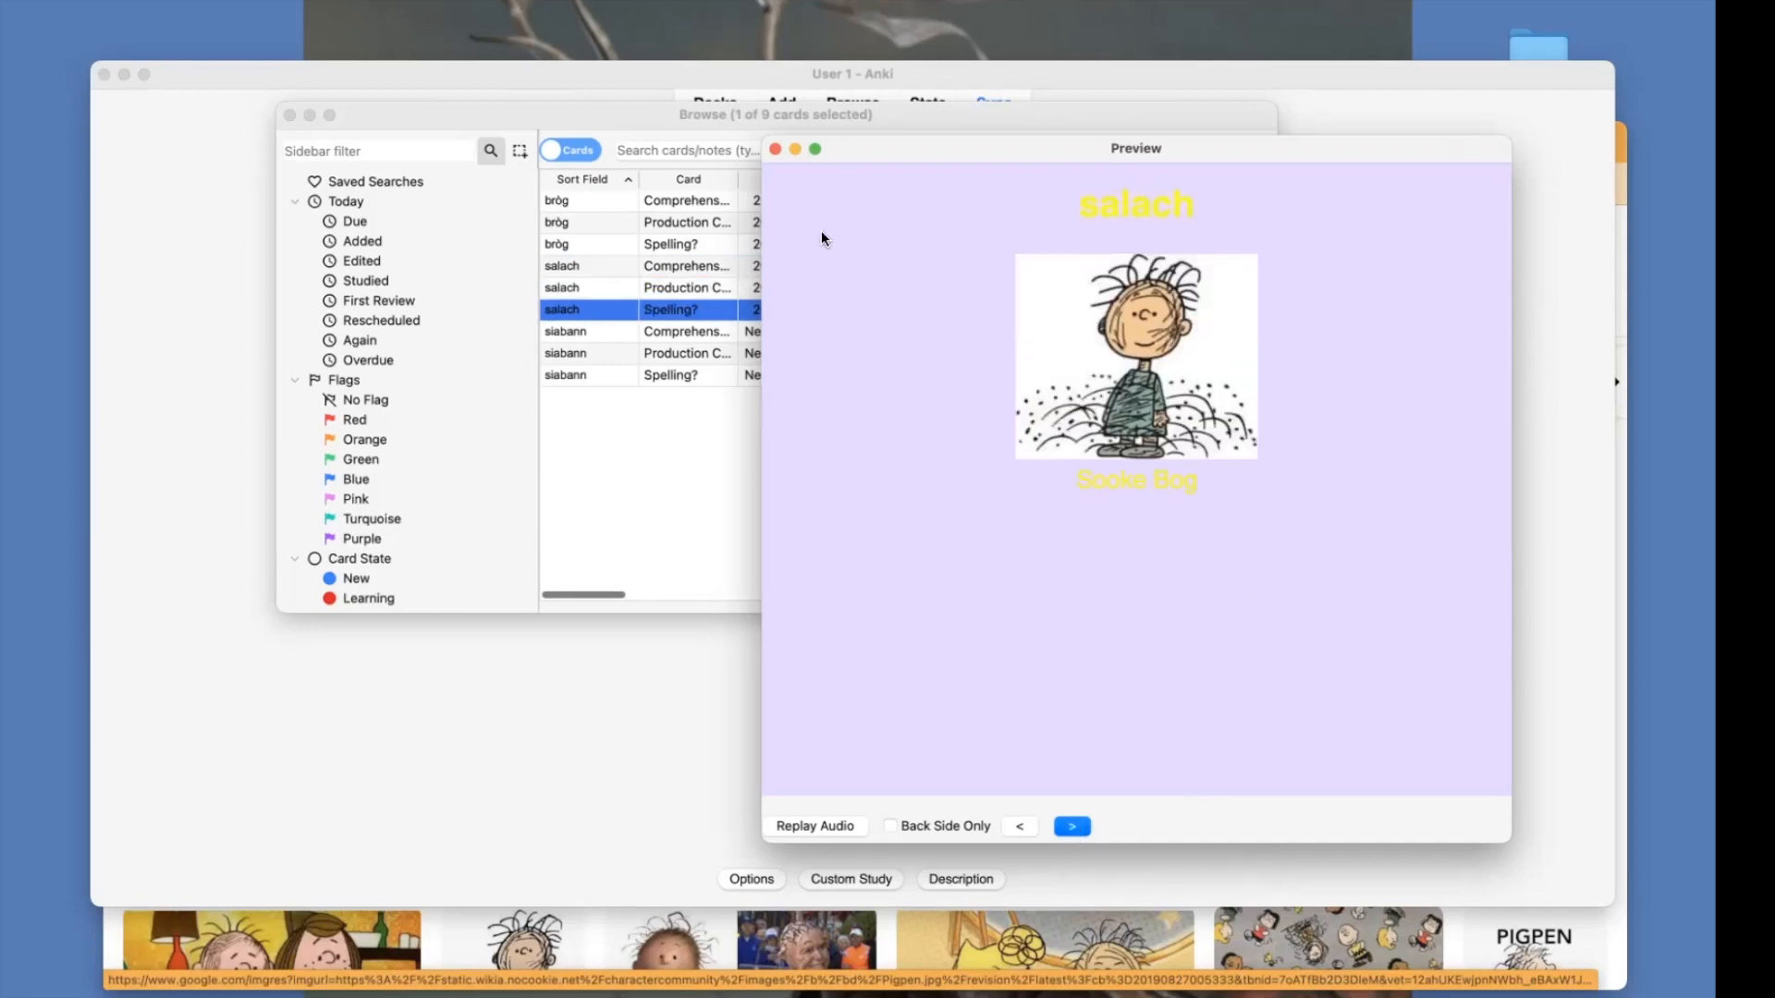
click(774, 151)
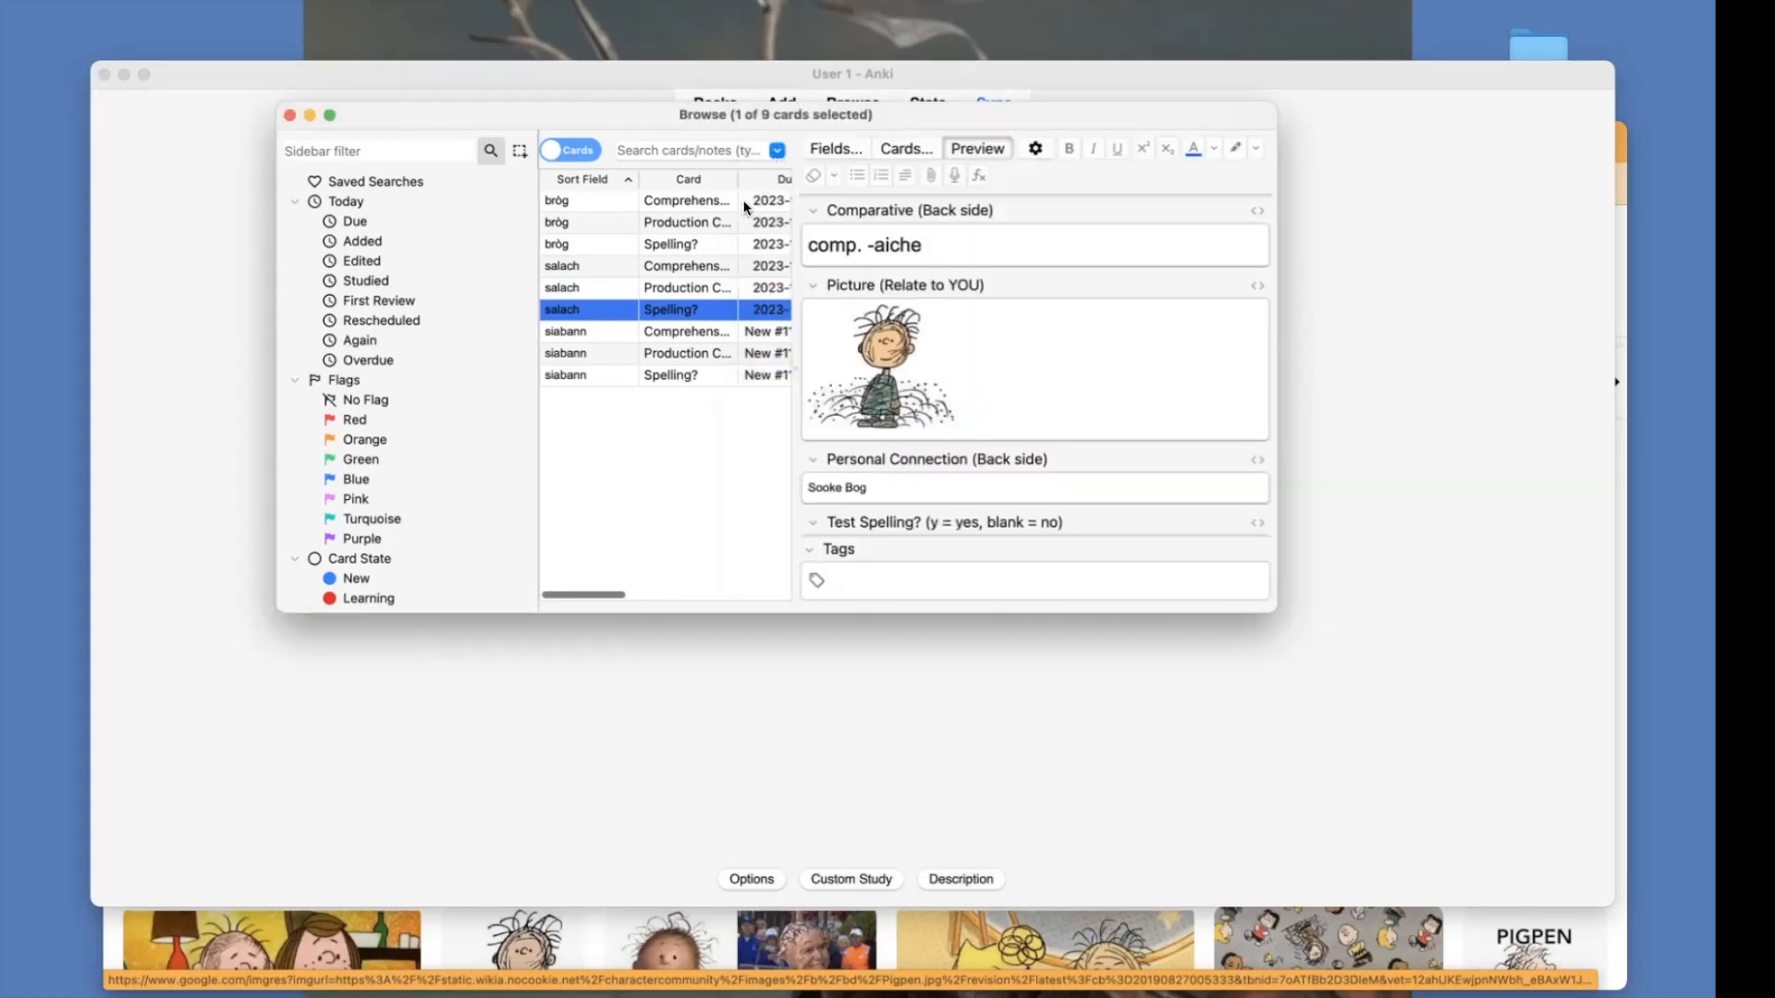
Select the siabann comprehension card, review its fields, and look up siabann in the word list in Adobe Acrobat
click(606, 335)
scroll(1031, 328, up, 3)
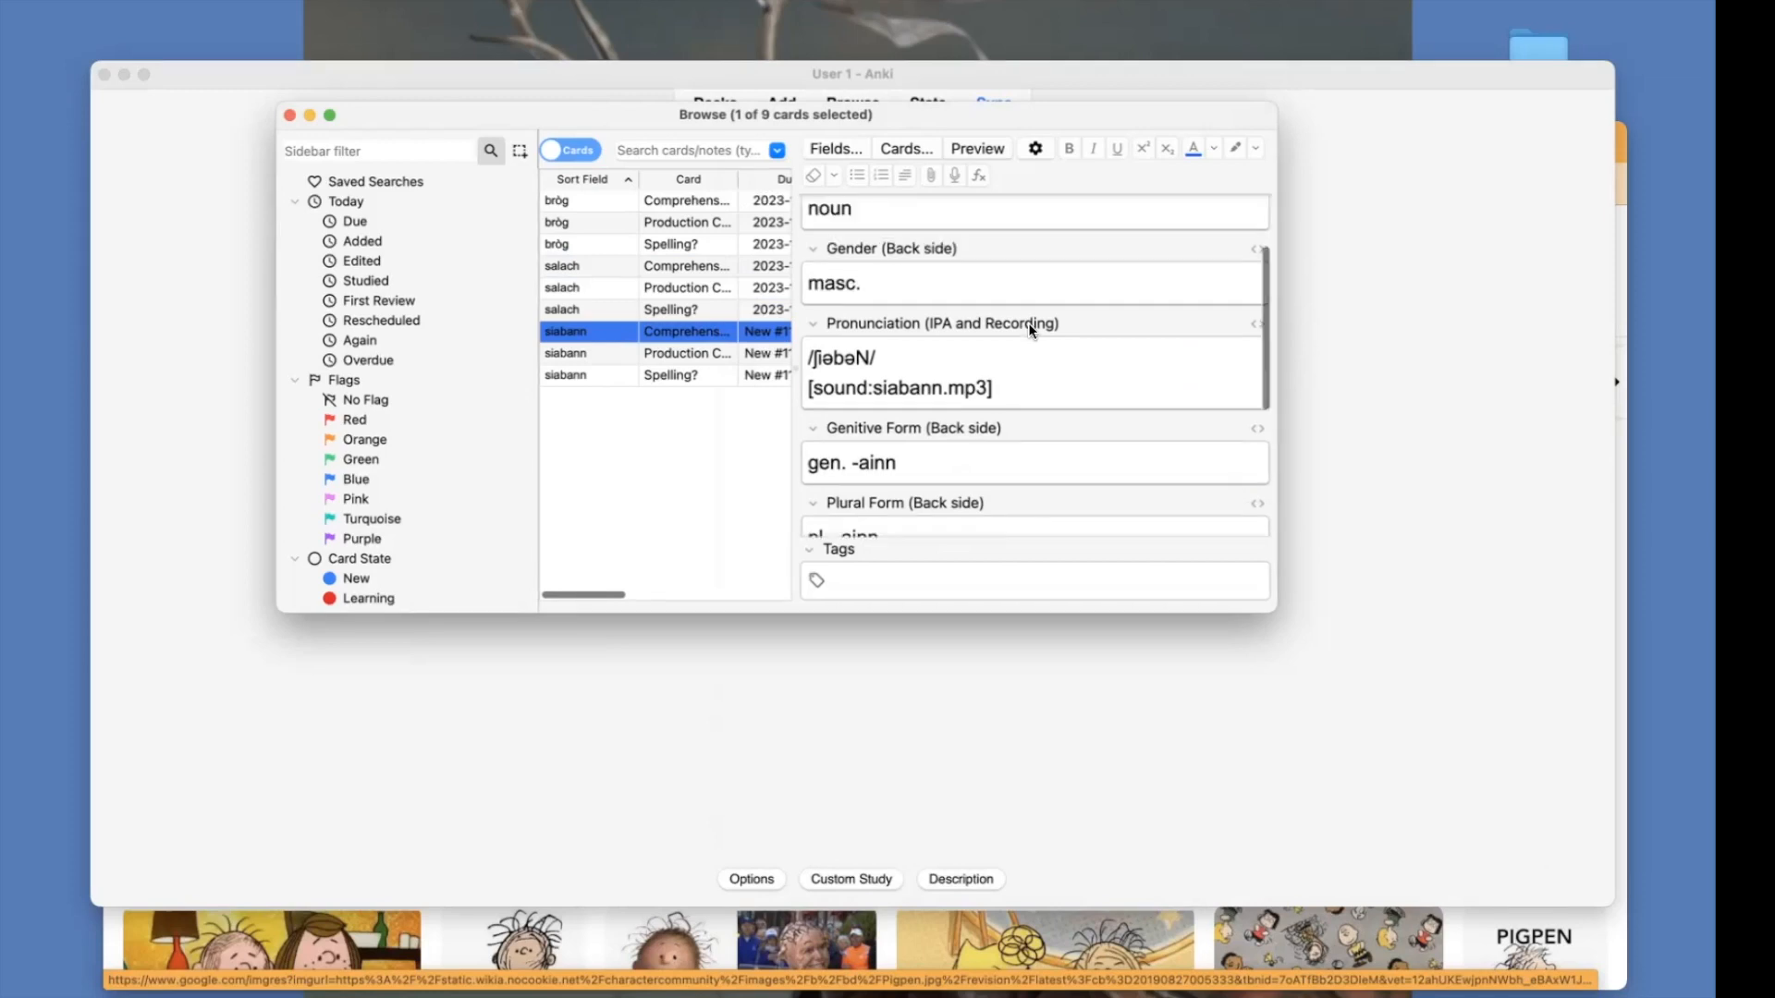
scroll(1063, 323, up, 1)
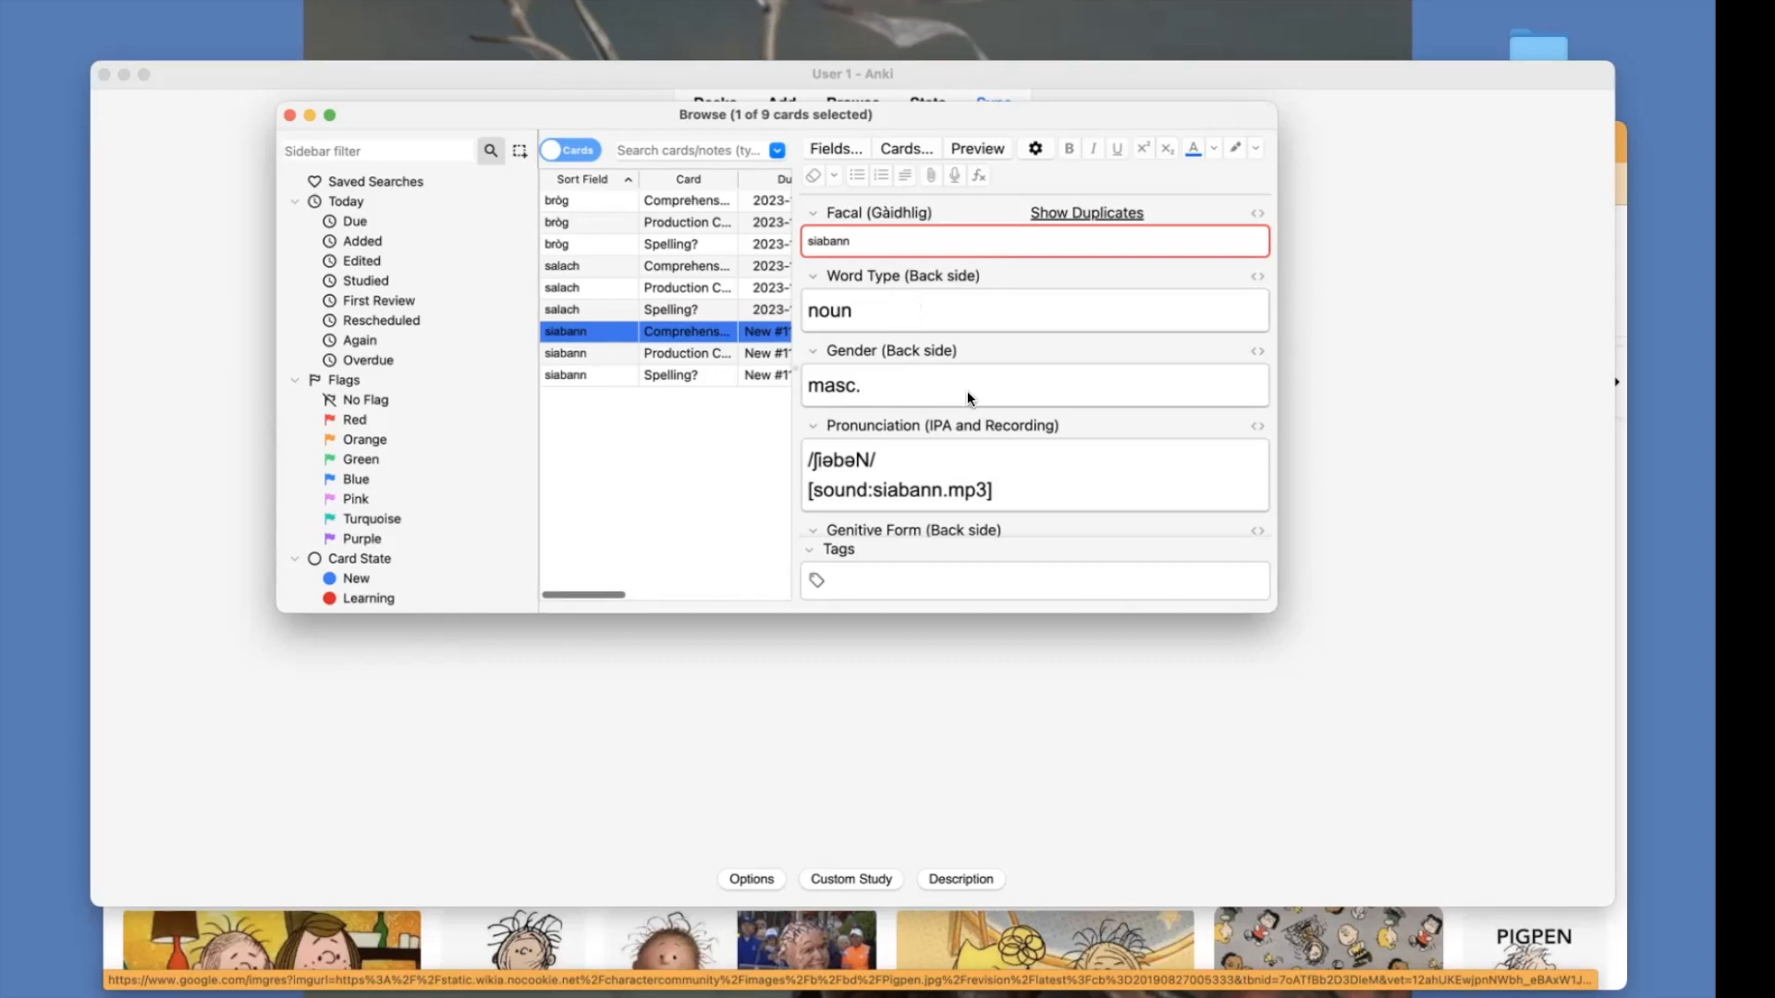
scroll(1039, 390, down, 5)
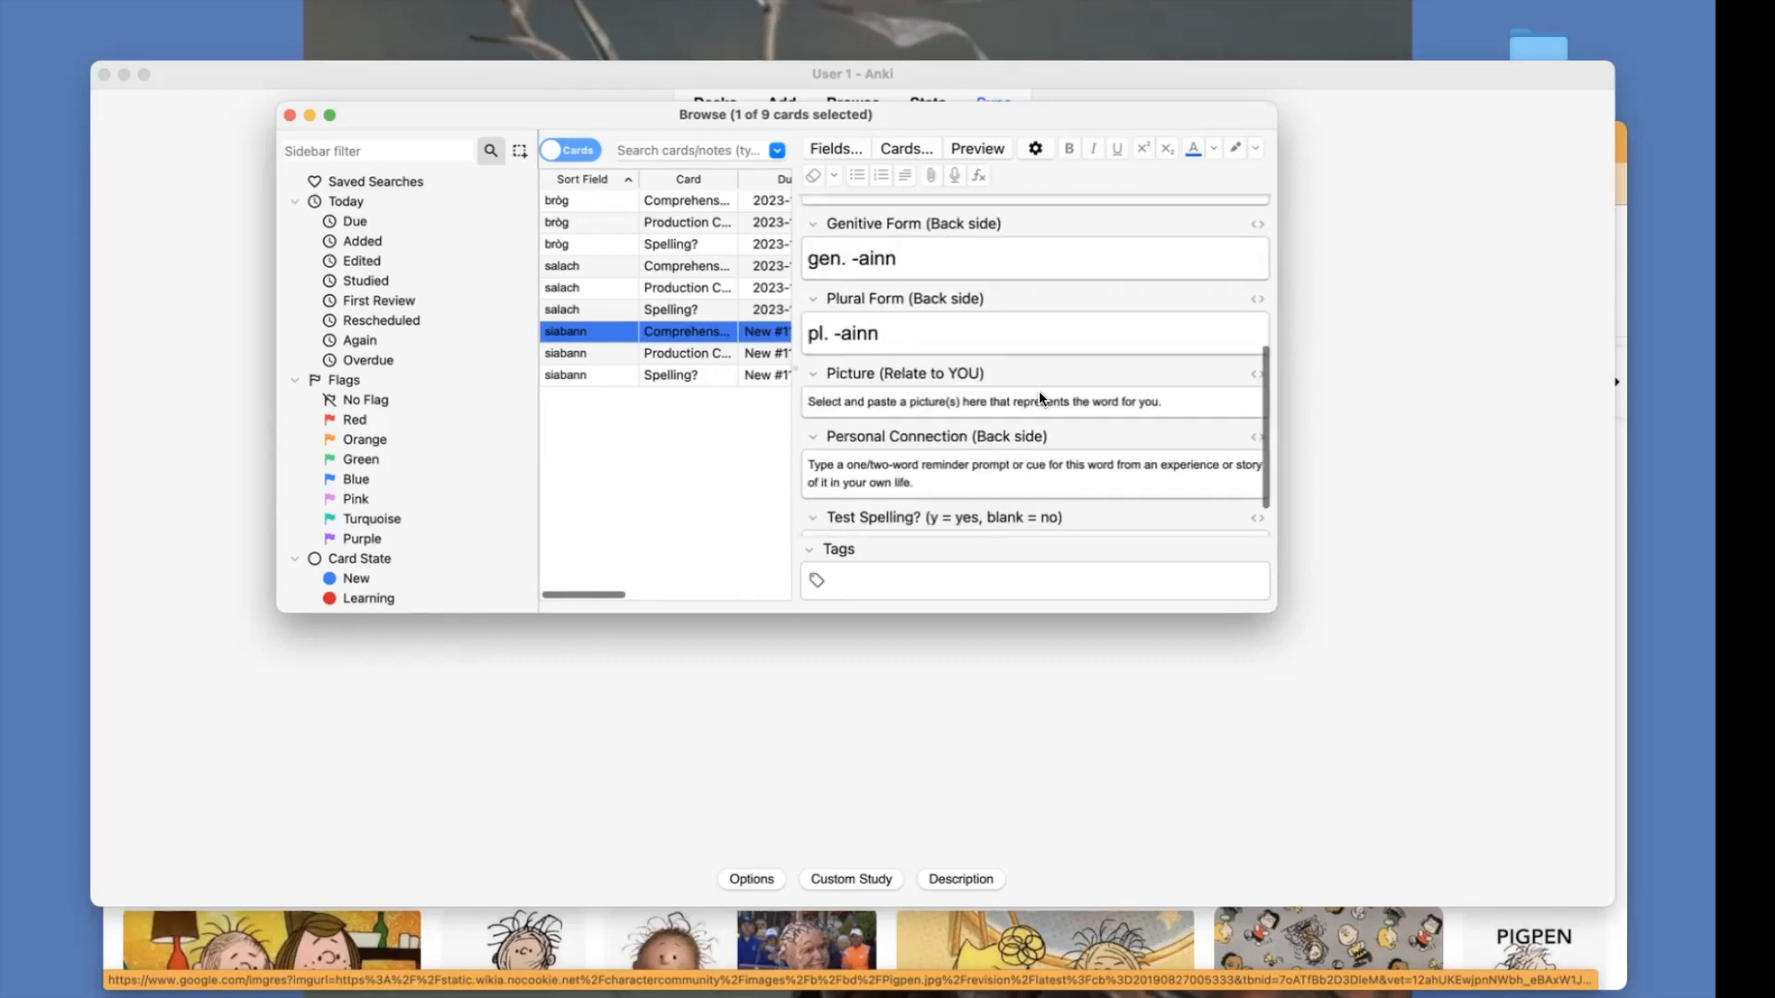
key(super+Tab)
key(super+Tab)
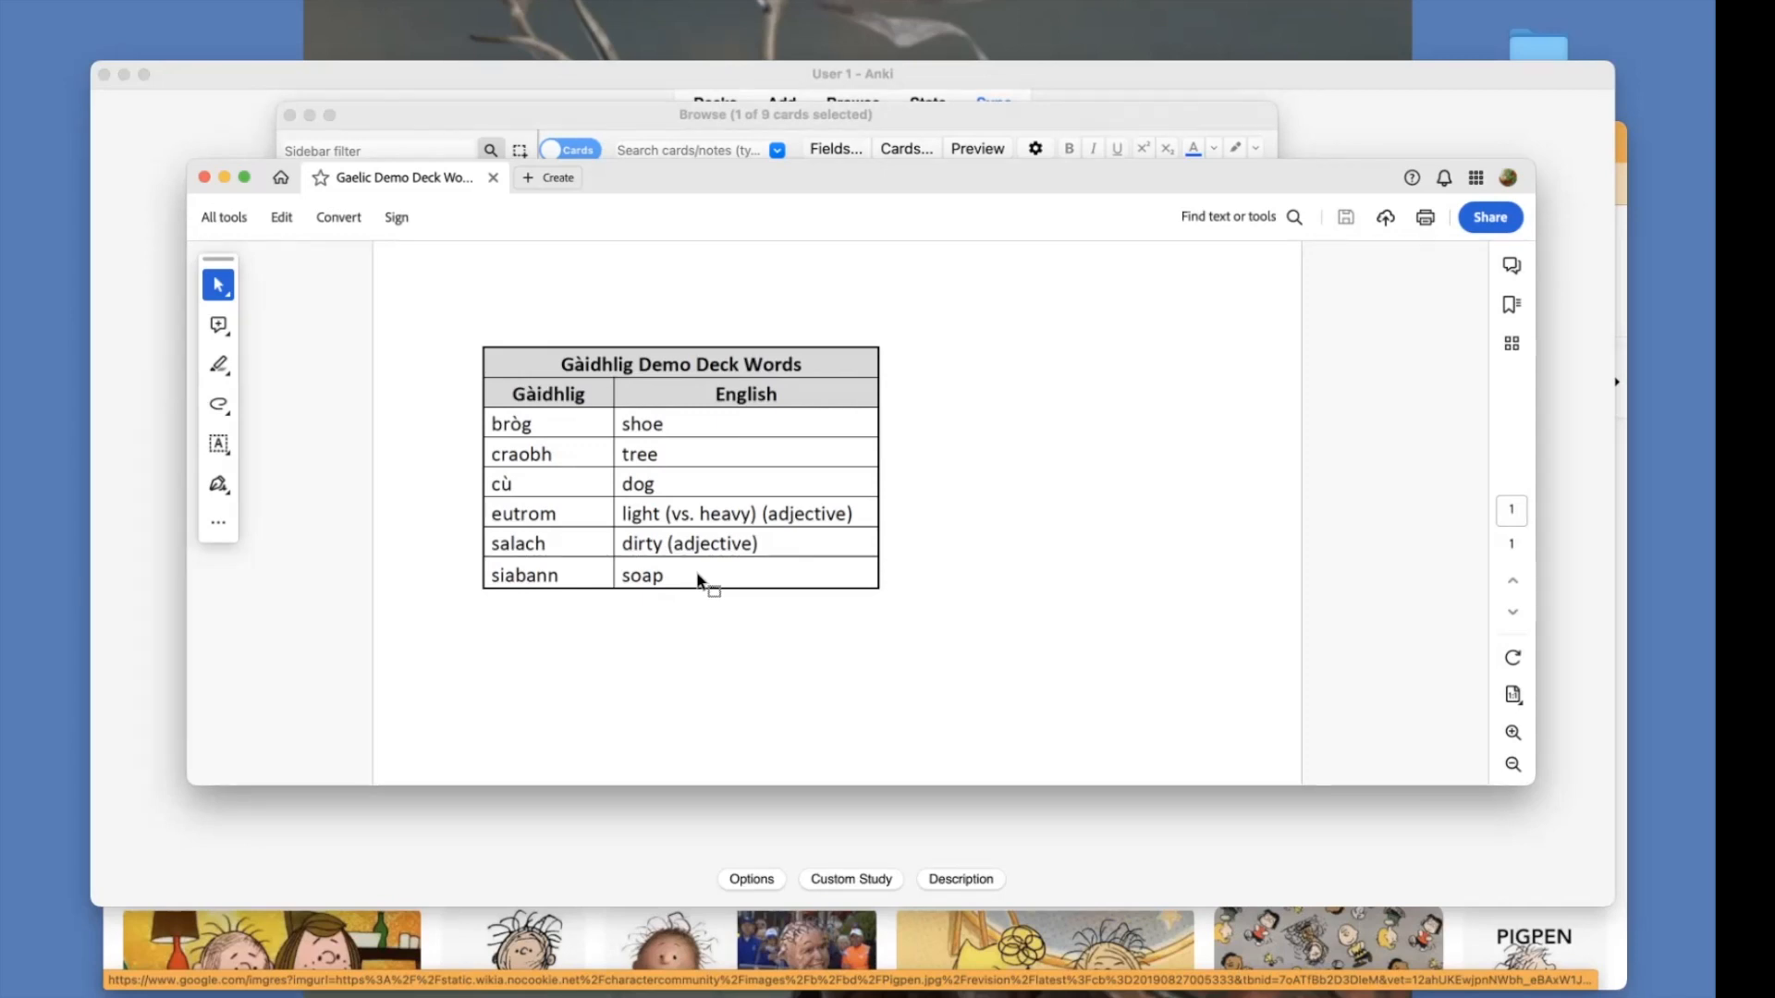
Switch to Chrome and run an image search for "soap on a rope"
key(super+Tab)
key(super+Tab)
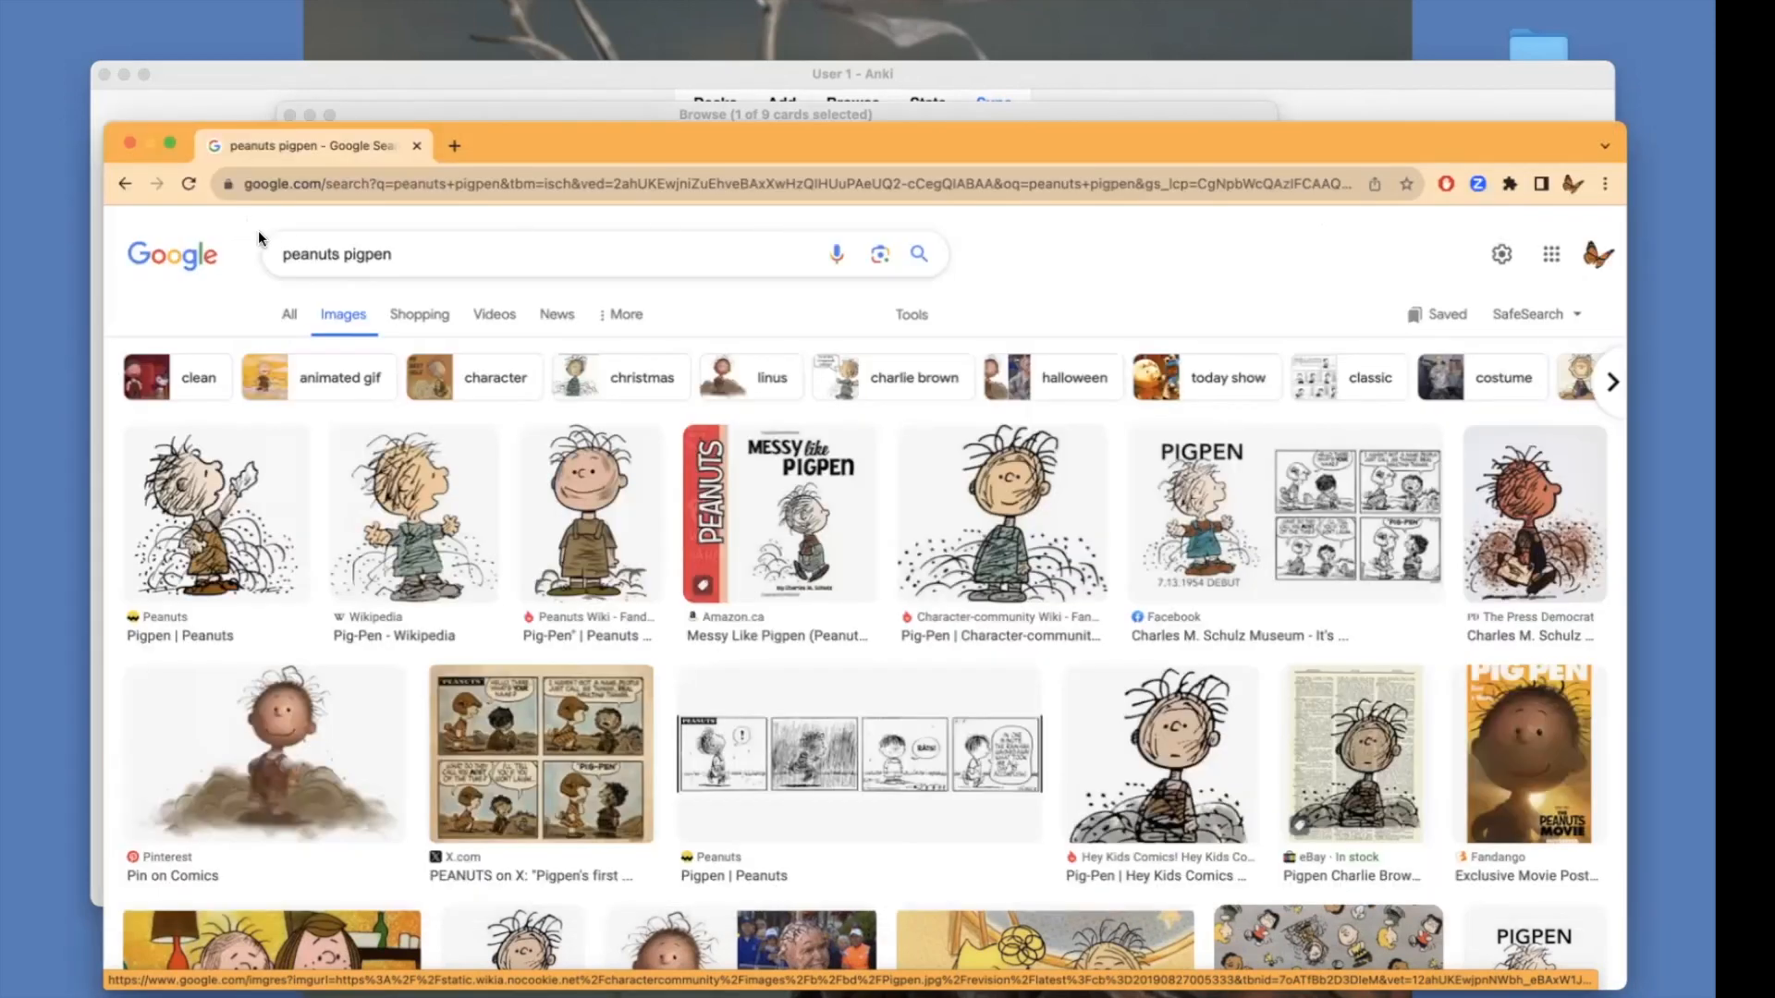
drag(401, 254, 260, 258)
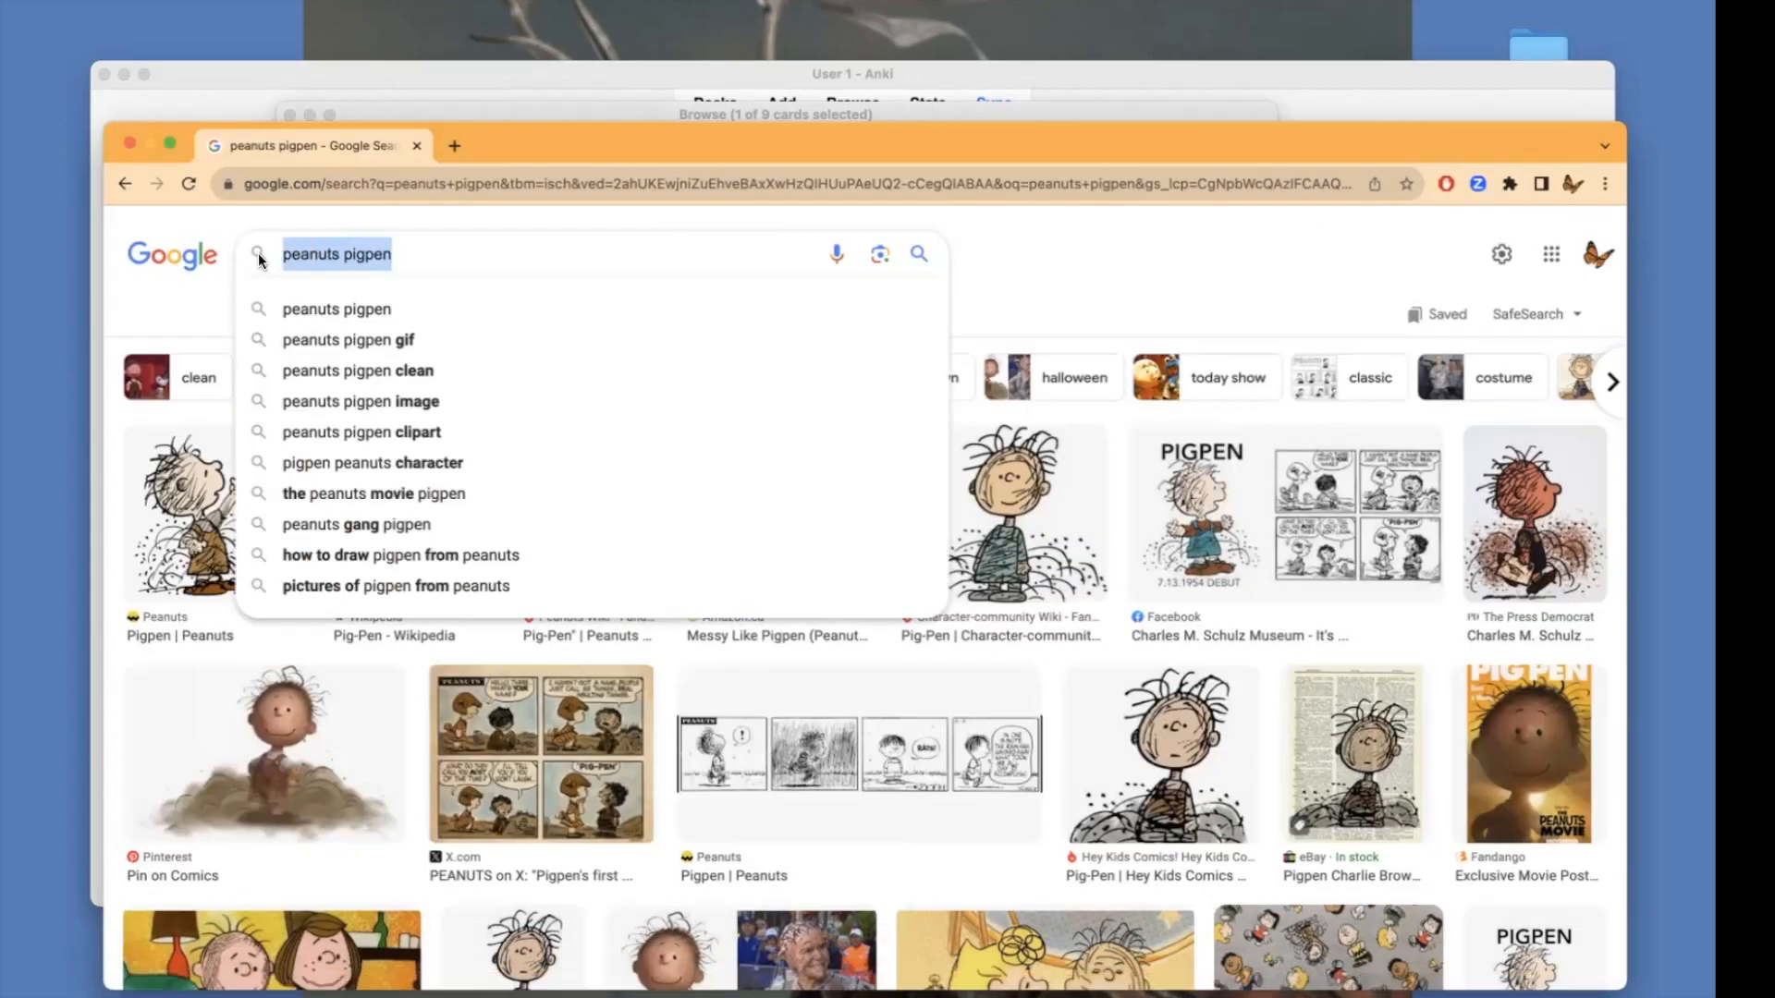
text(soap on a rope)
key(Return)
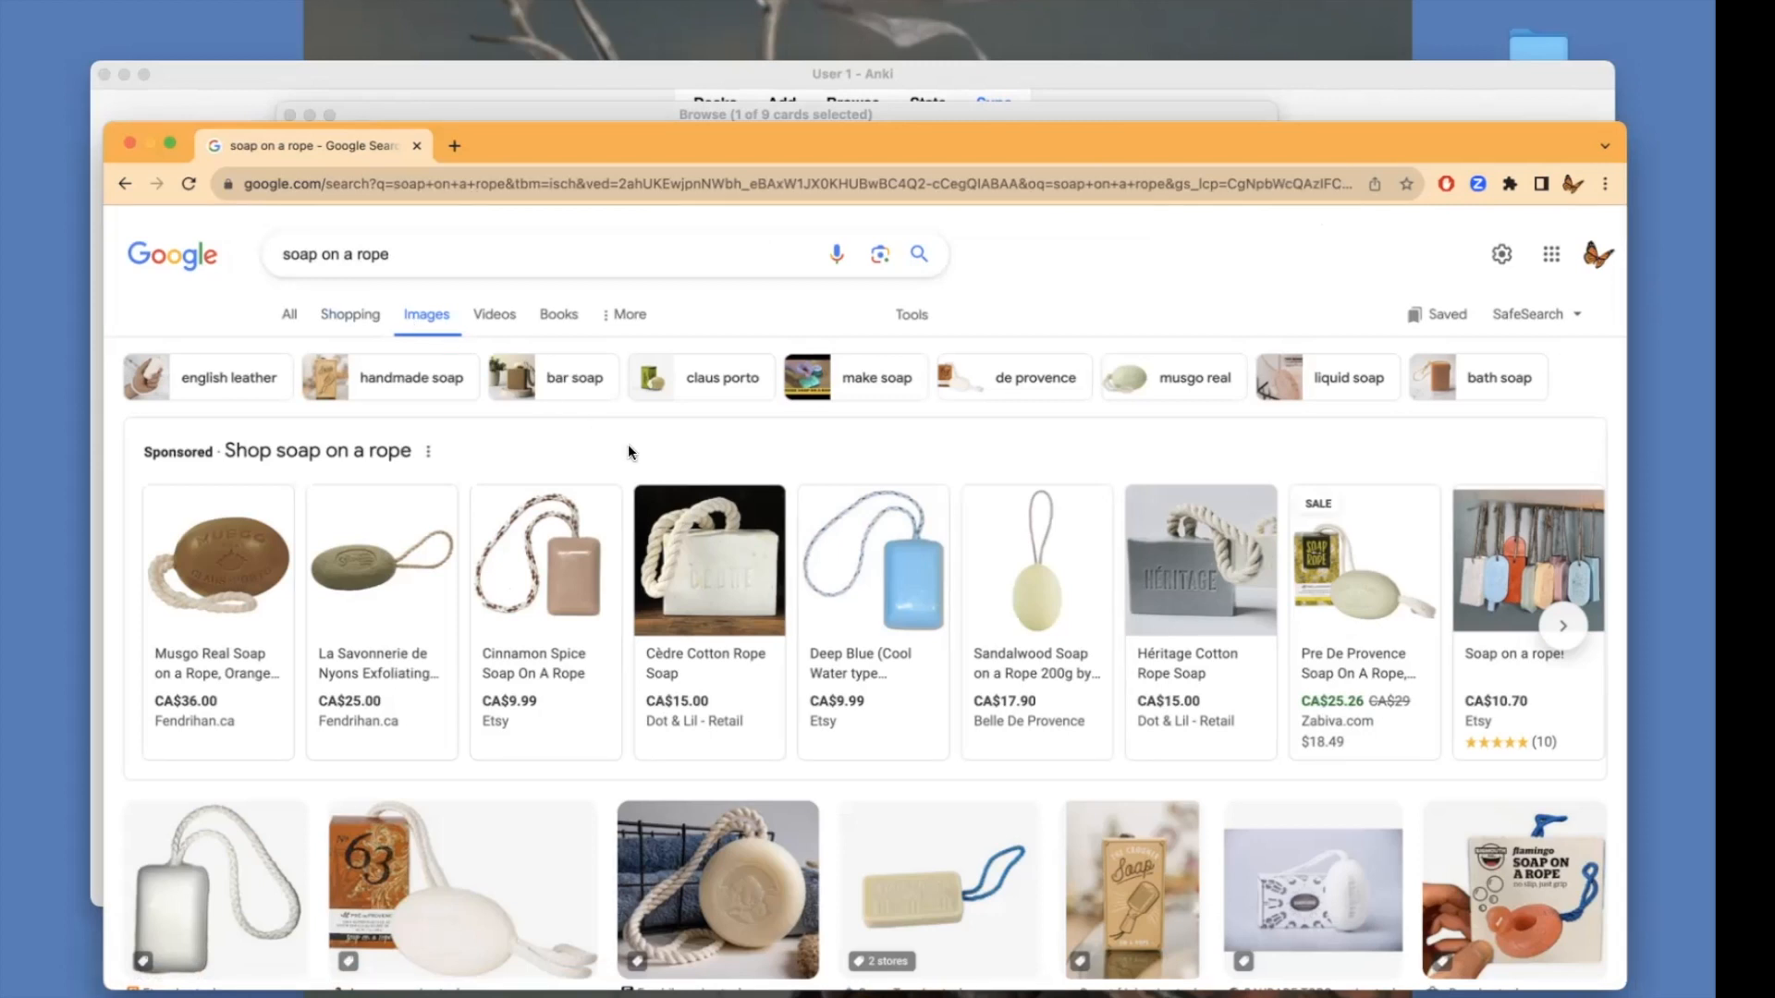
Copy the Fendrihan image of the round Klar's soap on a rope from the search results
scroll(628, 444, down, 5)
right_click(701, 435)
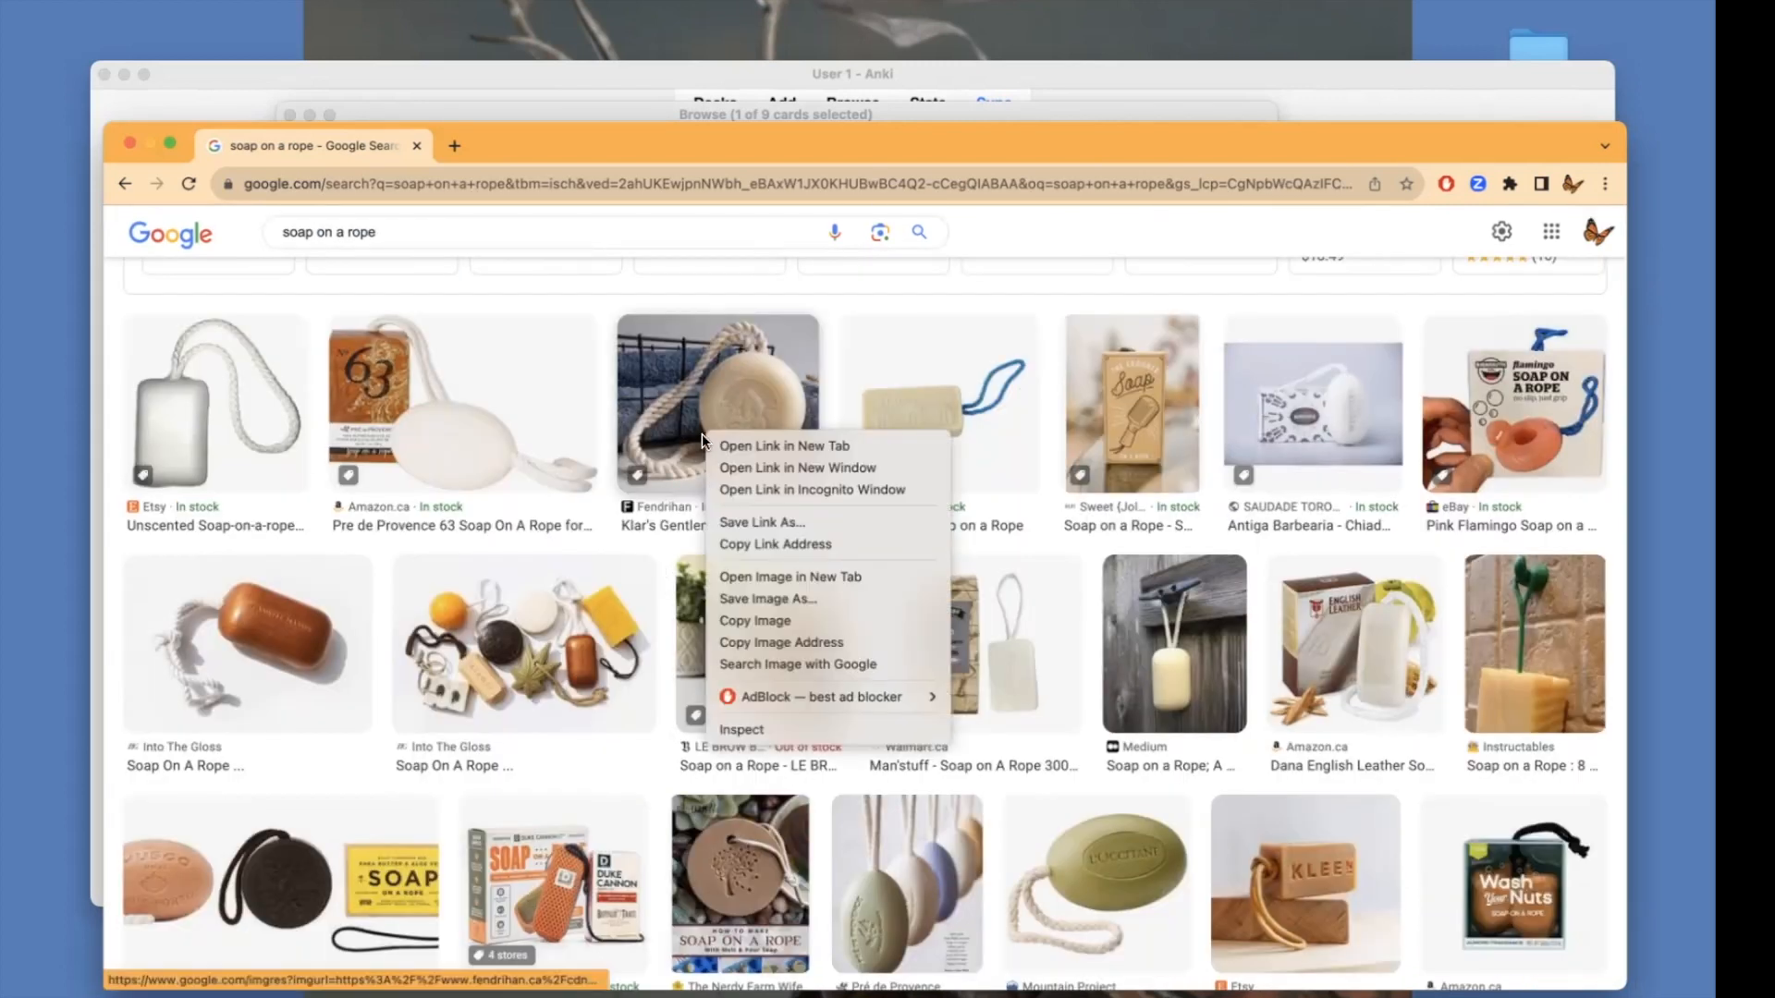
click(717, 620)
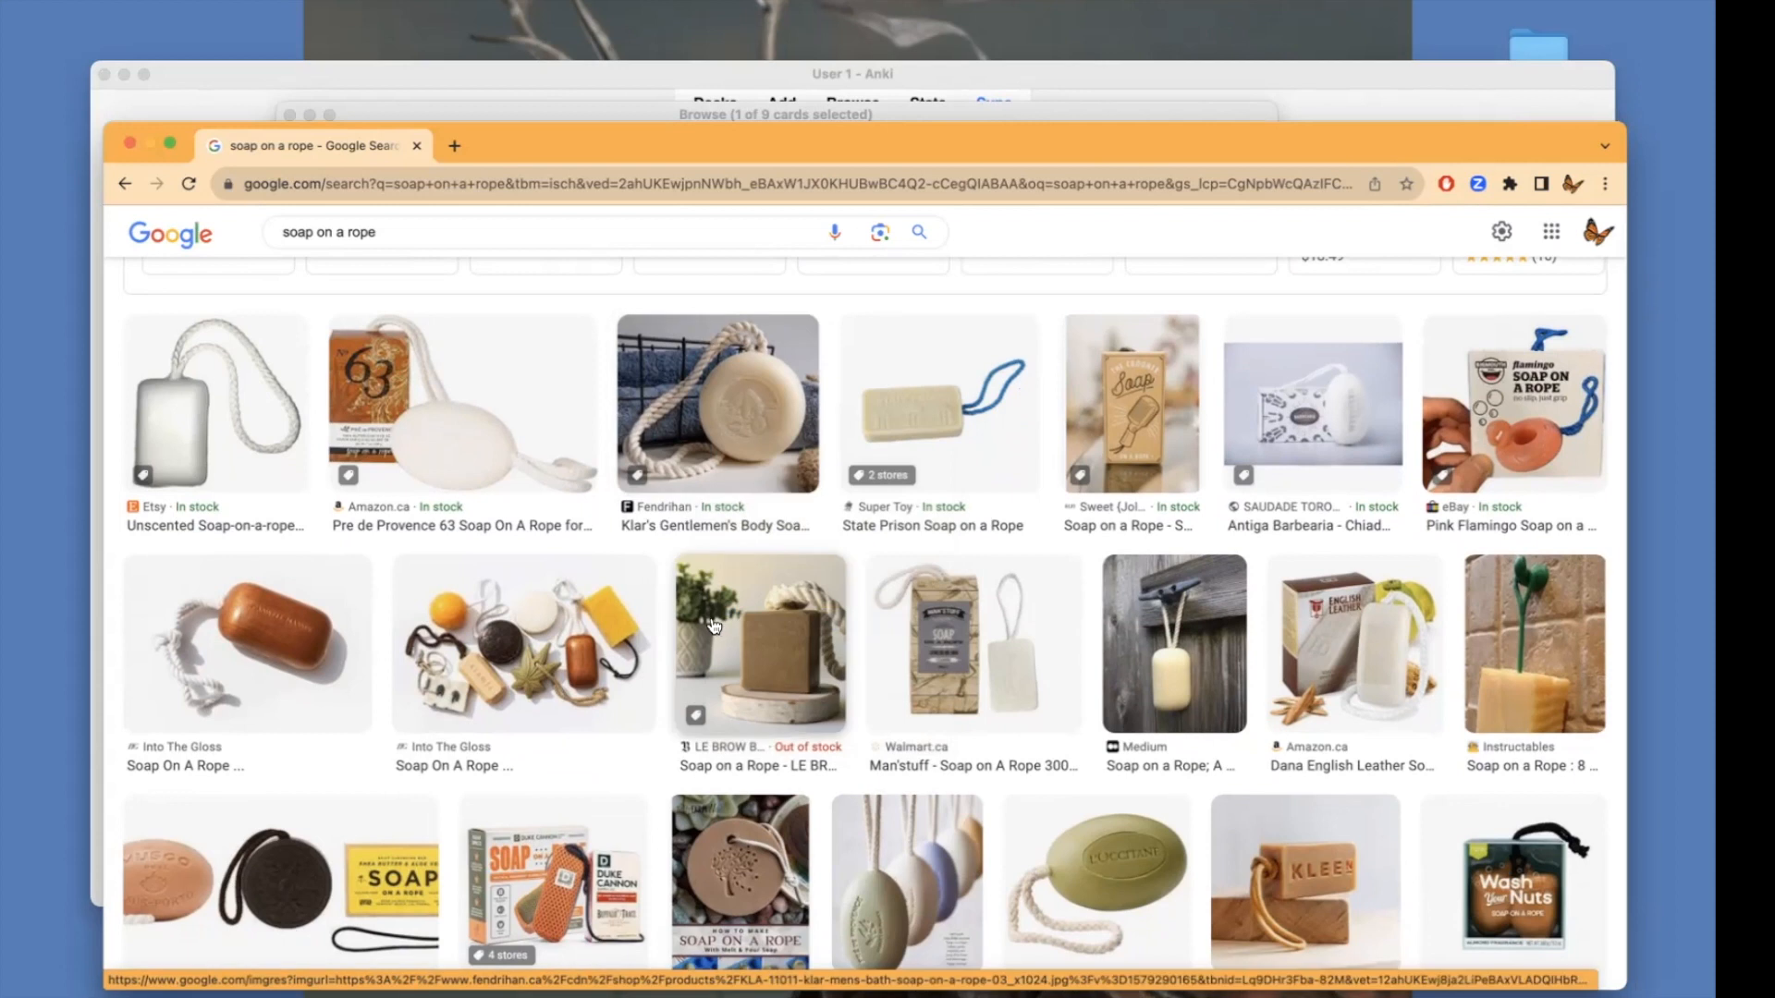
Switch to Anki and paste the copied soap-on-a-rope image into the siabann note's Picture field
key(super+Tab)
key(super+Tab)
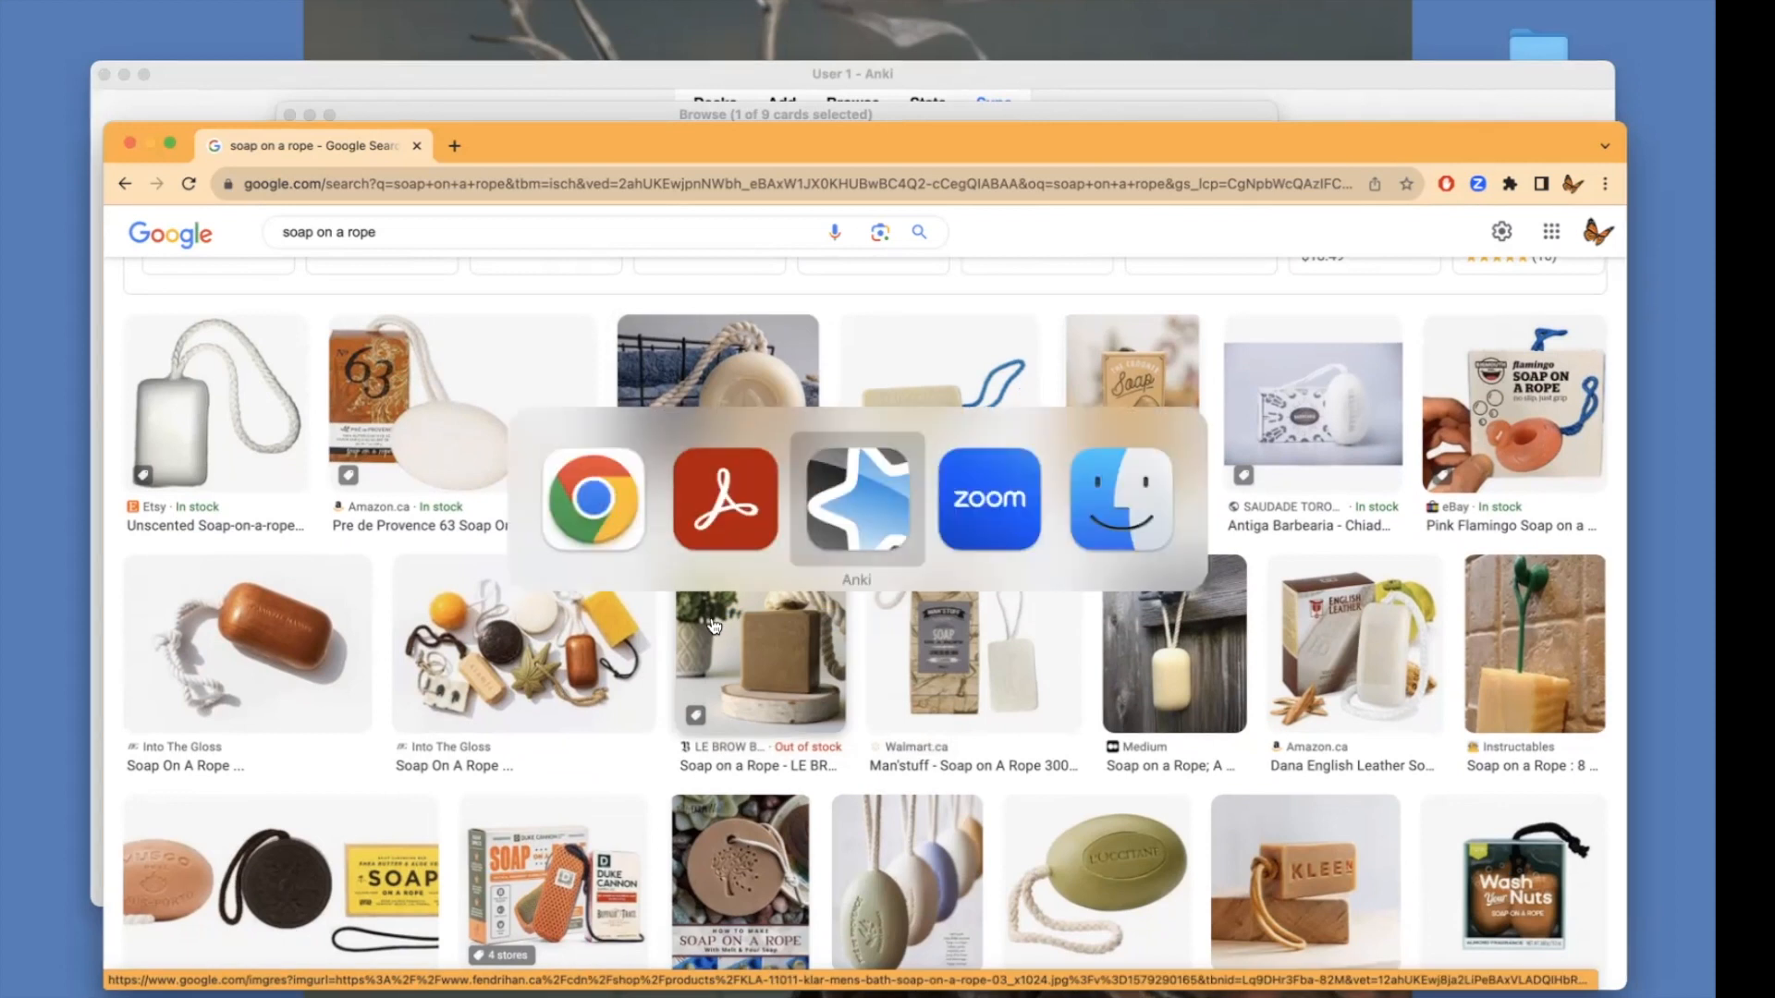
drag(1166, 394, 740, 407)
key(super+v)
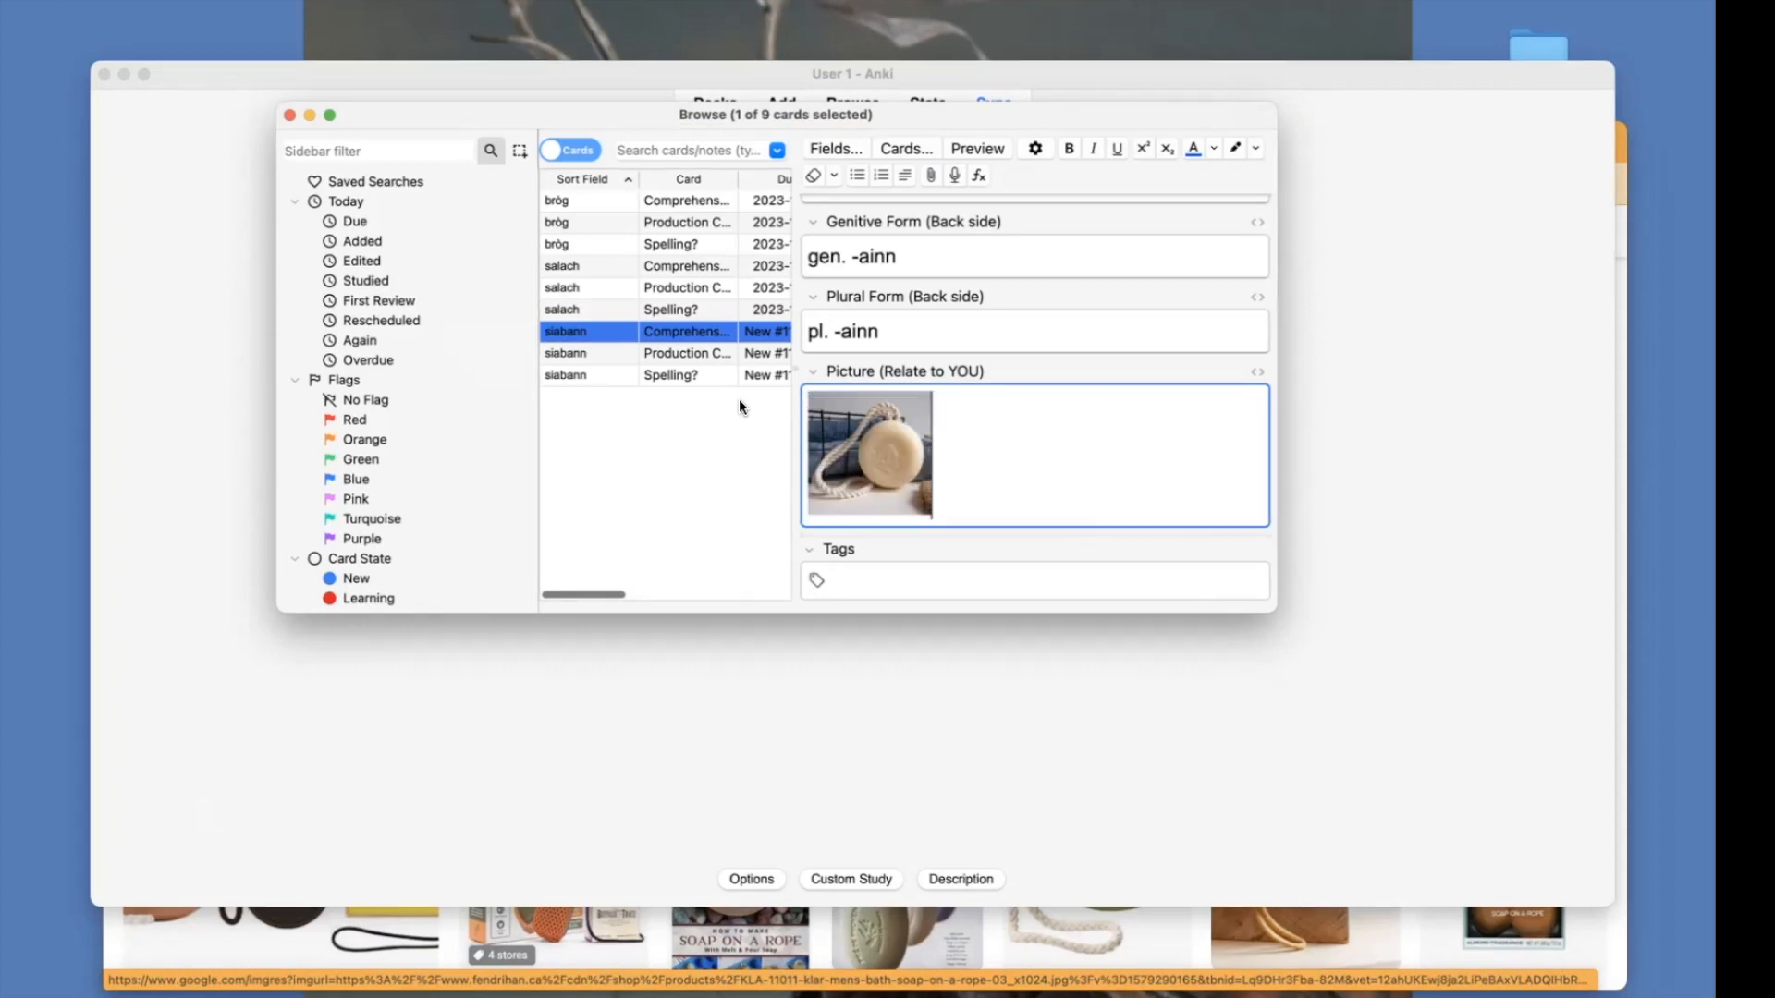
Replace the siabann note's Personal Connection placeholder text with a two-word cue: the person's first name in possessive form plus "Christmas"
scroll(931, 399, down, 3)
scroll(932, 401, down, 1)
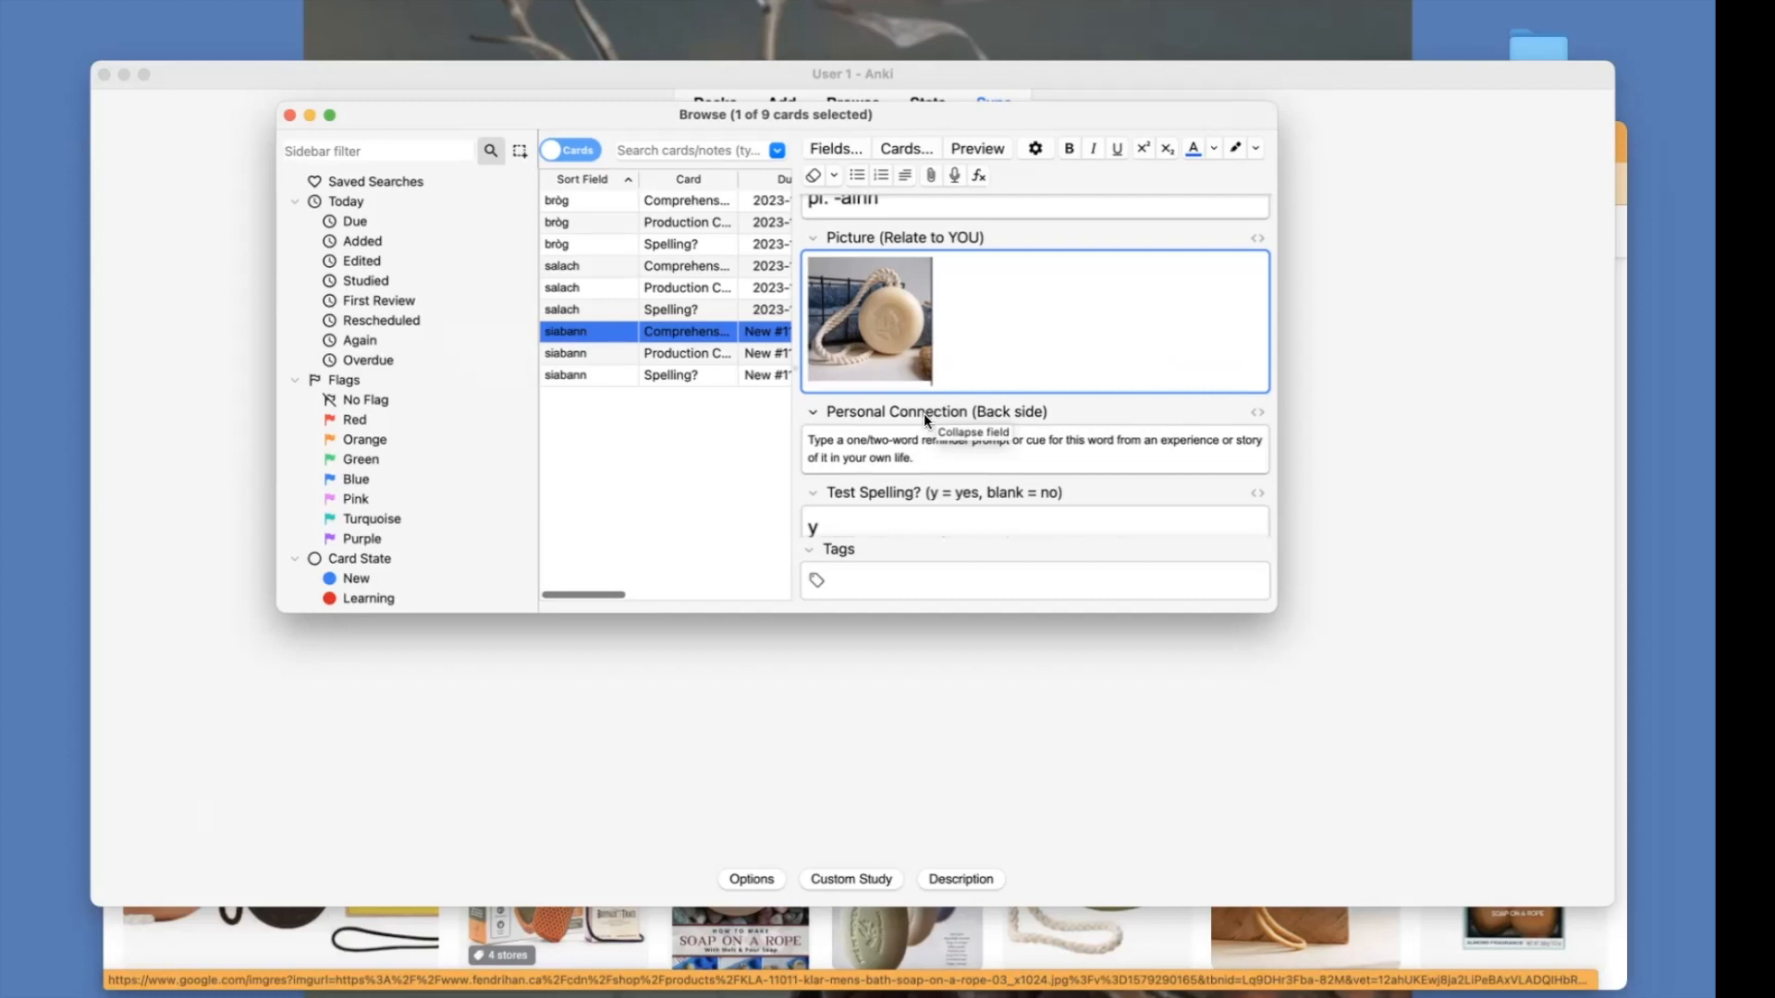
drag(913, 457, 794, 437)
key(BackSpace)
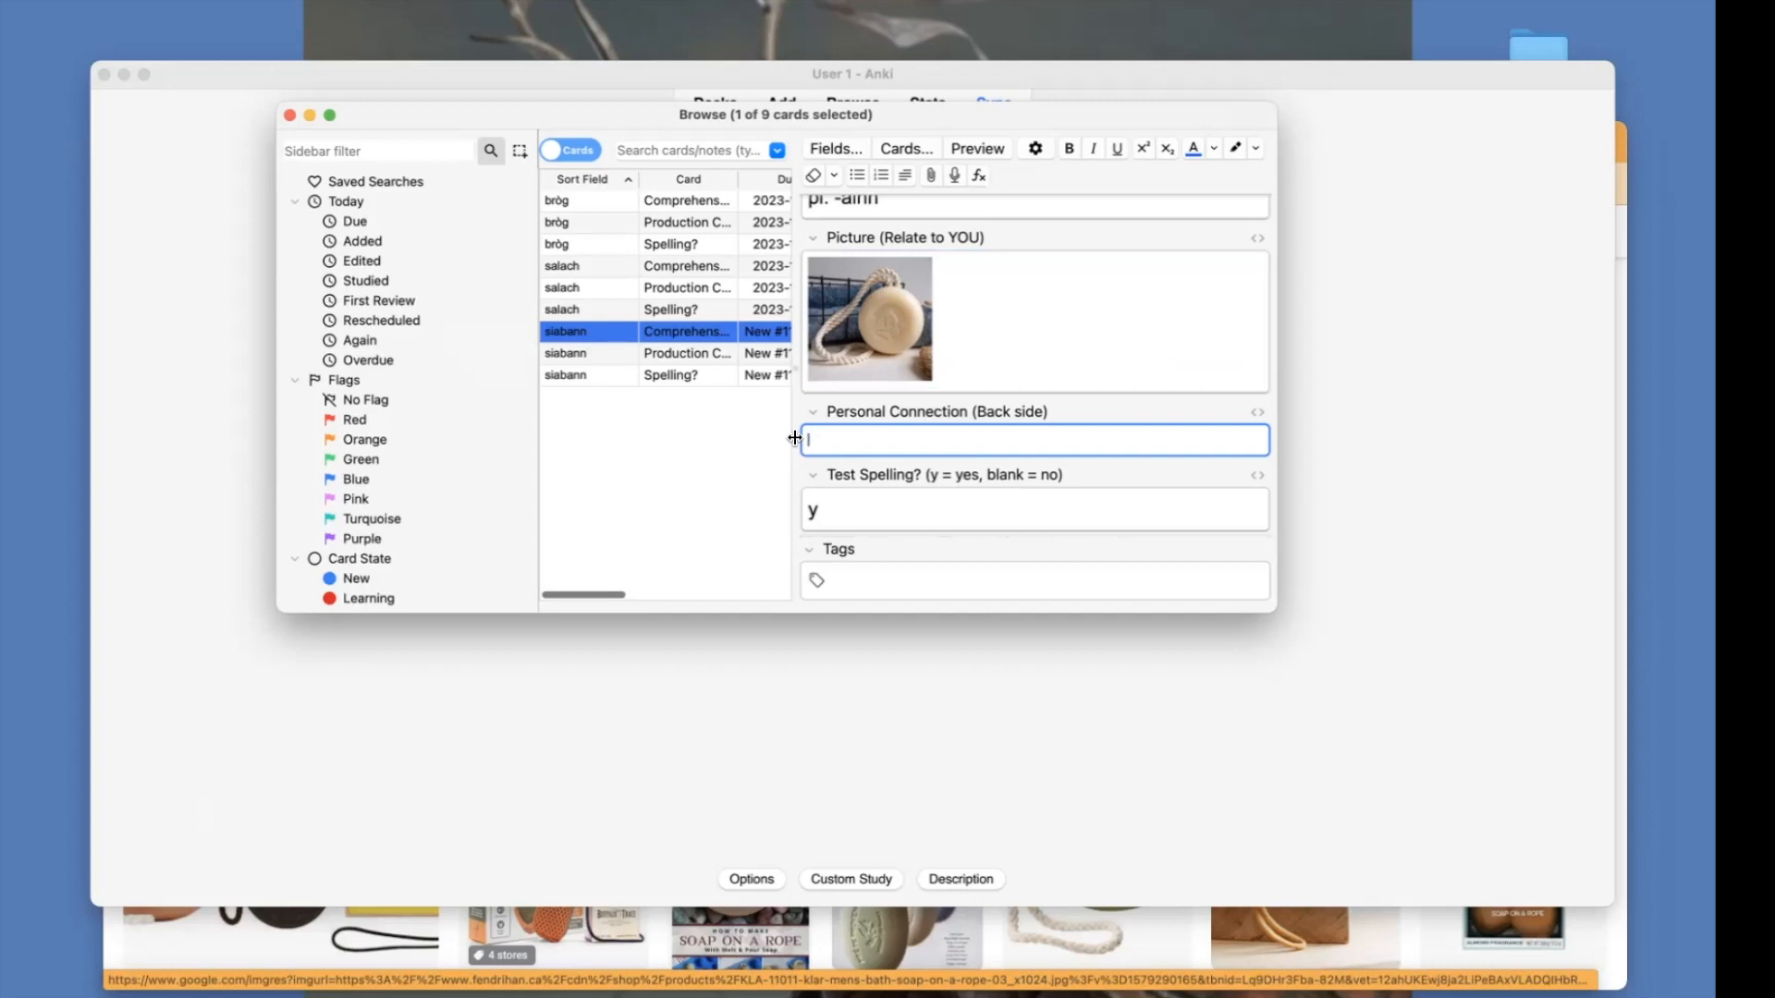
text(Noel's Christmas)
Preview the front and back of the siabann comprehension, production and spelling cards, then close the preview
click(975, 149)
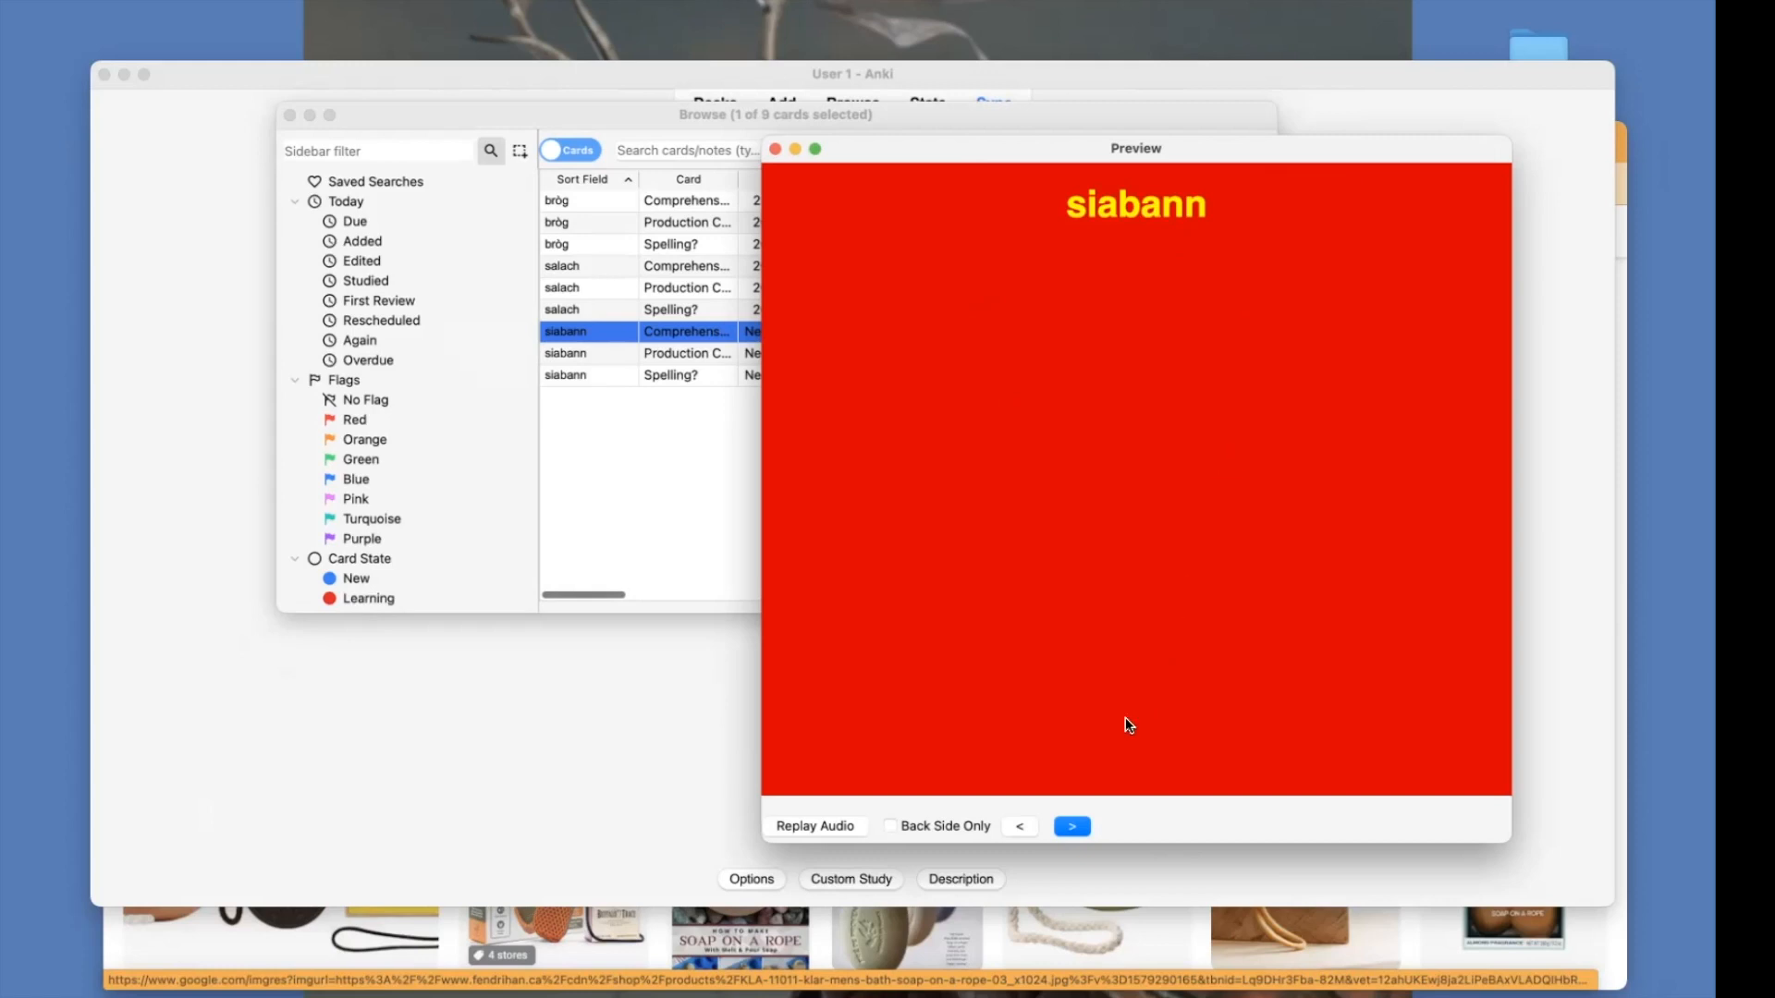
click(1073, 826)
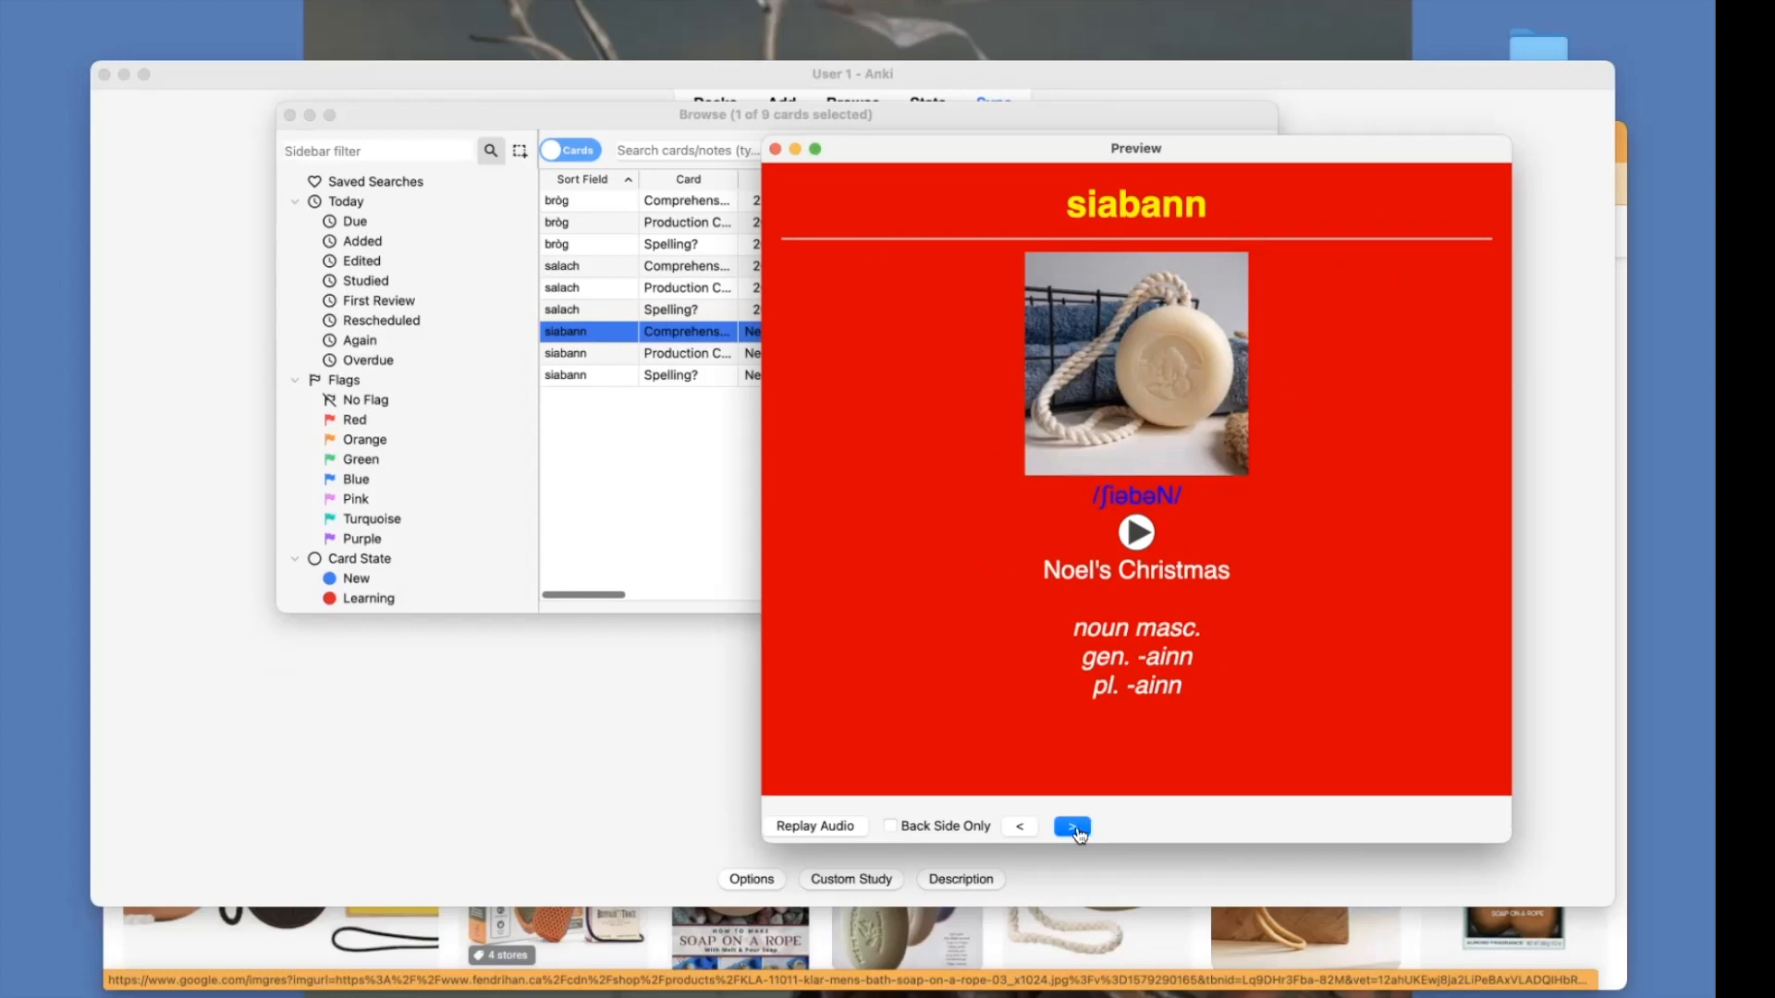
key(Right)
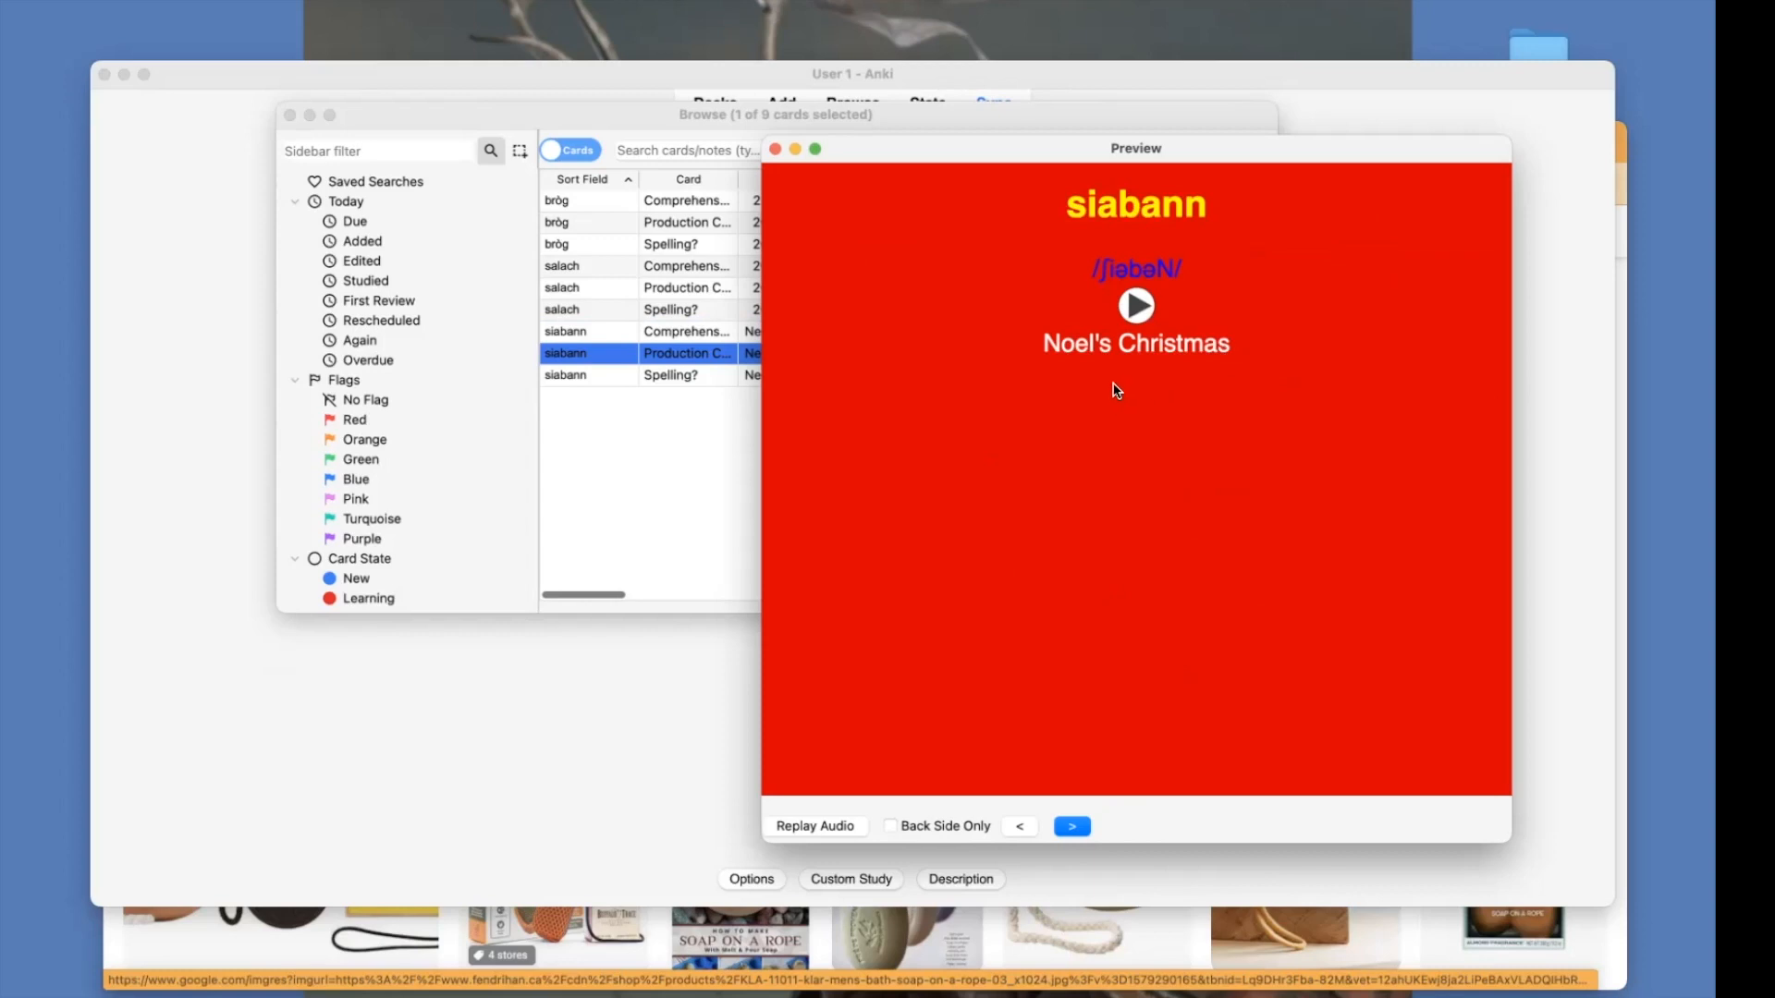
click(1068, 827)
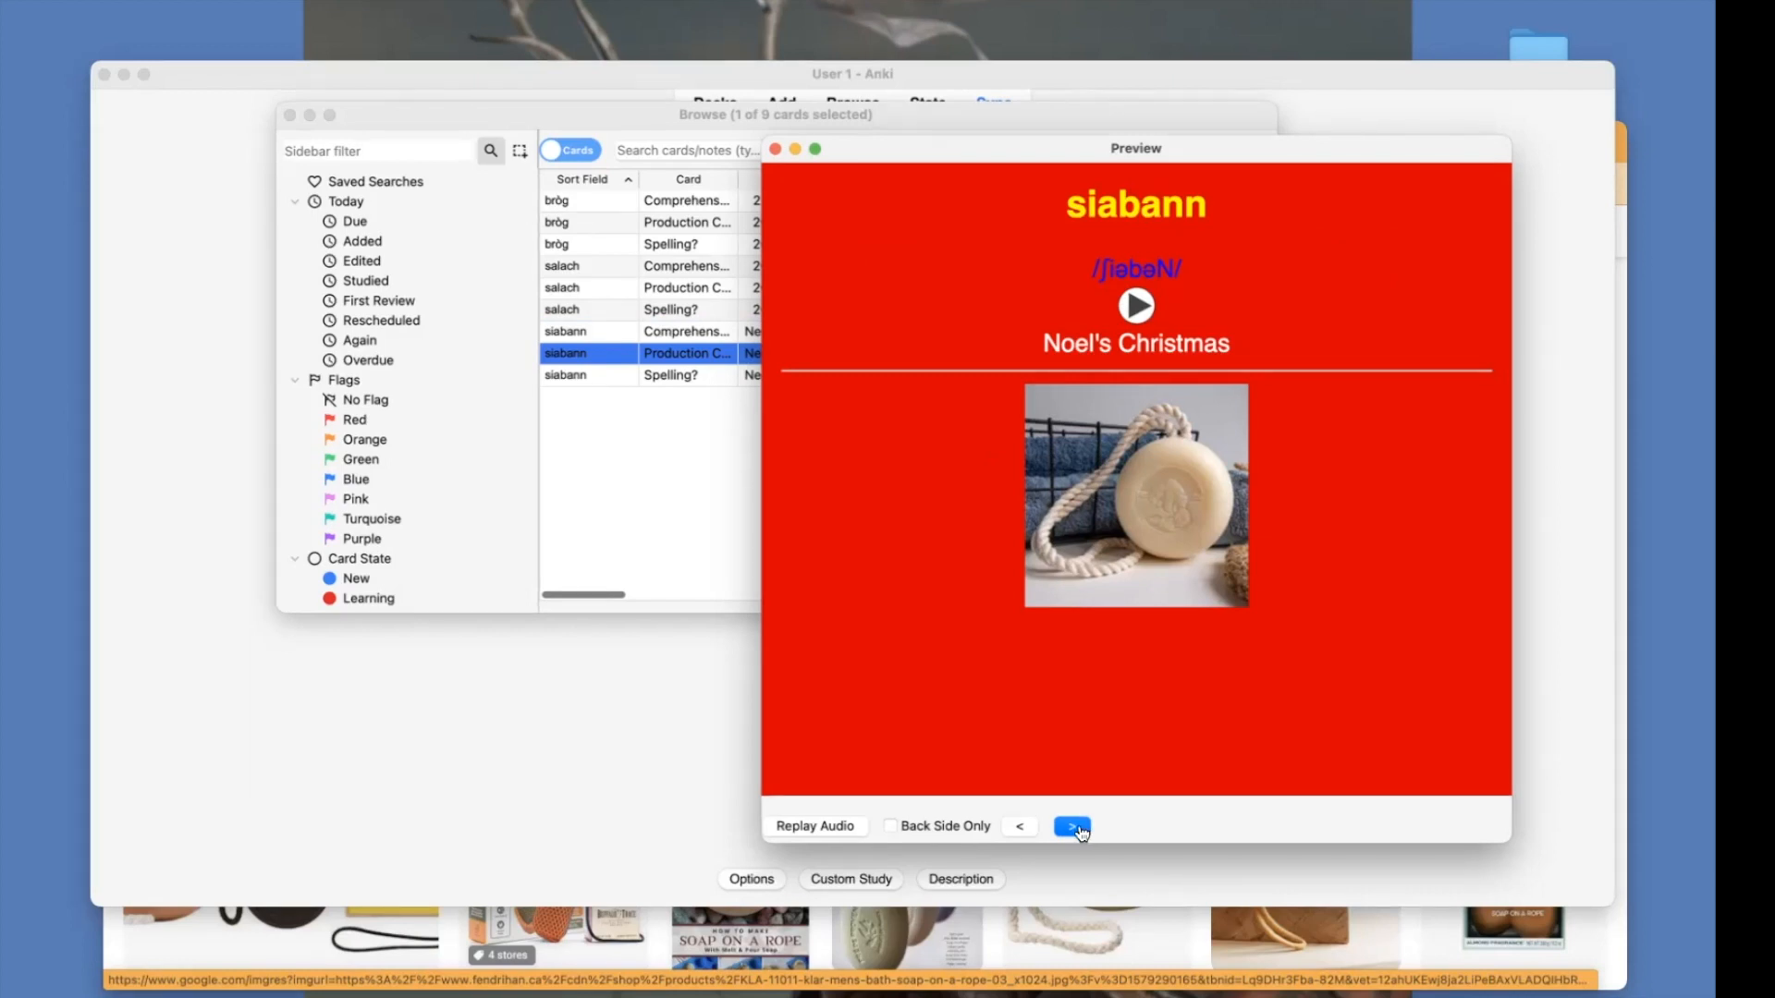
click(1075, 830)
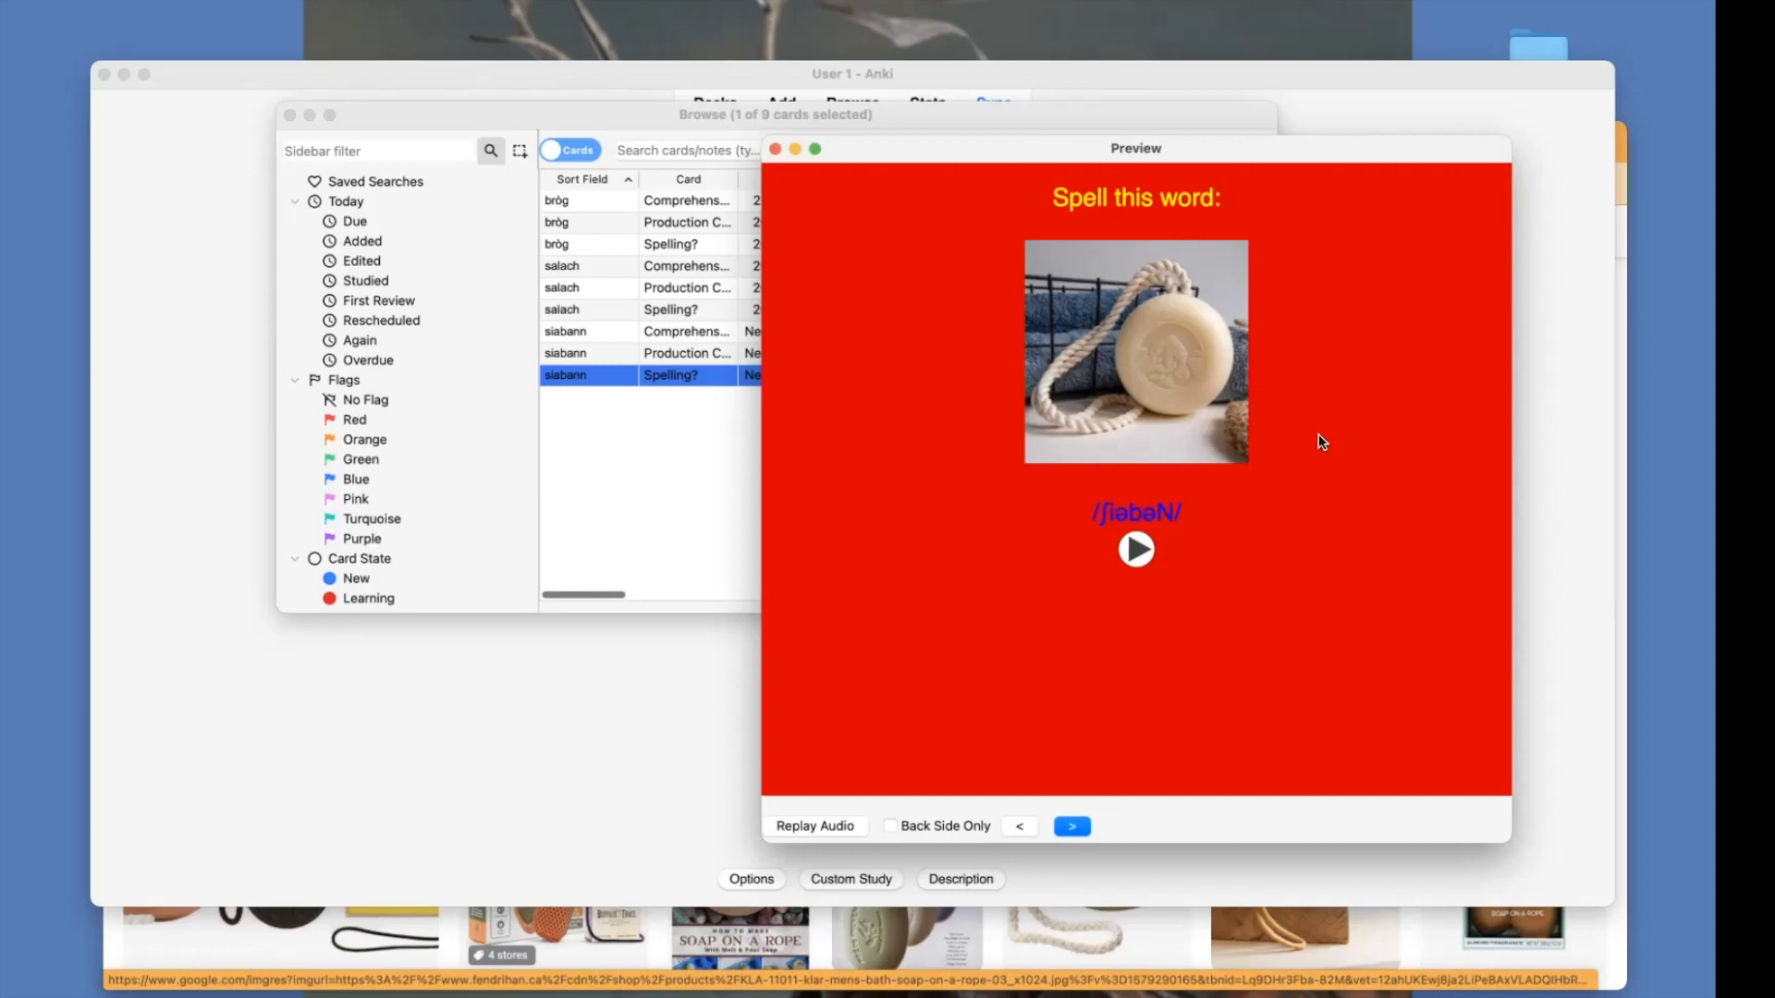
click(1070, 828)
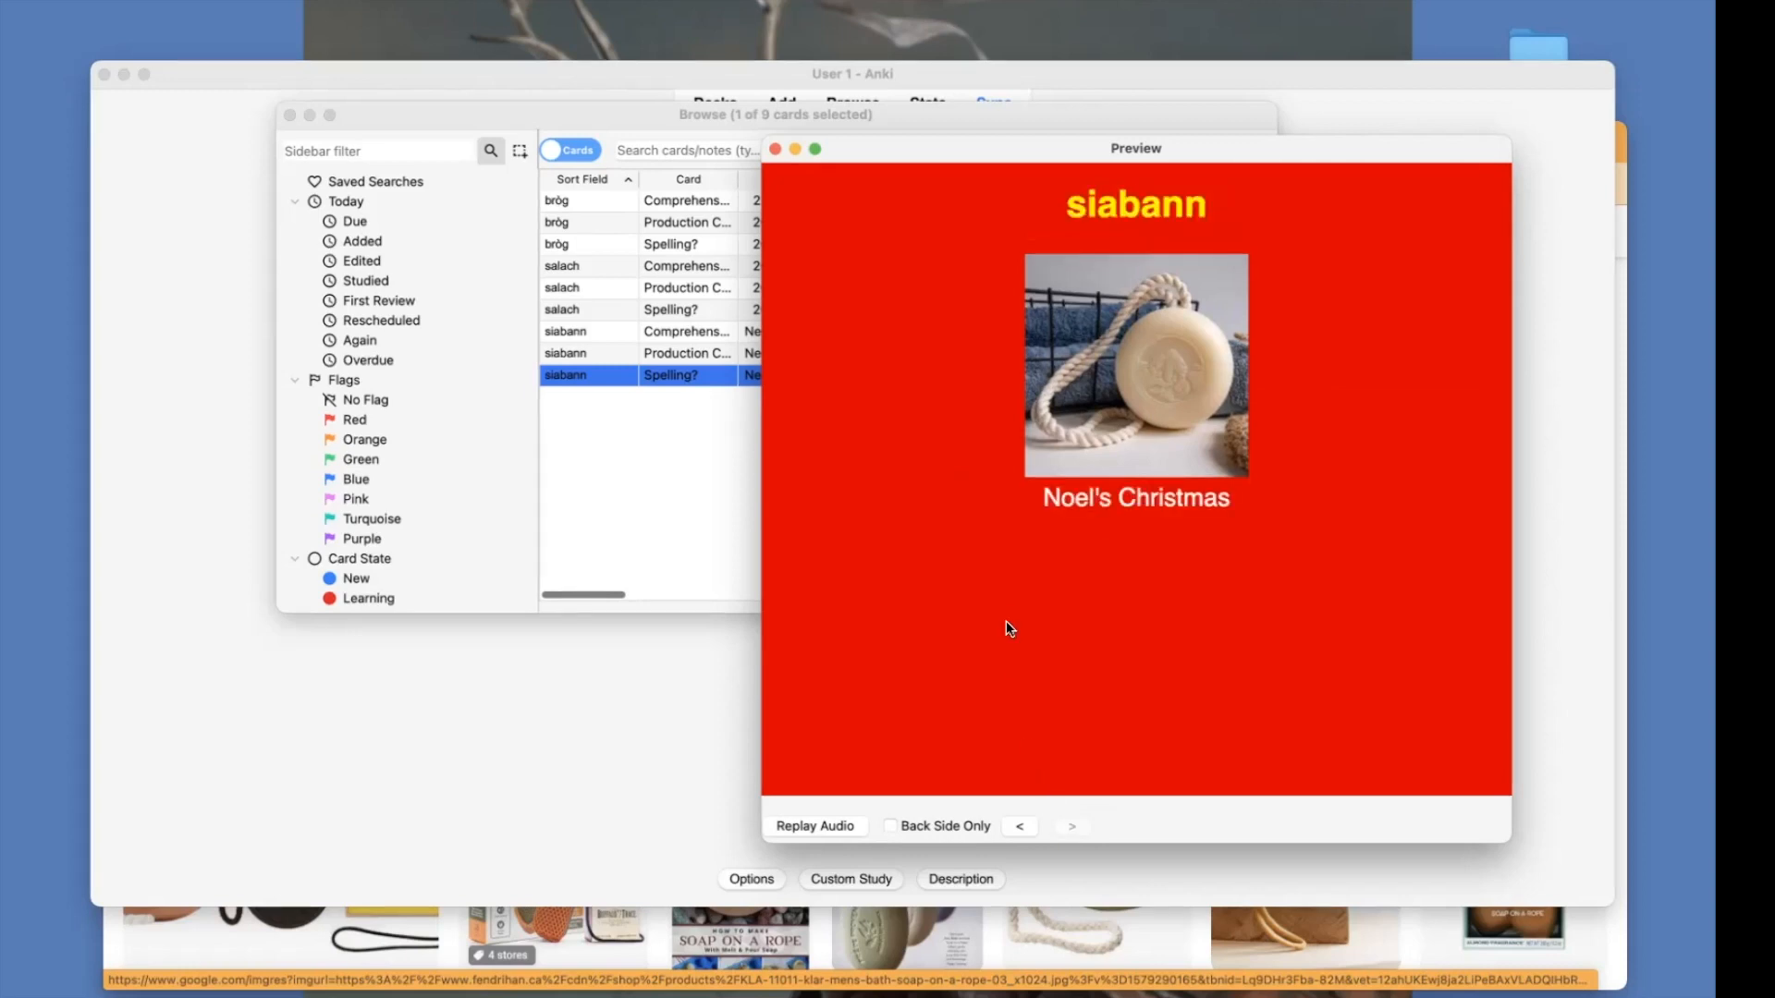
click(775, 150)
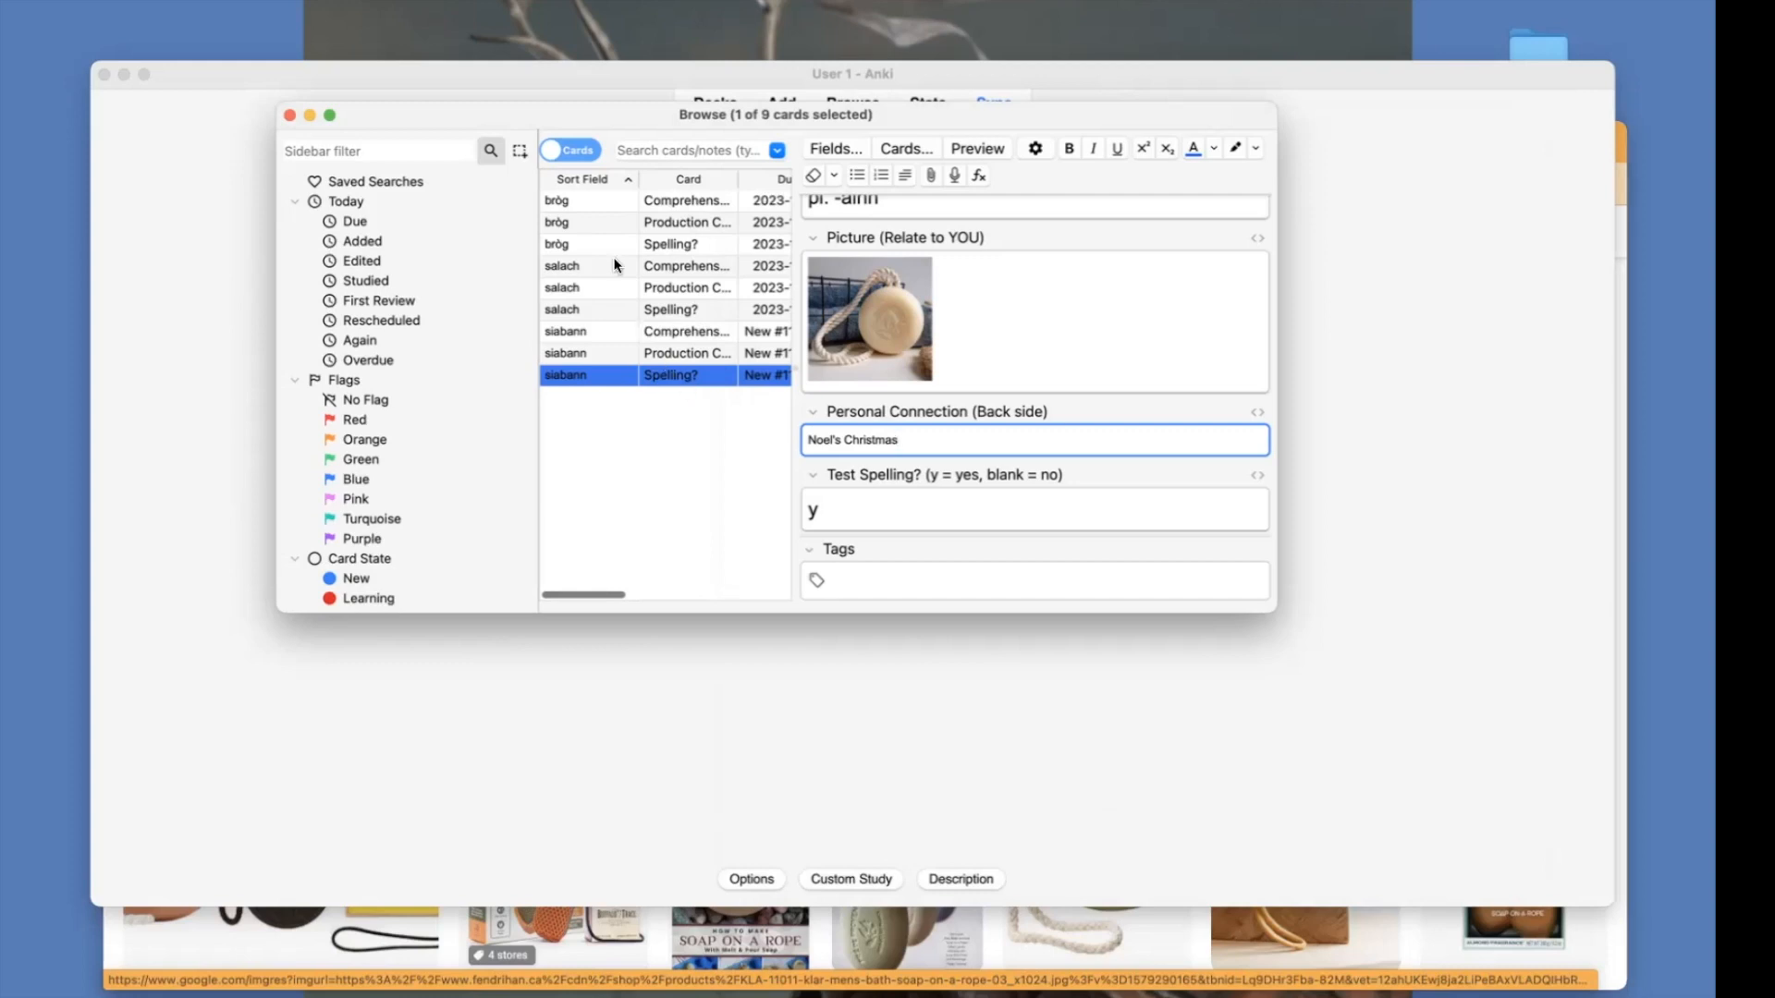
Move all the bròg, salach and siabann cards to the Gàidhlig Demo Study Deck, then close the card browser
click(597, 223)
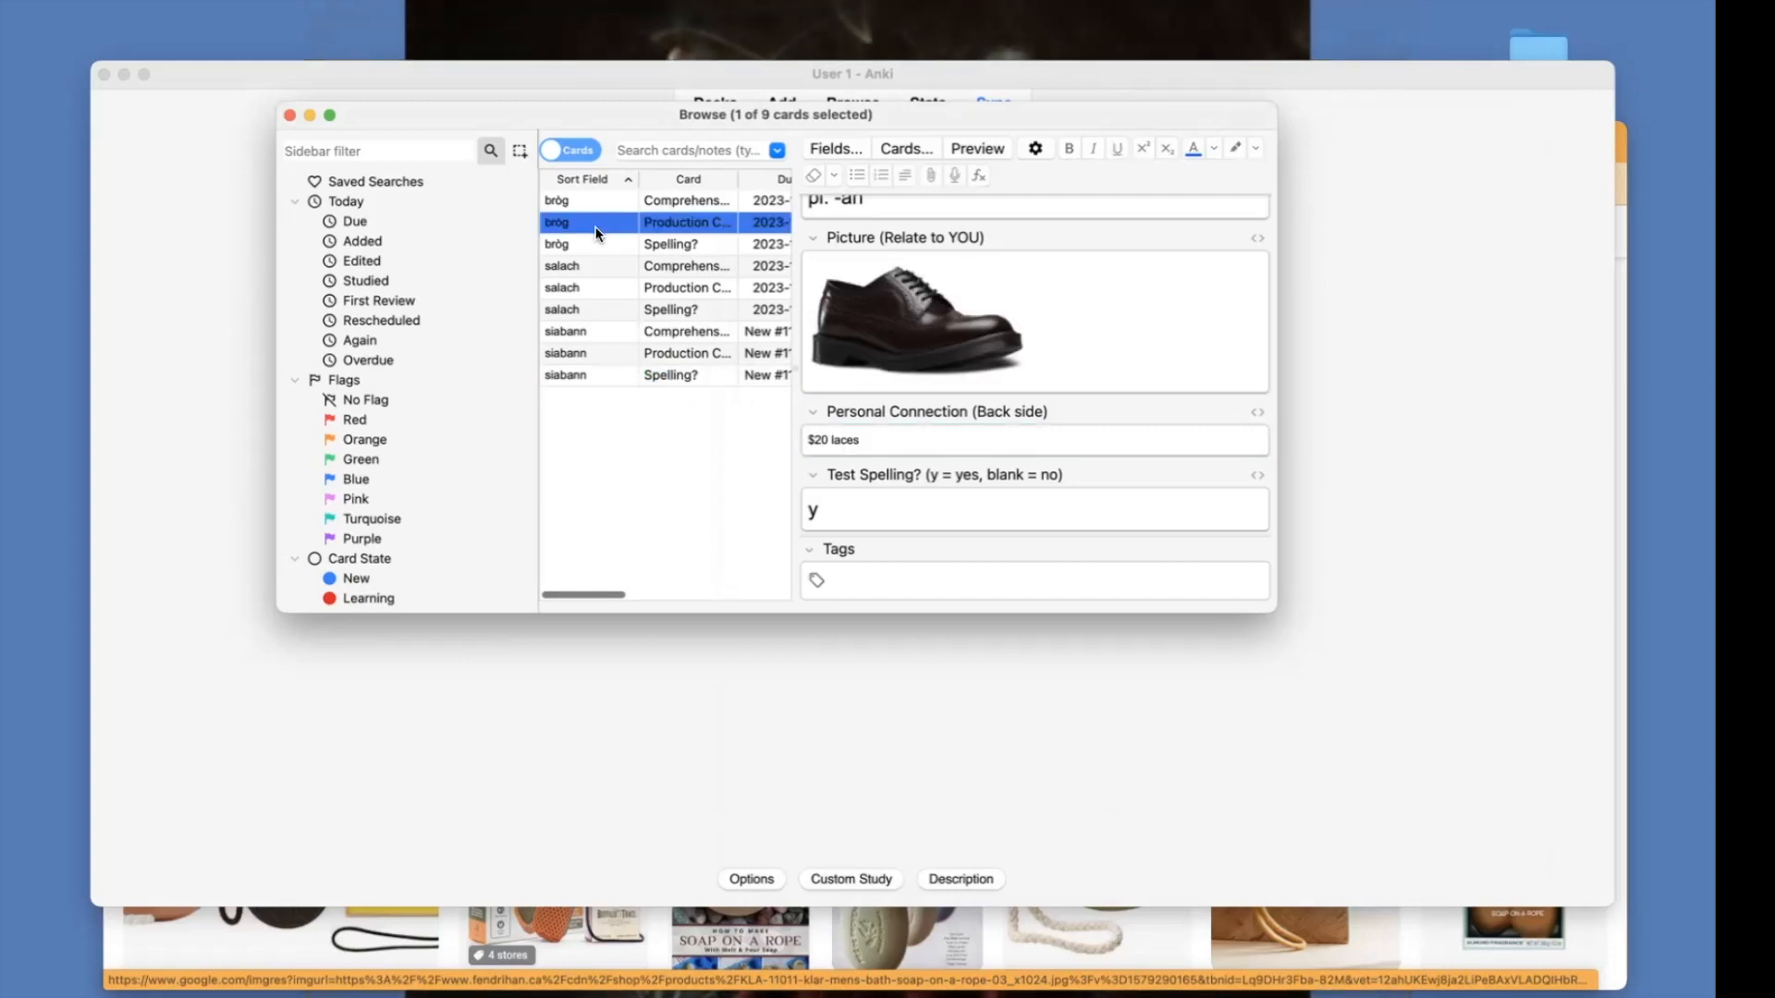
key(super+a)
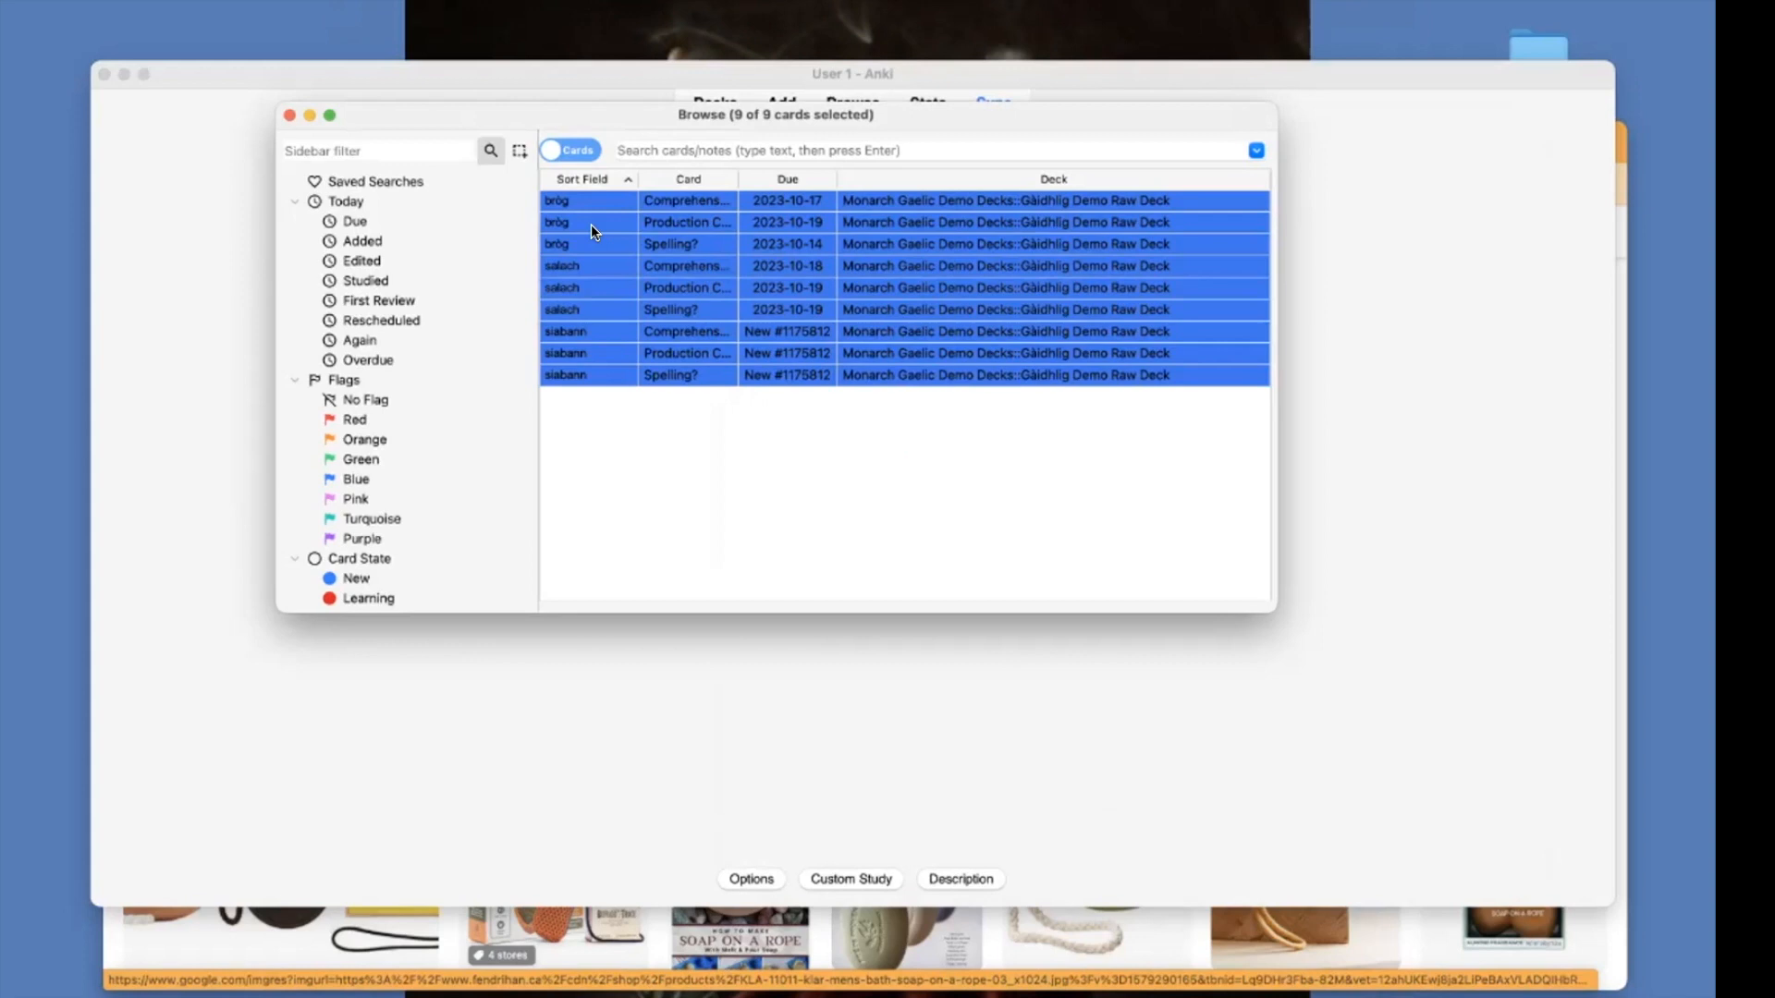
right_click(597, 229)
click(651, 242)
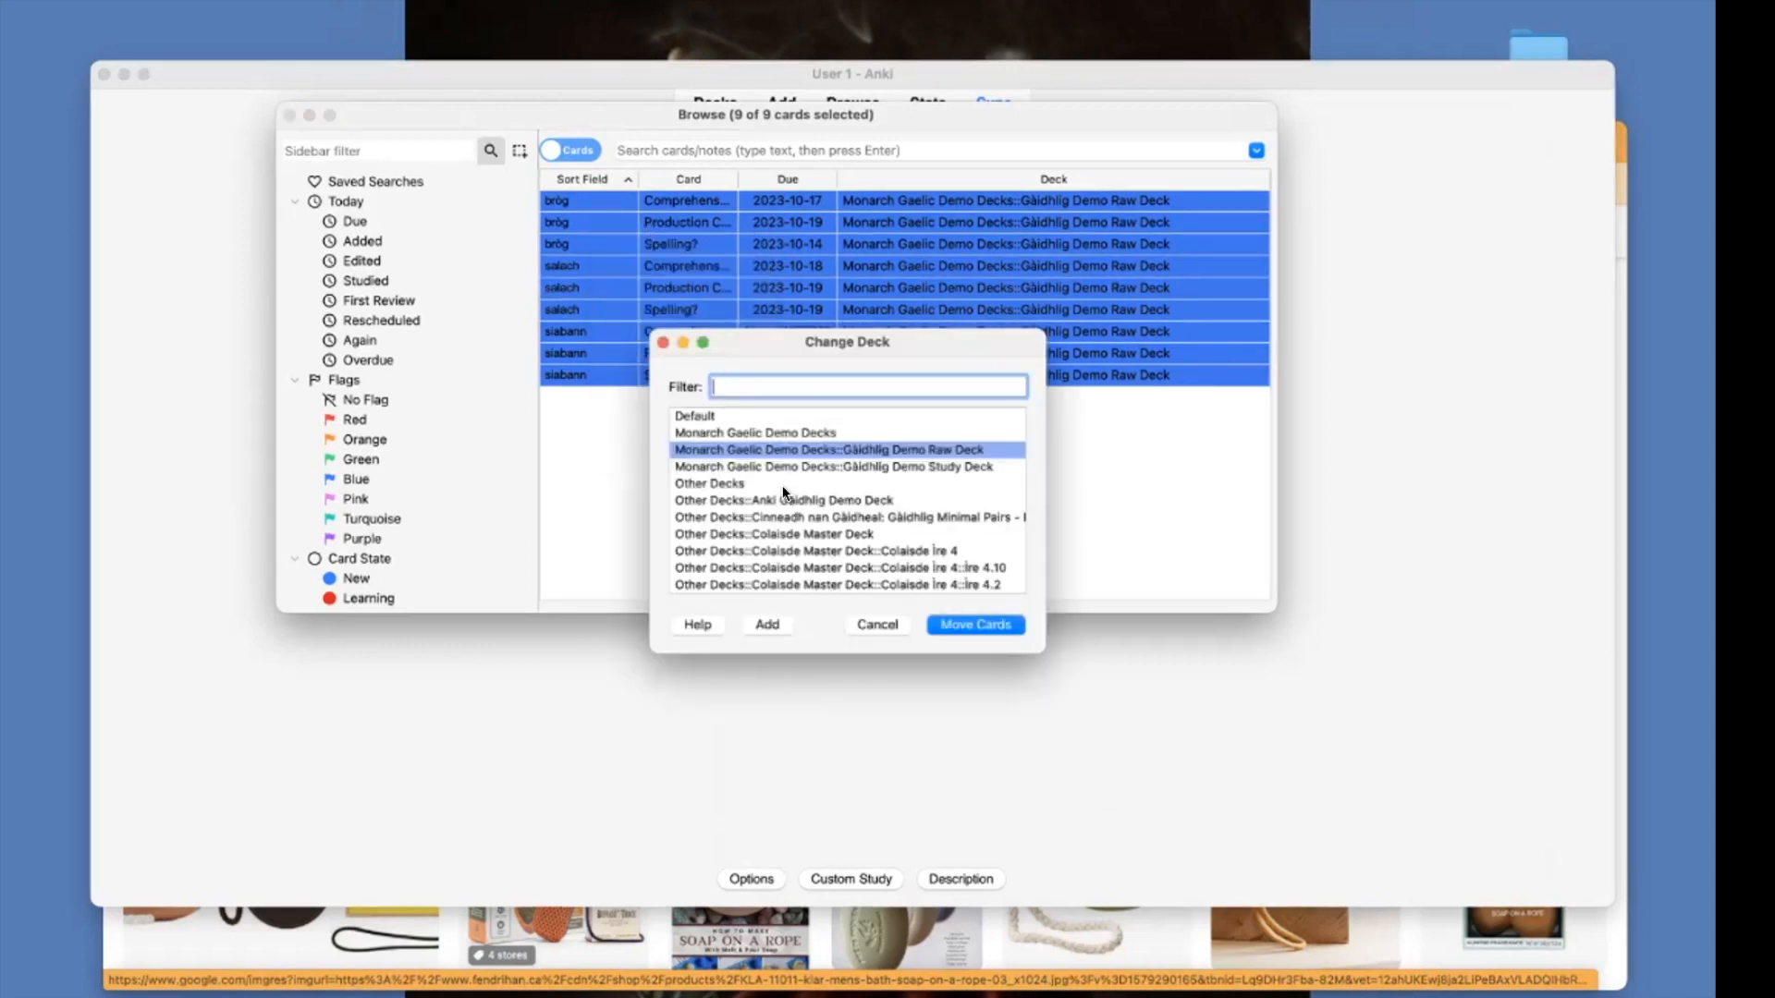
click(804, 467)
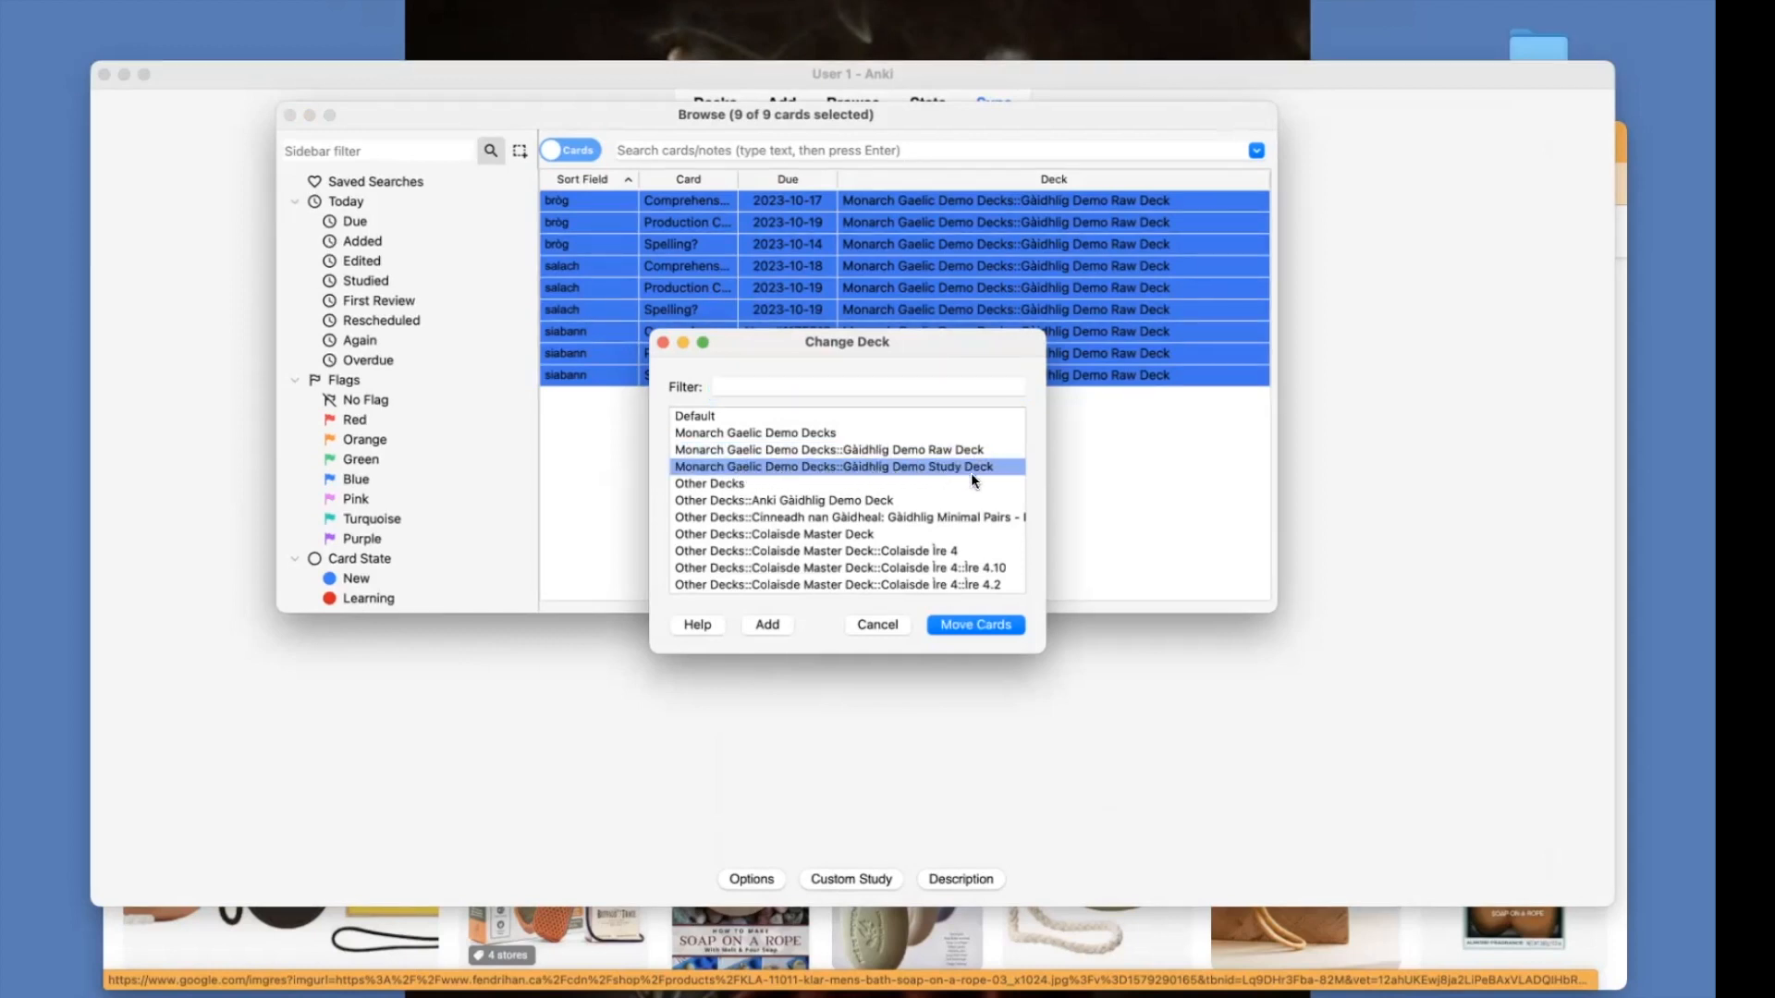
click(987, 626)
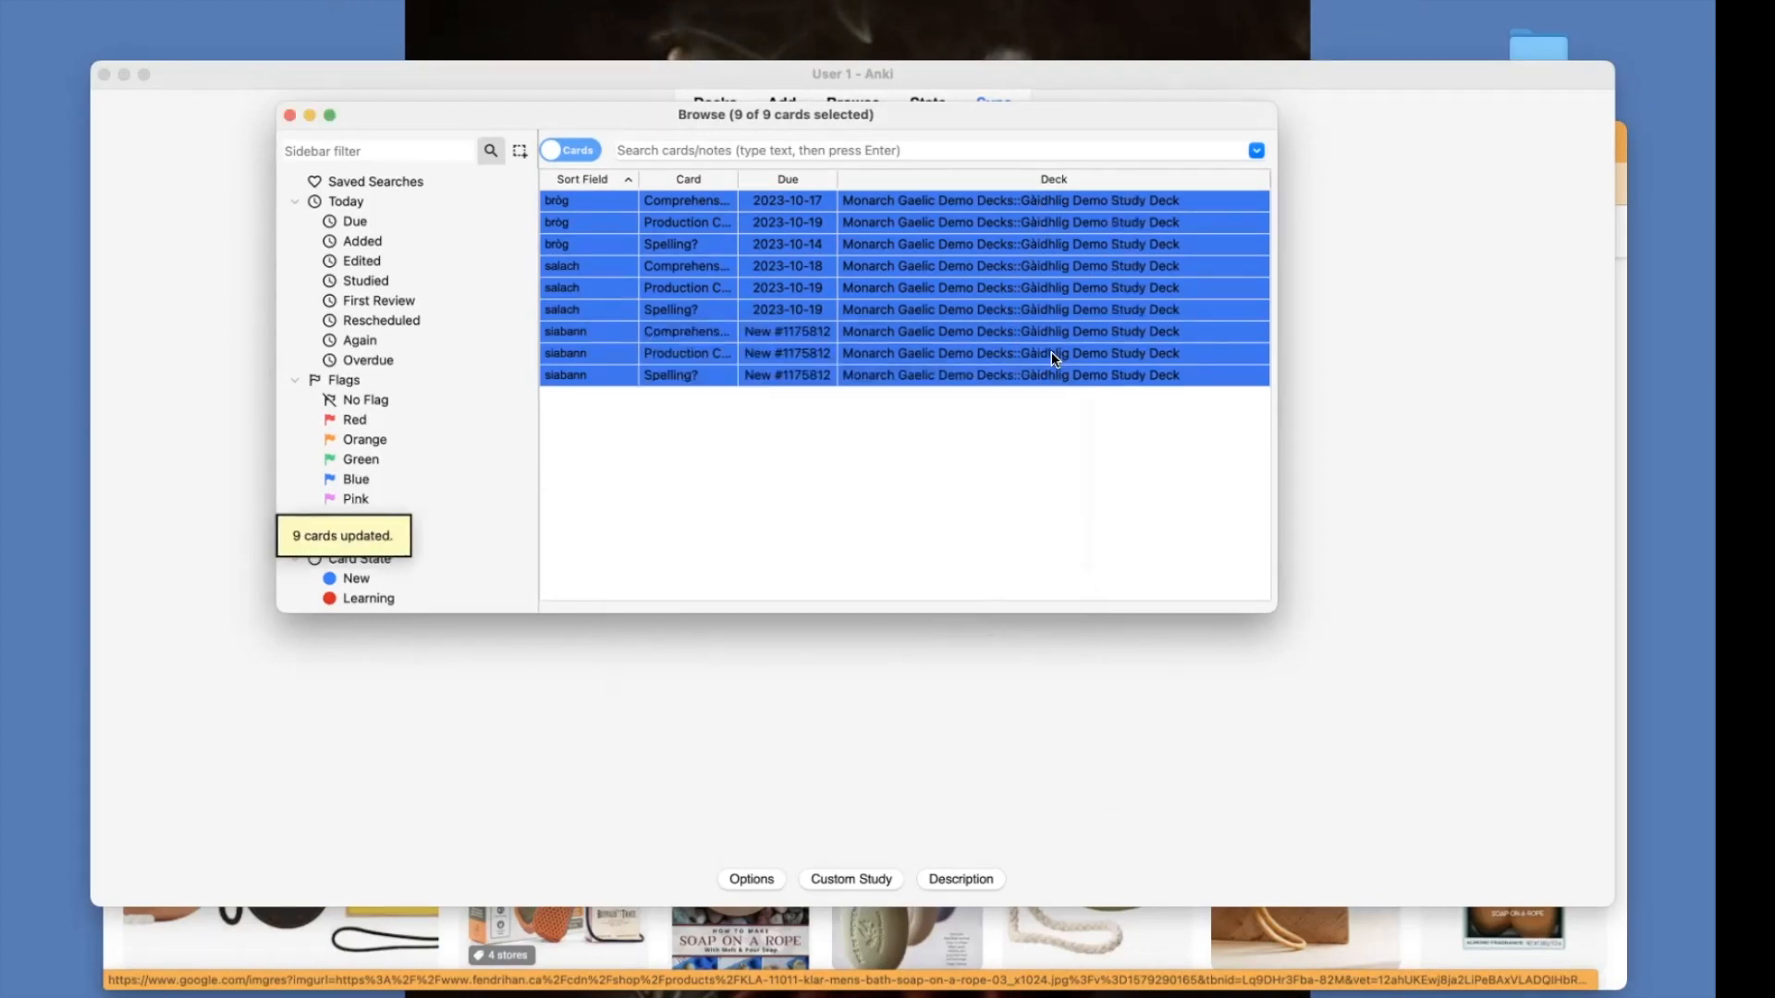
click(289, 115)
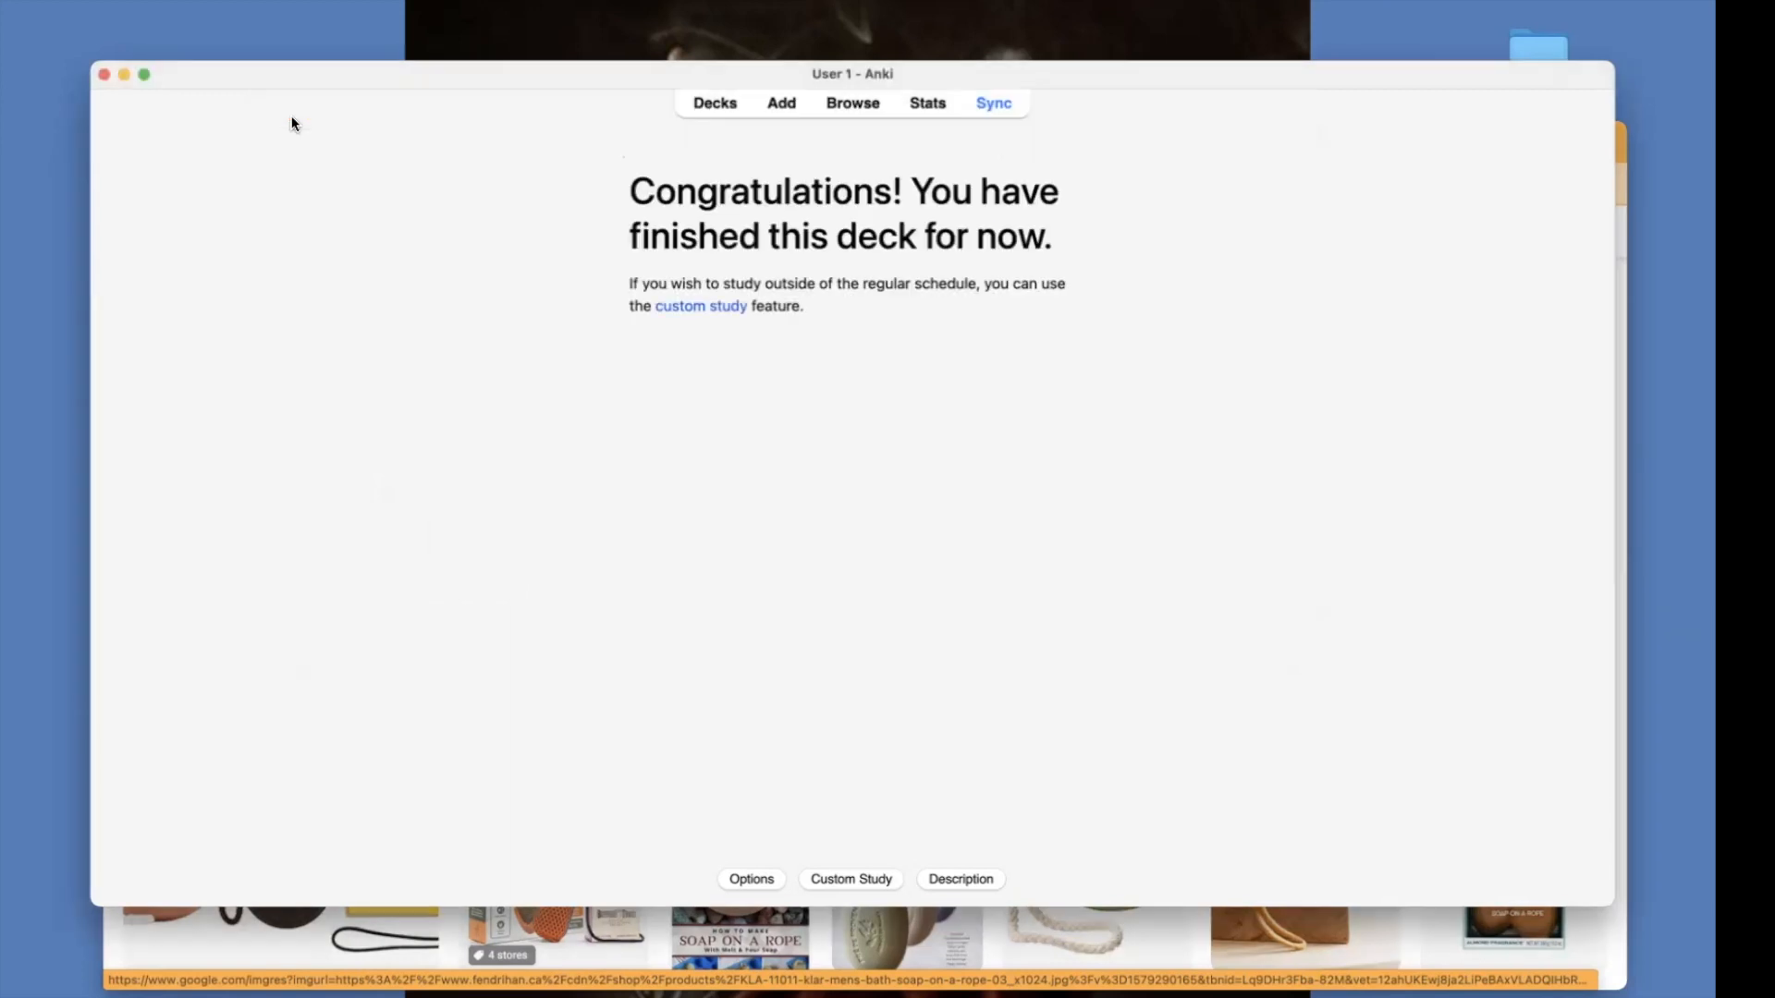
Start studying the Gàidhlig Demo Study Deck, reveal the bròg spelling card's answer and rate it Good
click(714, 102)
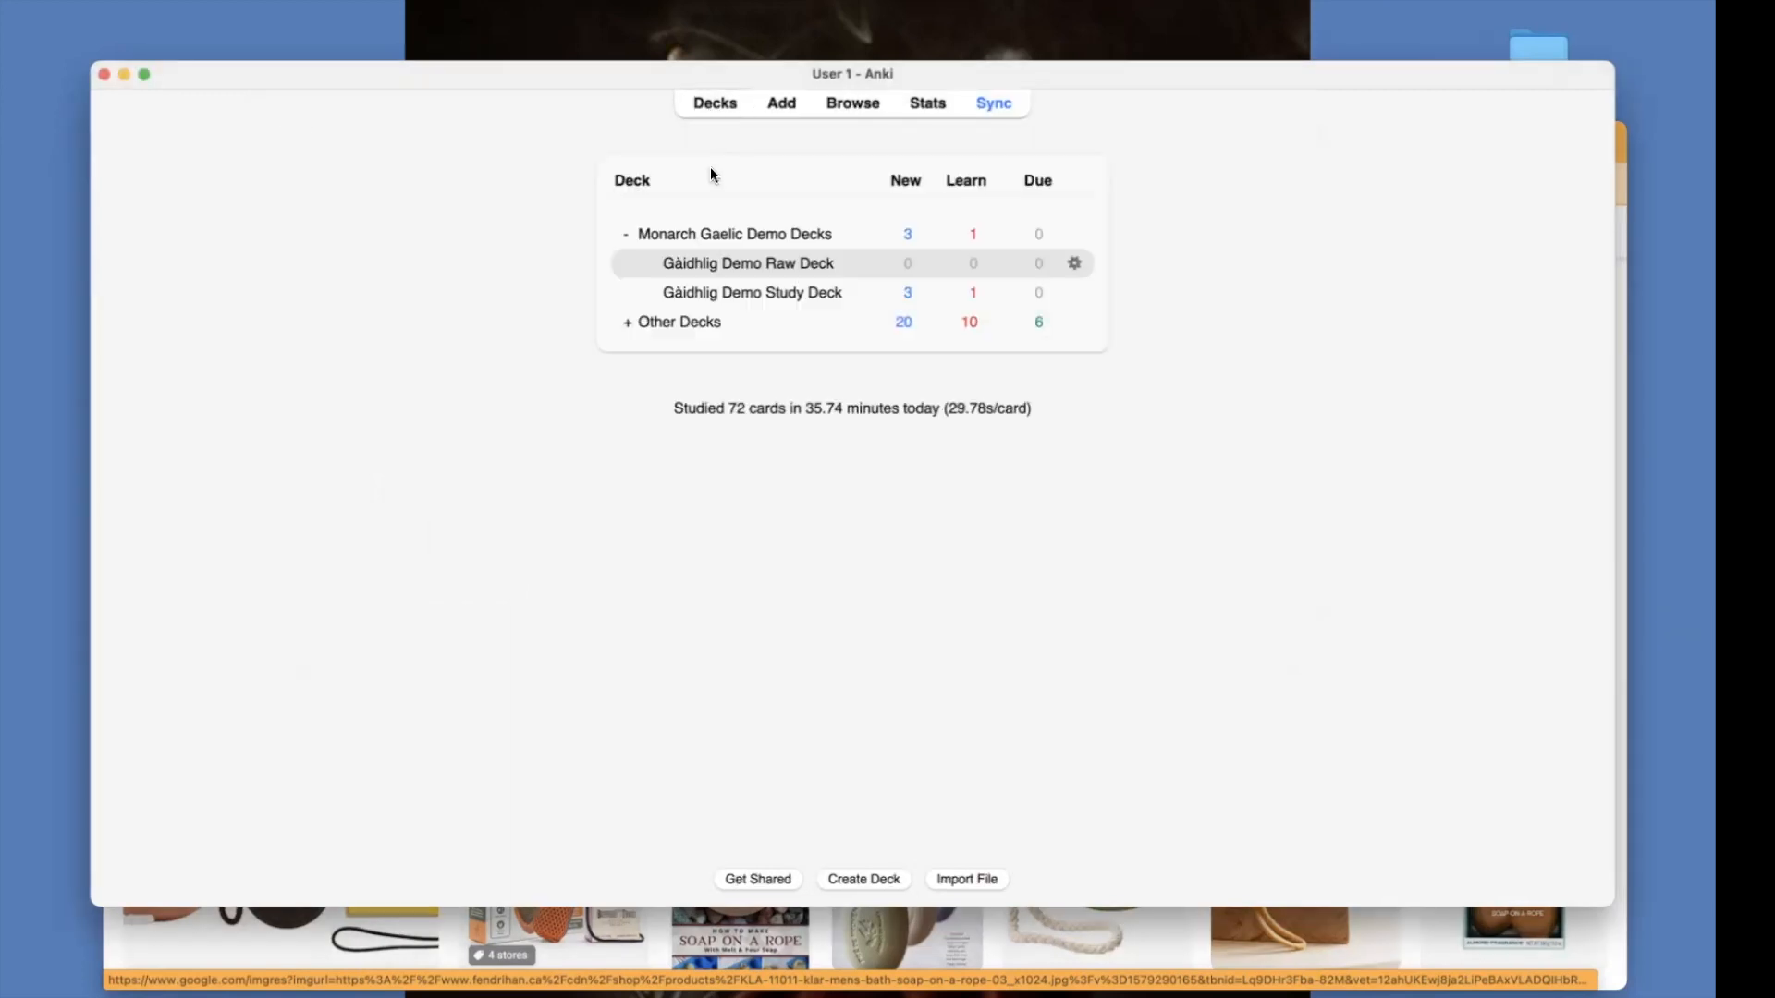
click(737, 293)
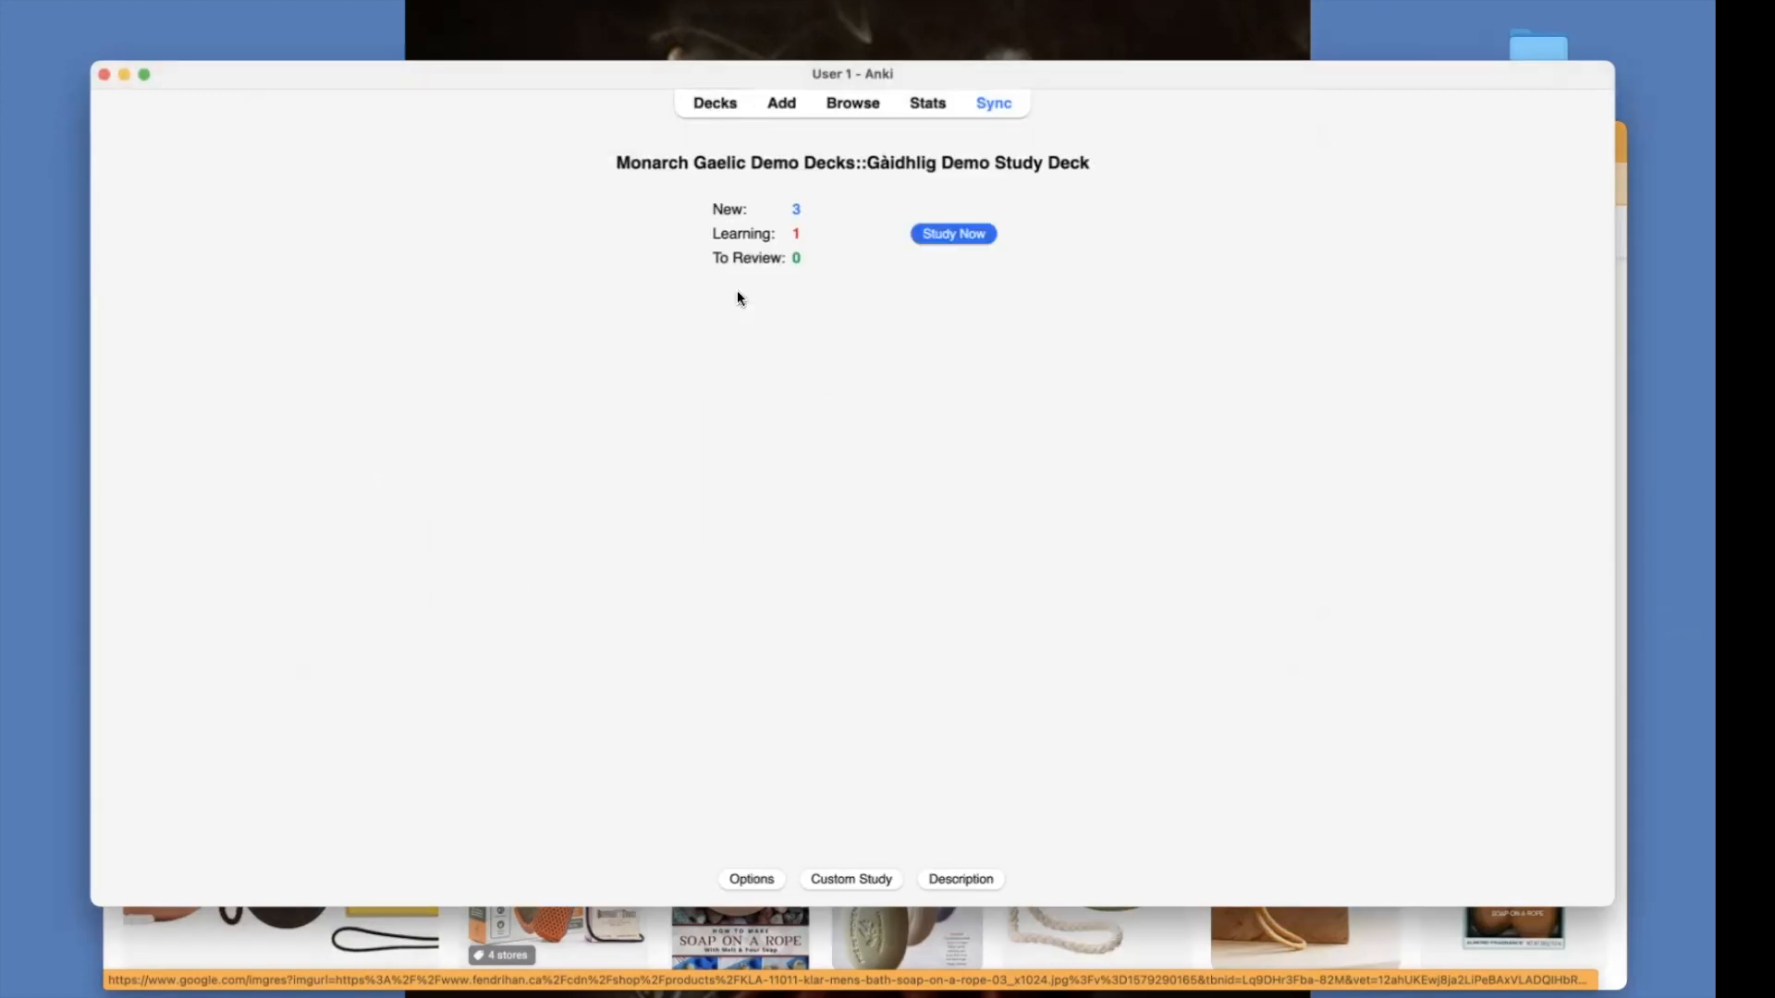
click(962, 237)
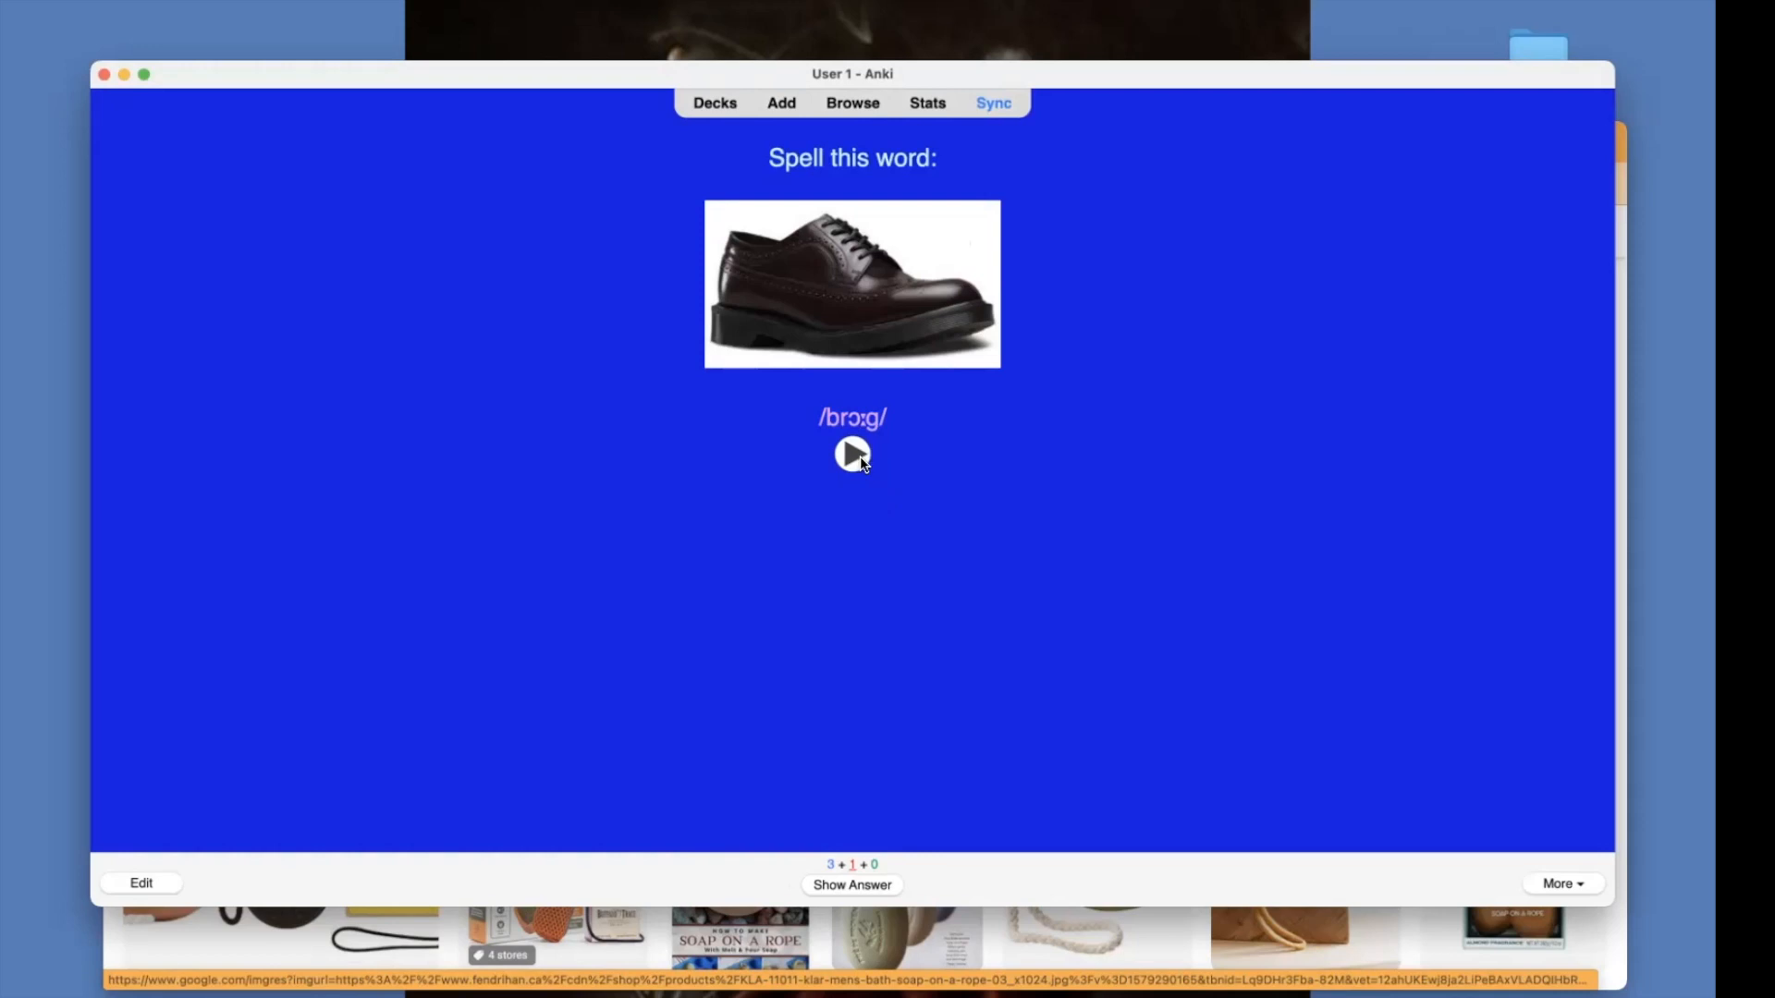
click(852, 886)
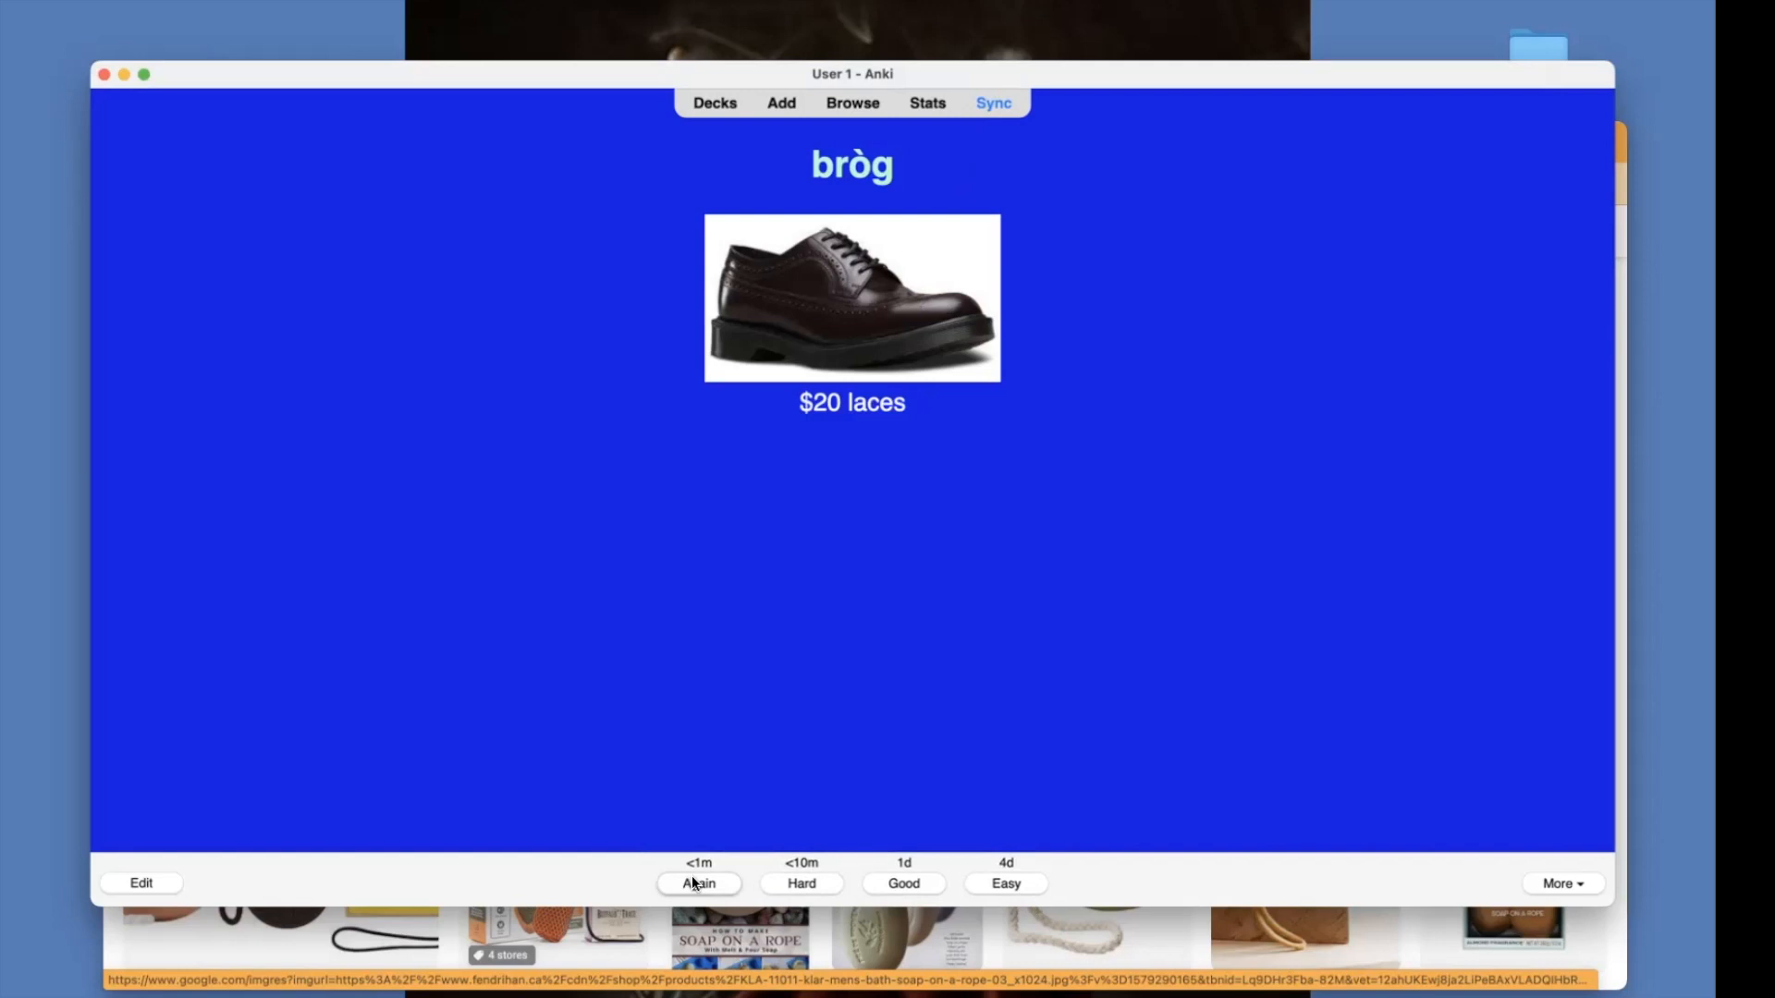
click(897, 890)
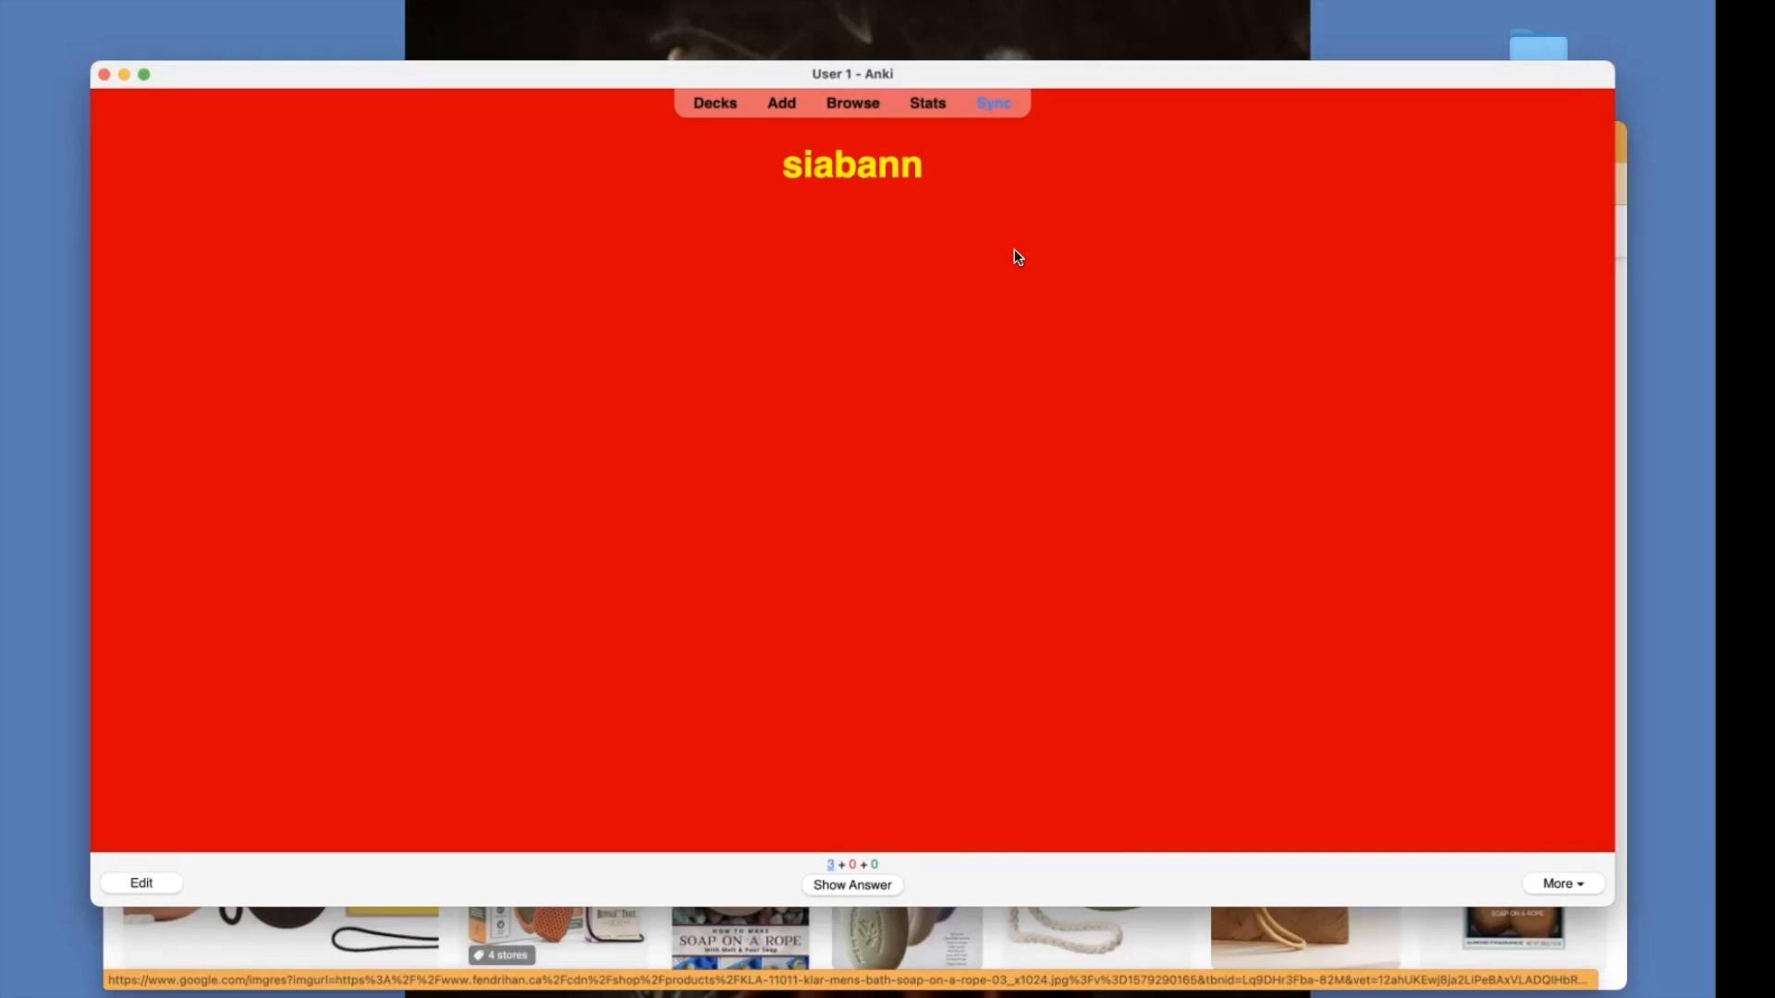
Reveal and rate the siabann cards: comprehension as Good, production as Easy and spelling as Easy
click(868, 889)
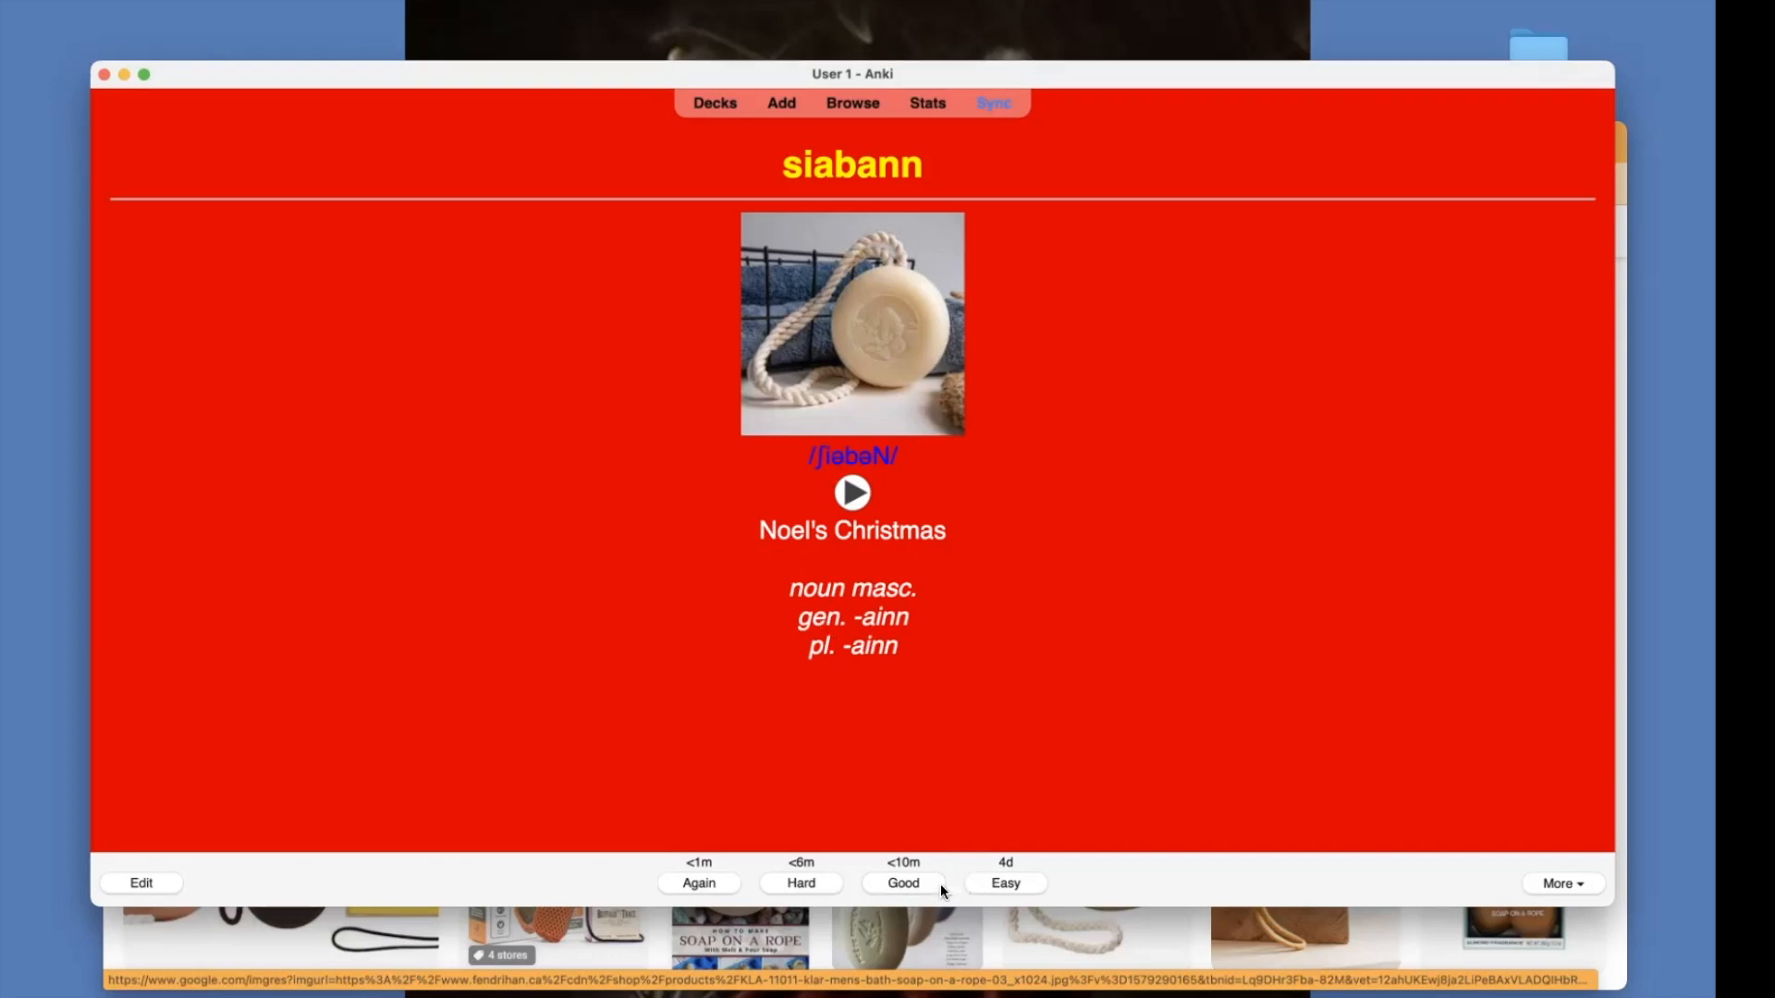
click(901, 888)
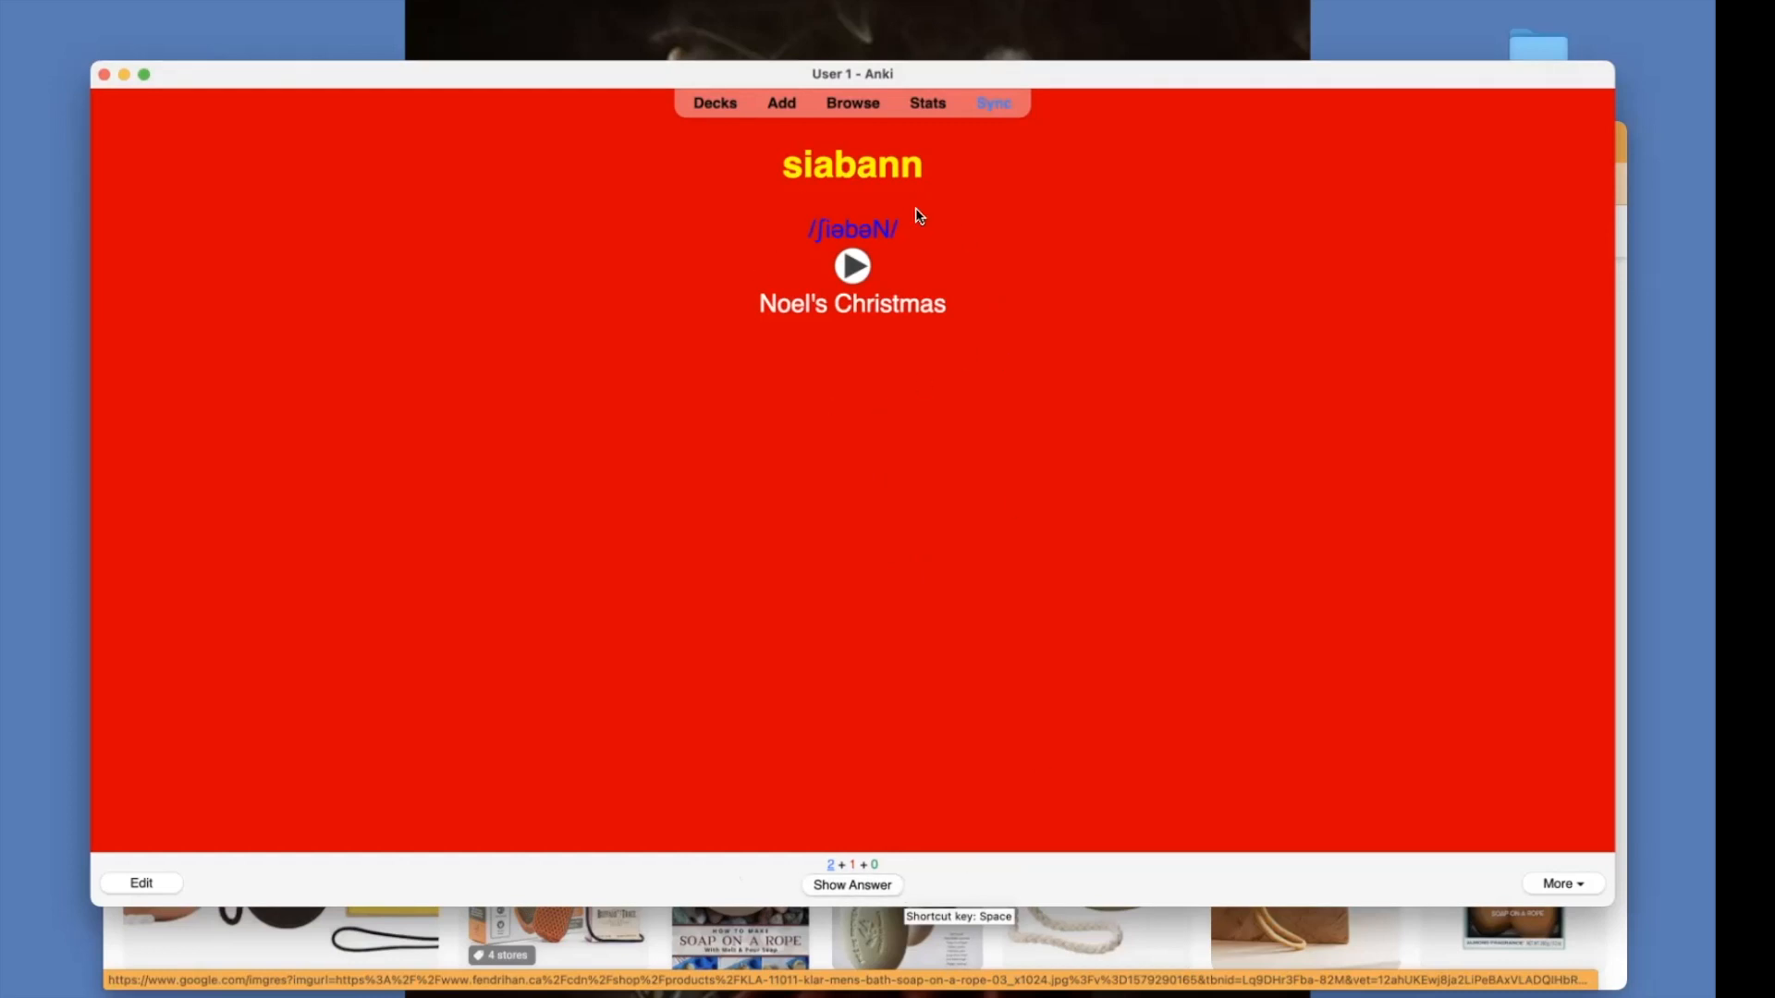
click(867, 877)
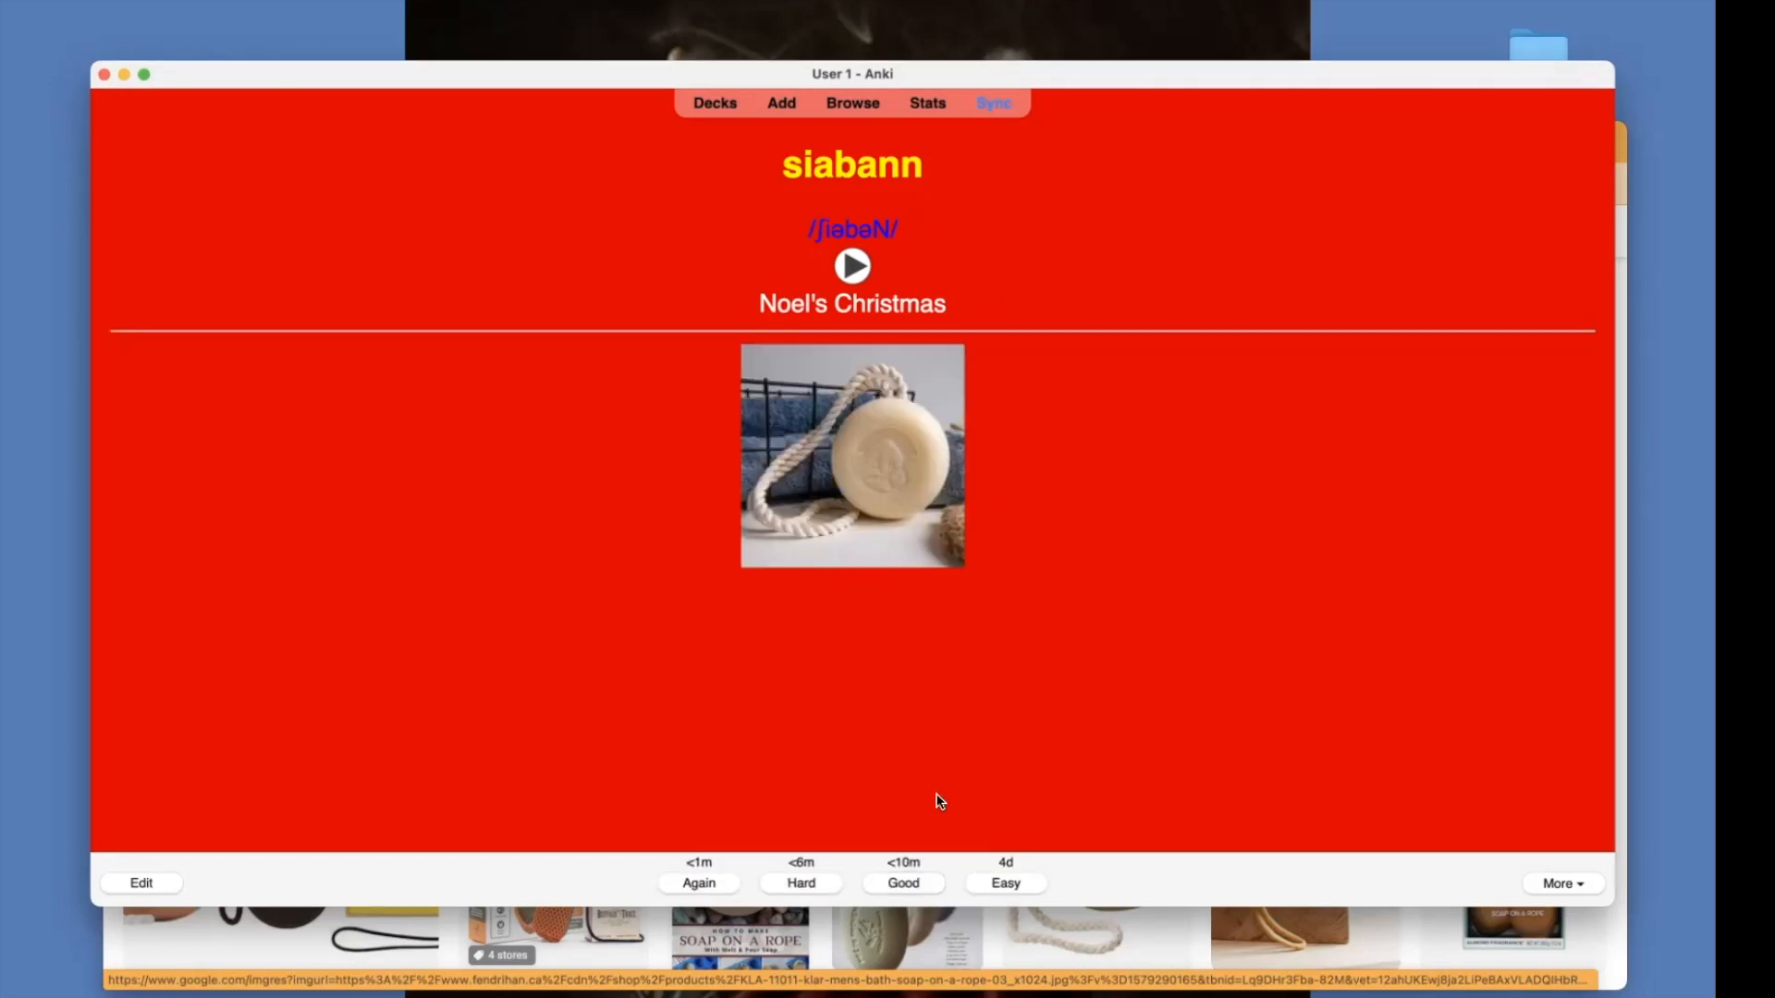
click(987, 885)
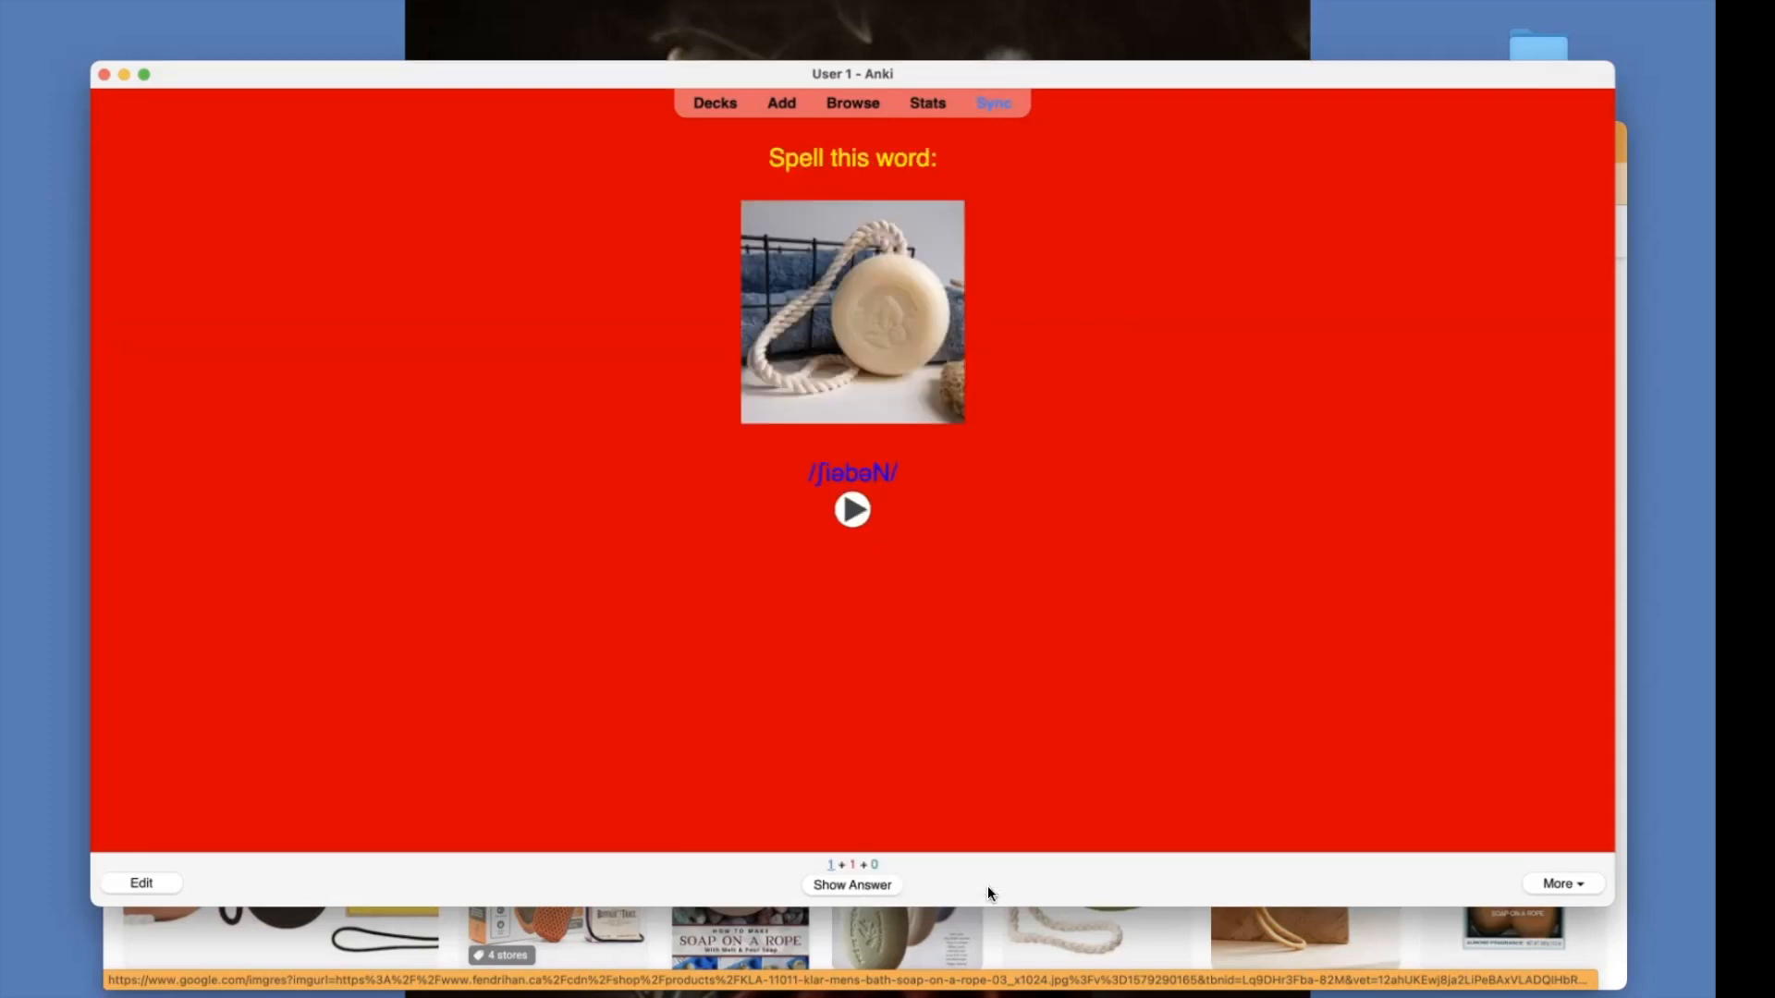
click(849, 884)
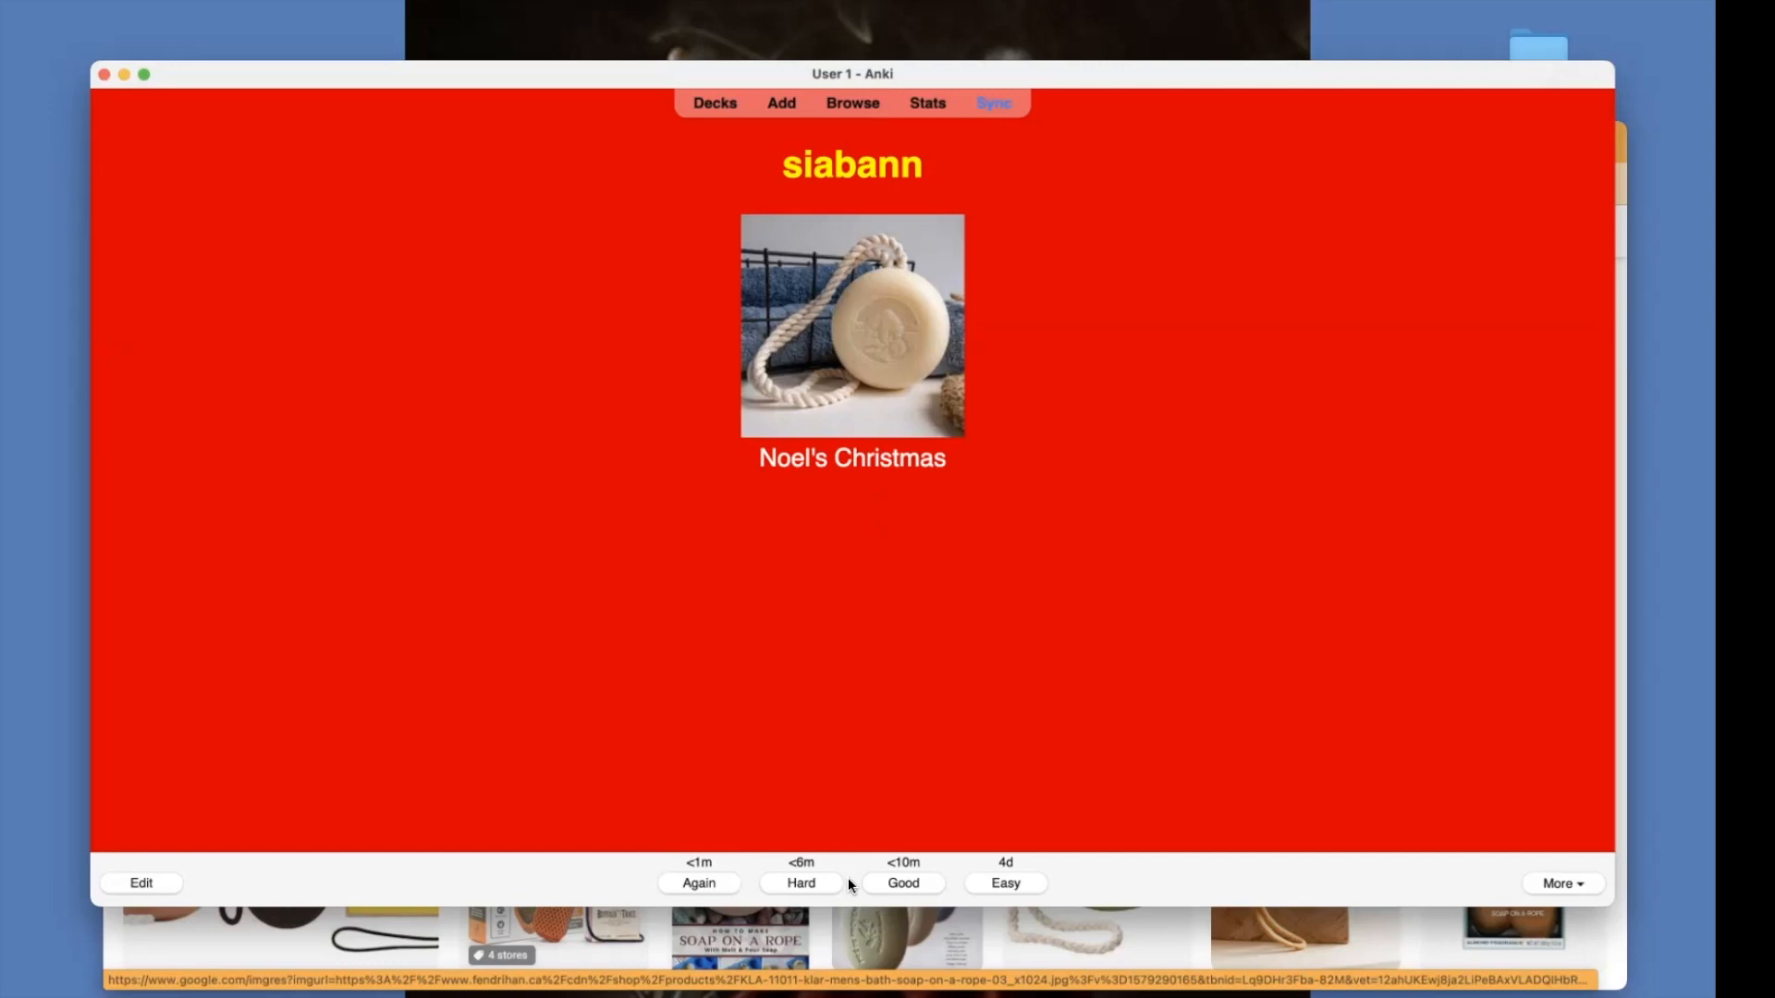
click(988, 885)
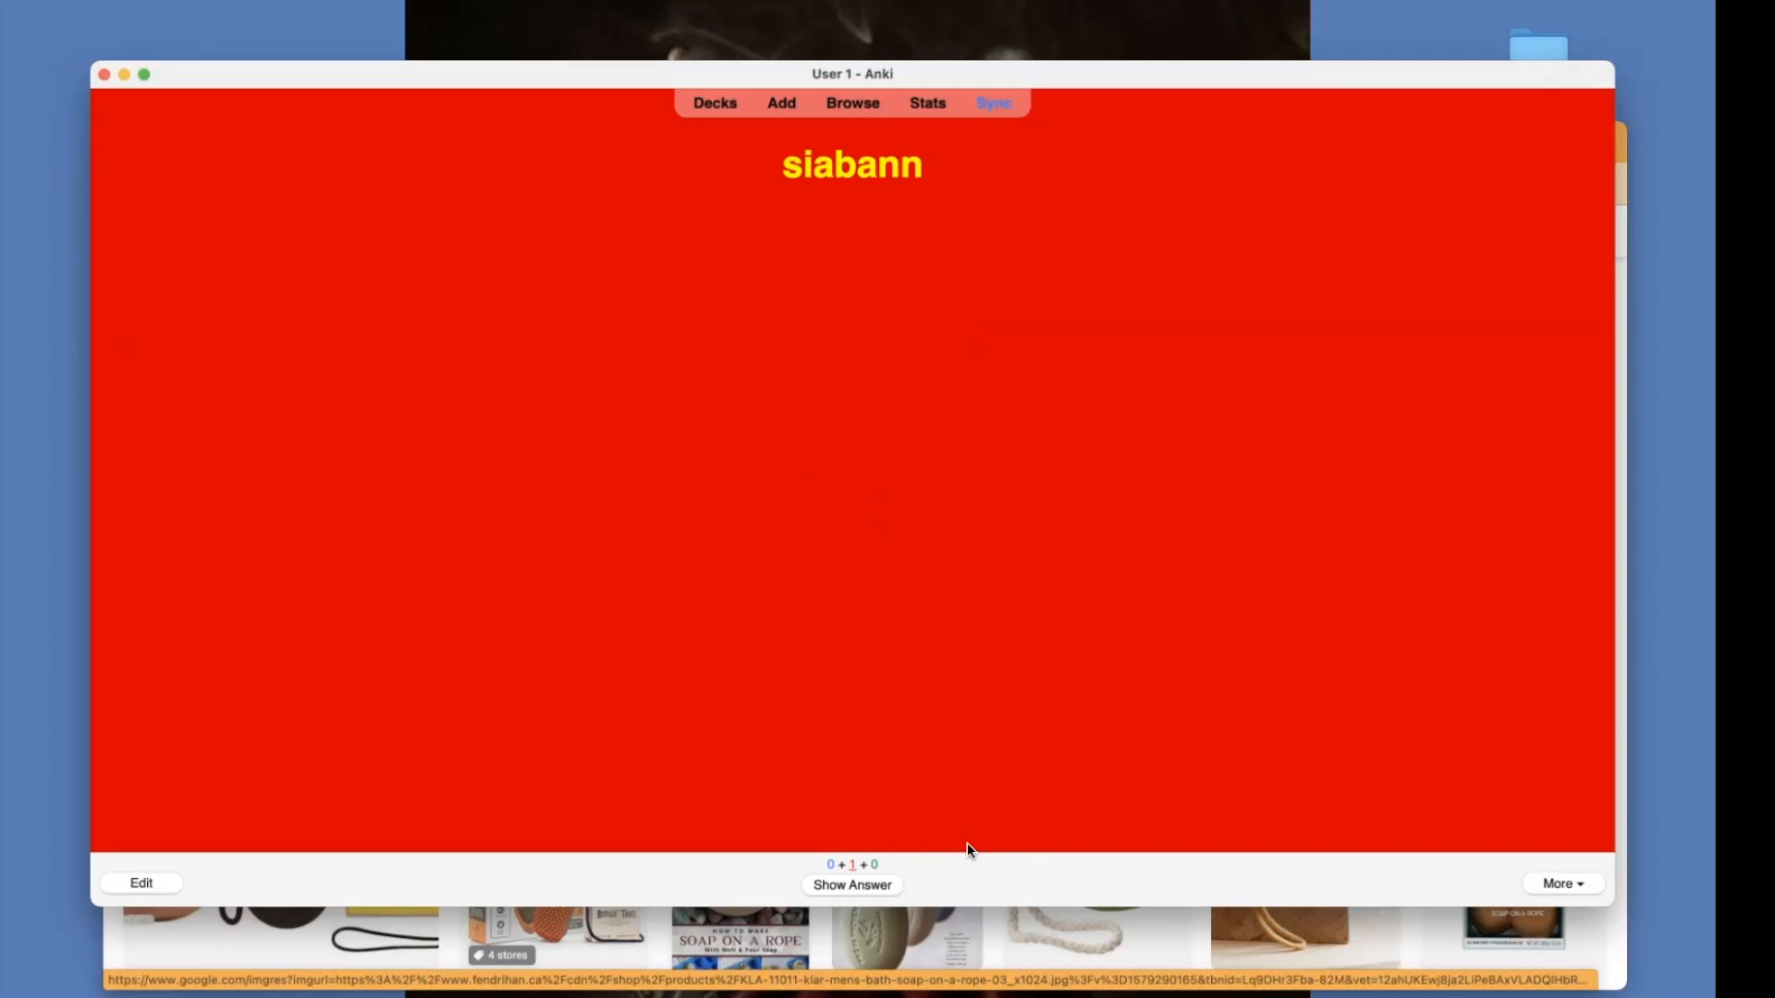